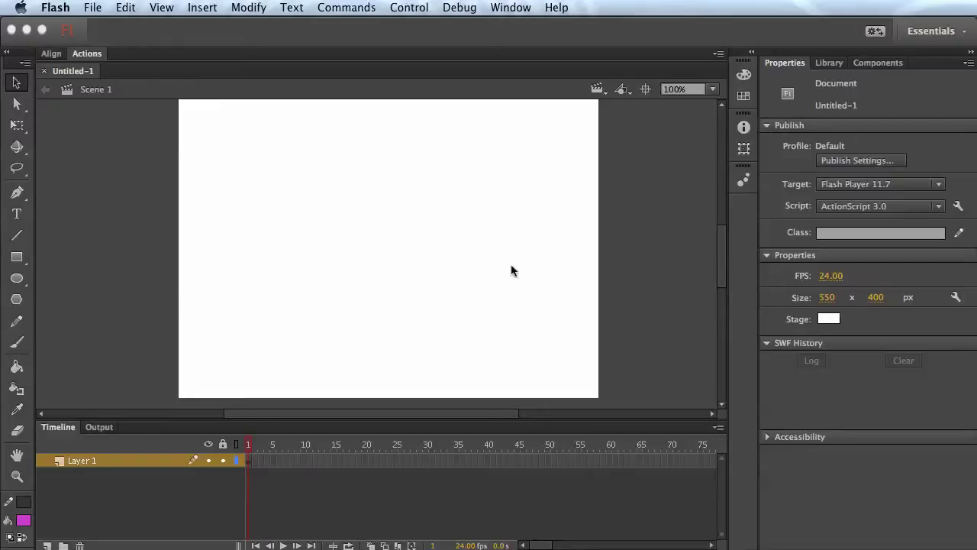
{"action": "scroll", "coordinate": [88, 146], "scroll_direction": "right", "scroll_amount": 5}
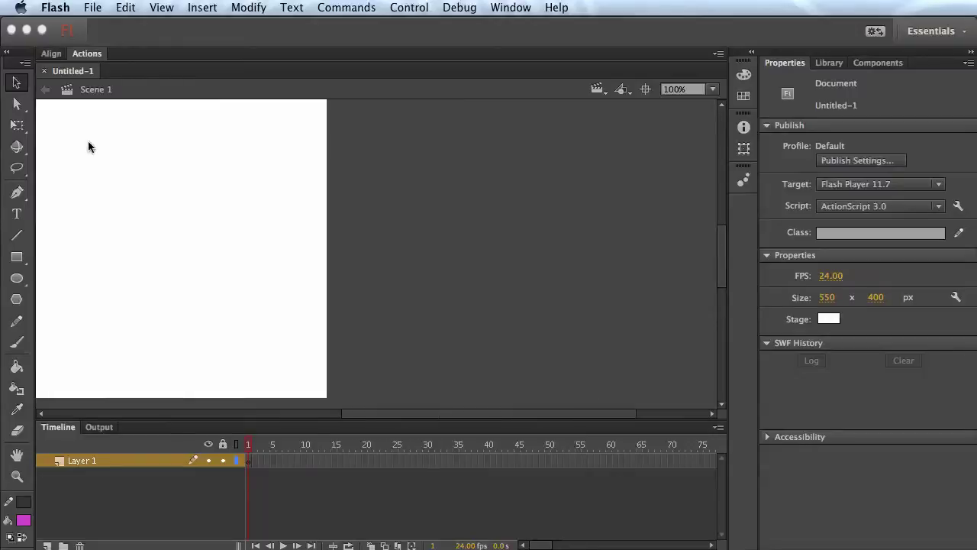
{"action": "scroll", "coordinate": [257, 196], "scroll_direction": "left", "scroll_amount": 11}
{"action": "scroll", "coordinate": [256, 196], "scroll_direction": "up", "scroll_amount": 1}
{"action": "scroll", "coordinate": [252, 196], "scroll_direction": "right", "scroll_amount": 5}
{"action": "scroll", "coordinate": [252, 196], "scroll_direction": "down", "scroll_amount": 3}
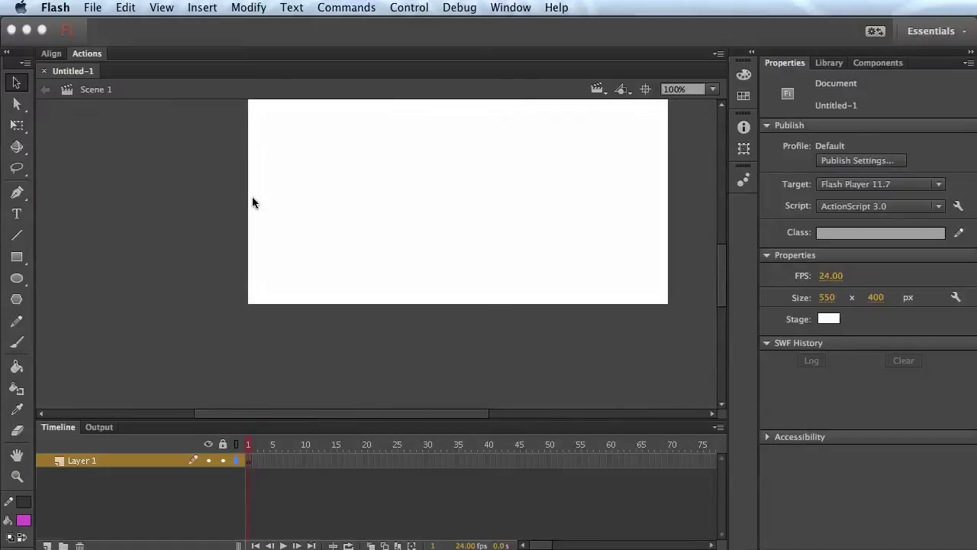
{"action": "left_click_drag", "start_coordinate": [366, 413], "coordinate": [391, 416]}
{"action": "left_click_drag", "start_coordinate": [724, 294], "coordinate": [722, 275]}
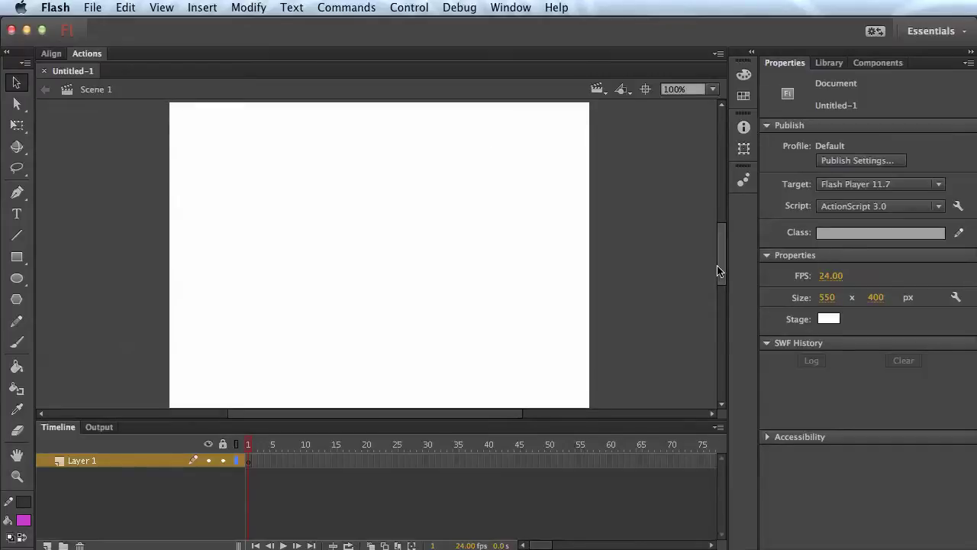
Set the document's frame rate to 30 FPS.
{"action": "left_click", "coordinate": [830, 276]}
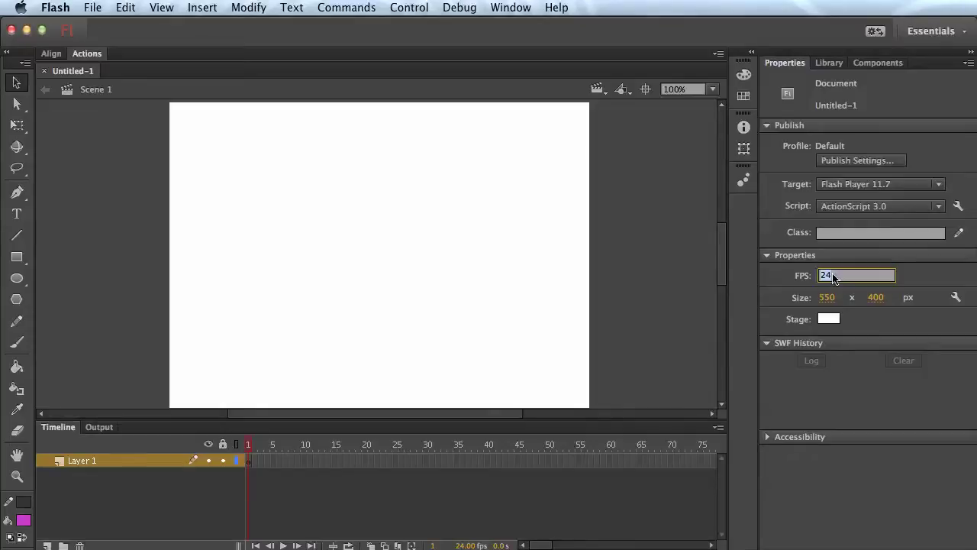
{"action": "type", "text": "30"}
{"action": "key", "text": "Return"}
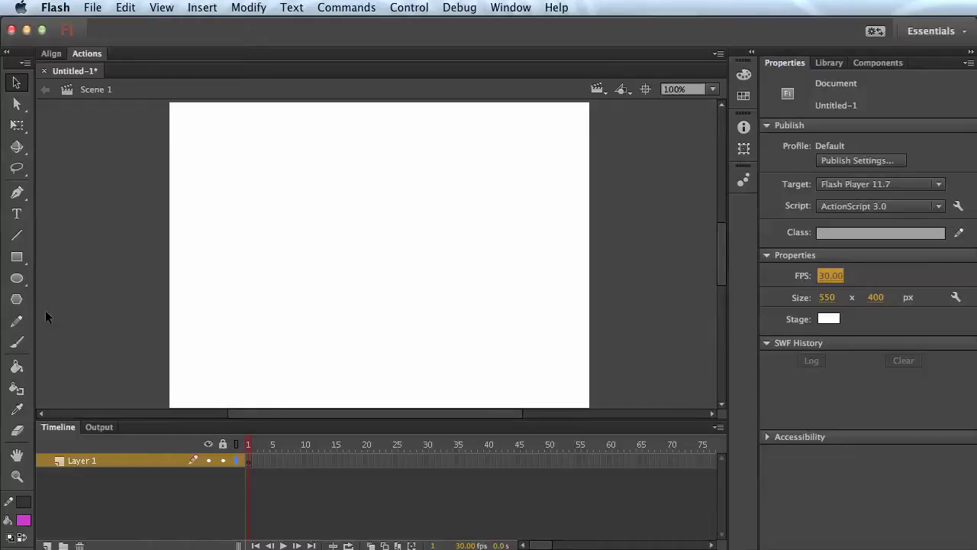
Try the Pencil tool with a freehand circle on frame 1, and undo the stroke.
{"action": "left_click", "coordinate": [17, 320]}
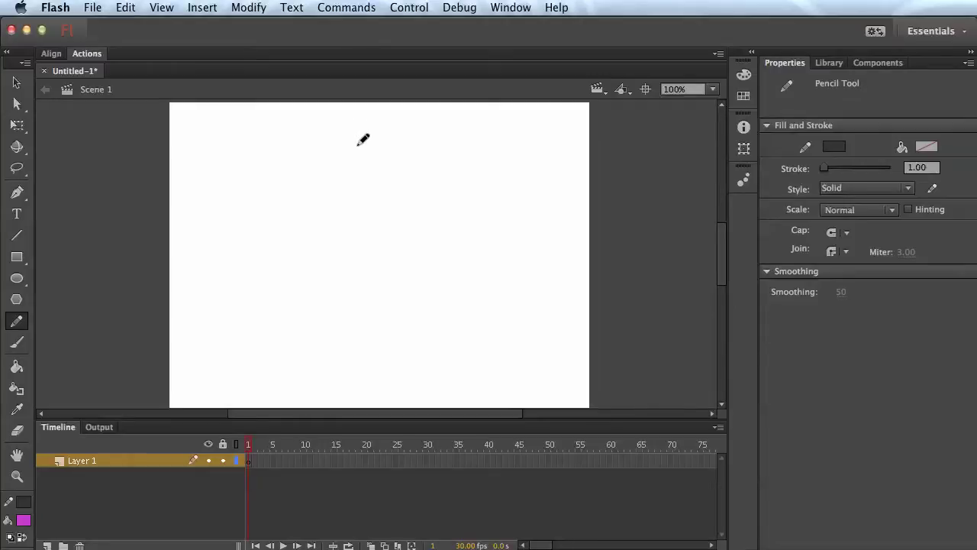
{"action": "left_click", "coordinate": [249, 460]}
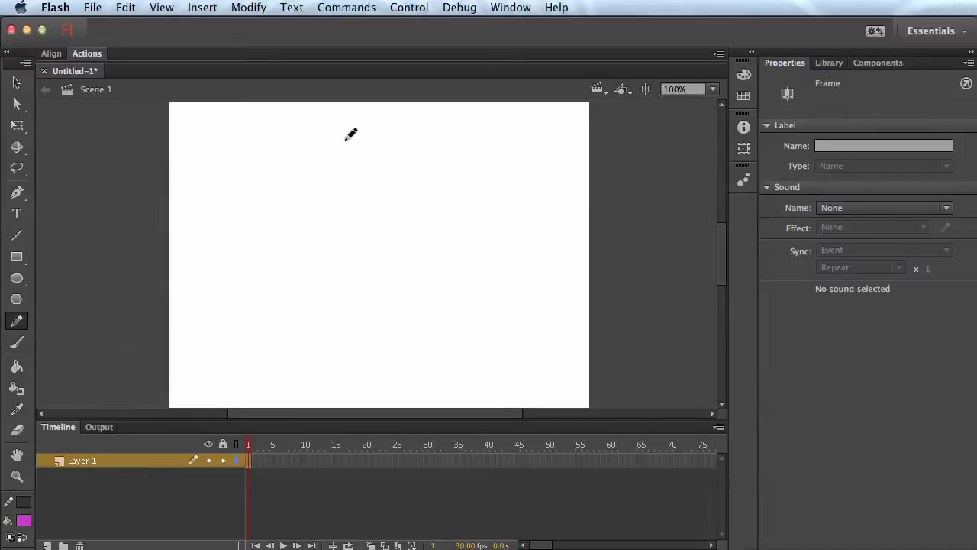
{"action": "mouse_move", "coordinate": [340, 150]}
{"action": "left_mouse_down"}
{"action": "mouse_move", "coordinate": [328, 179]}
{"action": "mouse_move", "coordinate": [345, 215]}
{"action": "mouse_move", "coordinate": [371, 232]}
{"action": "mouse_move", "coordinate": [415, 222]}
{"action": "mouse_move", "coordinate": [411, 174]}
{"action": "mouse_move", "coordinate": [338, 148]}
{"action": "left_mouse_up"}
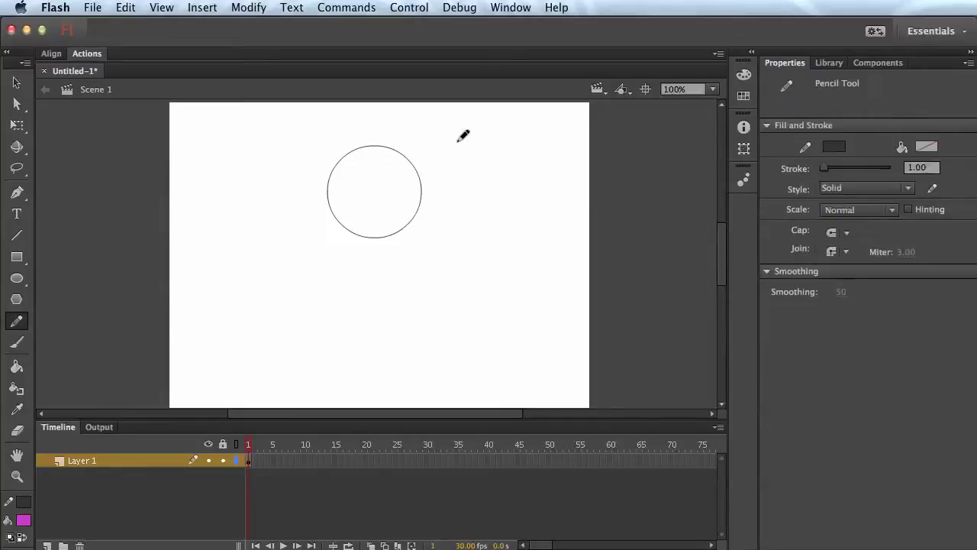
{"action": "key", "text": "ctrl+z"}
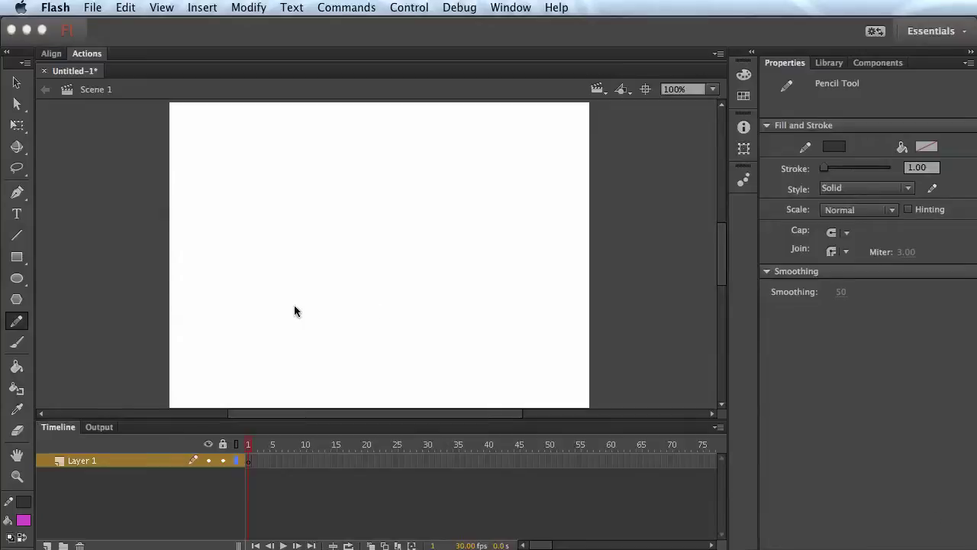
Paint a closed egg-shaped outline on frame 1 with the Brush tool, using a dark gray fill color.
{"action": "left_click", "coordinate": [18, 344]}
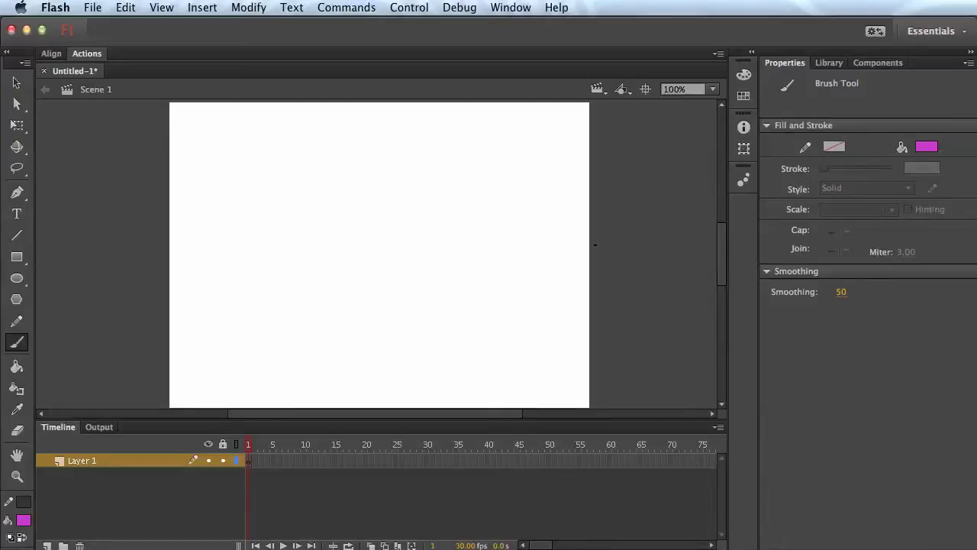
{"action": "mouse_move", "coordinate": [356, 188]}
{"action": "left_mouse_down"}
{"action": "mouse_move", "coordinate": [318, 232]}
{"action": "mouse_move", "coordinate": [375, 228]}
{"action": "mouse_move", "coordinate": [417, 255]}
{"action": "left_mouse_up"}
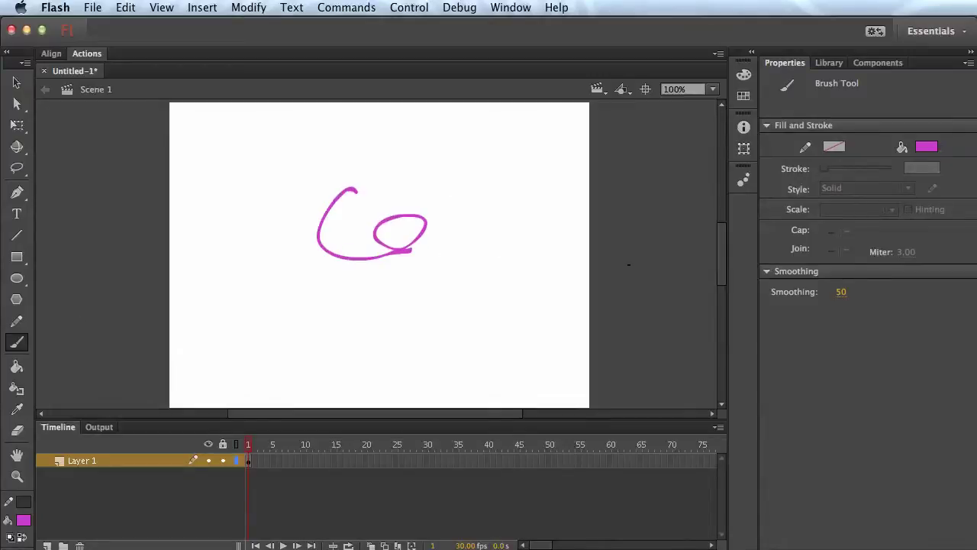
{"action": "key", "text": "super+z"}
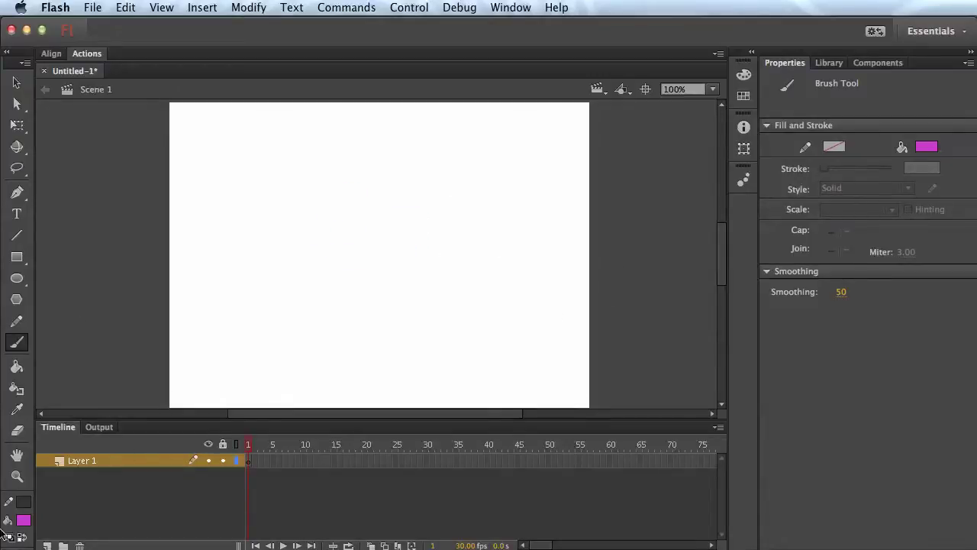
{"action": "left_click", "coordinate": [24, 520]}
{"action": "left_click", "coordinate": [70, 544]}
{"action": "mouse_move", "coordinate": [351, 160]}
{"action": "left_mouse_down"}
{"action": "mouse_move", "coordinate": [335, 181]}
{"action": "mouse_move", "coordinate": [335, 225]}
{"action": "mouse_move", "coordinate": [353, 261]}
{"action": "mouse_move", "coordinate": [405, 270]}
{"action": "mouse_move", "coordinate": [424, 217]}
{"action": "mouse_move", "coordinate": [399, 180]}
{"action": "mouse_move", "coordinate": [353, 159]}
{"action": "left_mouse_up"}
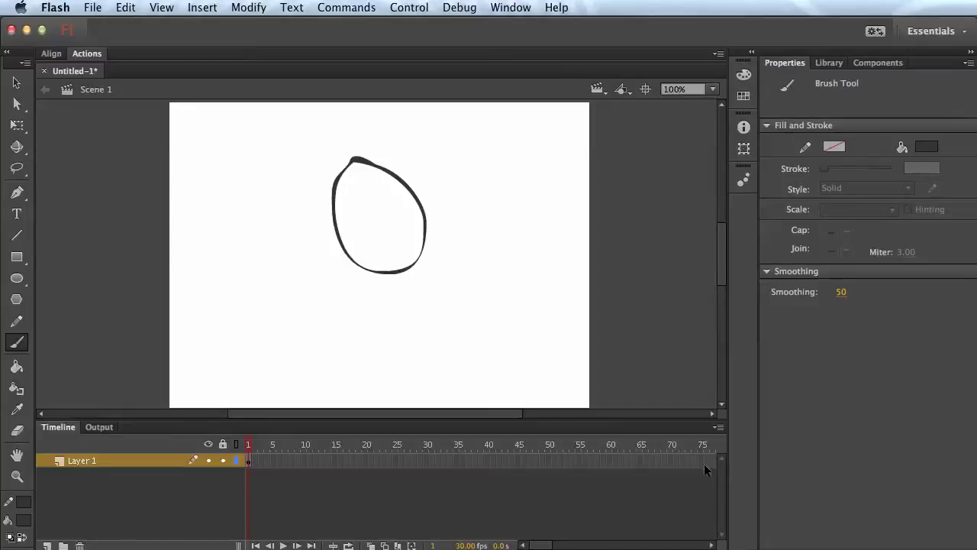
Insert a blank keyframe at frame 2 of Layer 1.
{"action": "left_click", "coordinate": [251, 461]}
{"action": "left_click", "coordinate": [253, 460]}
{"action": "left_click", "coordinate": [255, 458]}
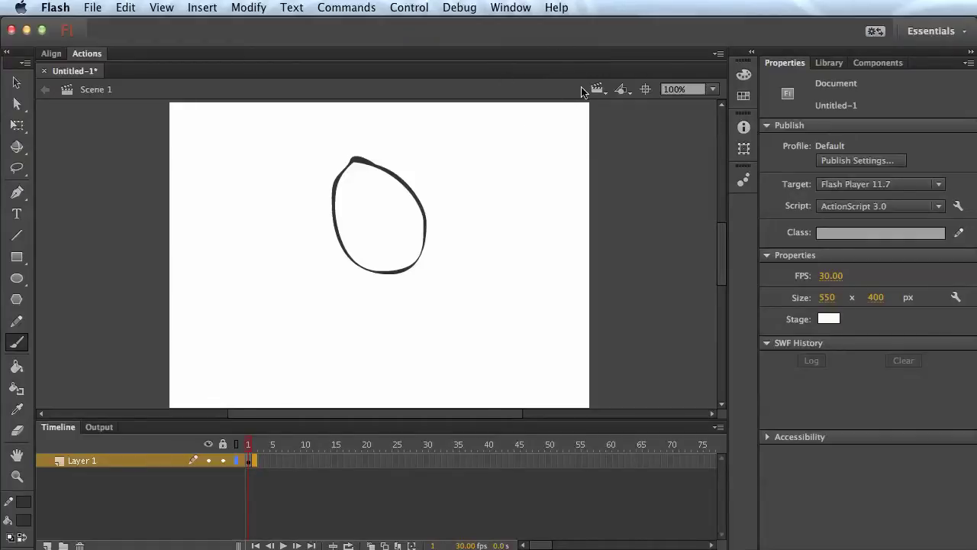
{"action": "right_click", "coordinate": [252, 458]}
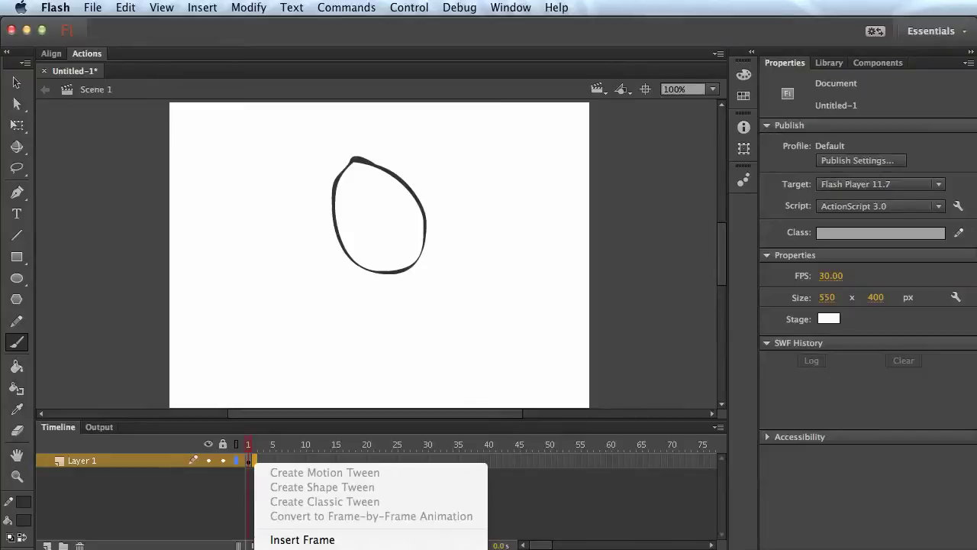
{"action": "key", "text": "F7"}
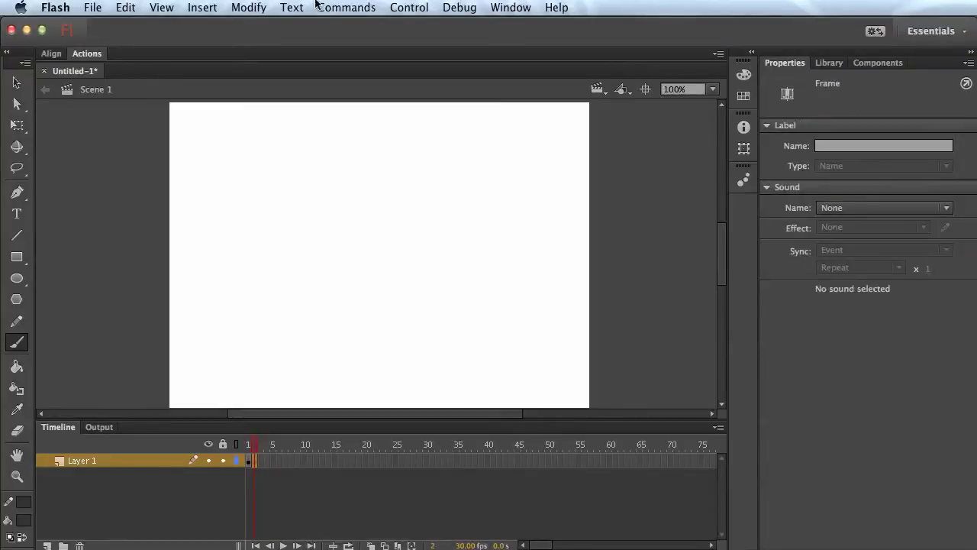
{"action": "left_click", "coordinate": [202, 7]}
{"action": "mouse_move", "coordinate": [235, 103]}
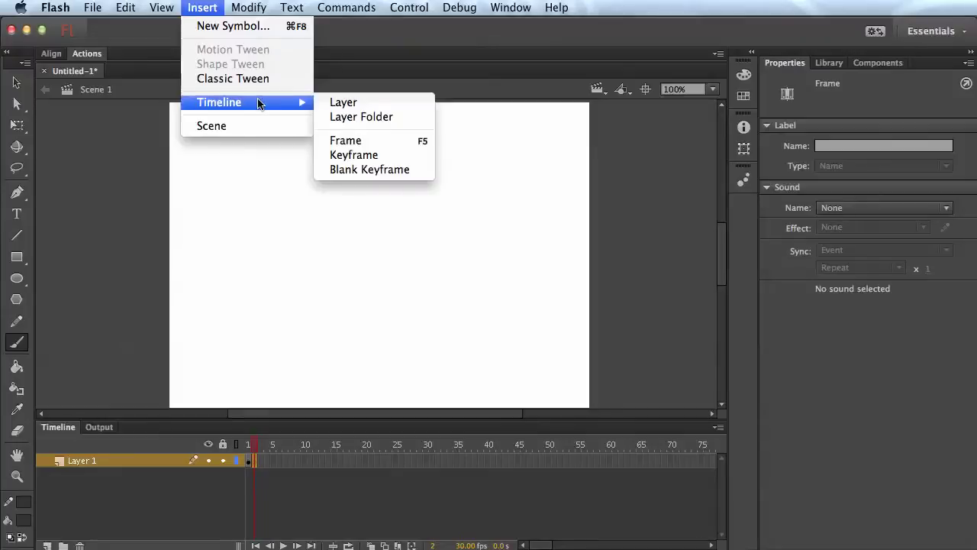
{"action": "left_click", "coordinate": [105, 298]}
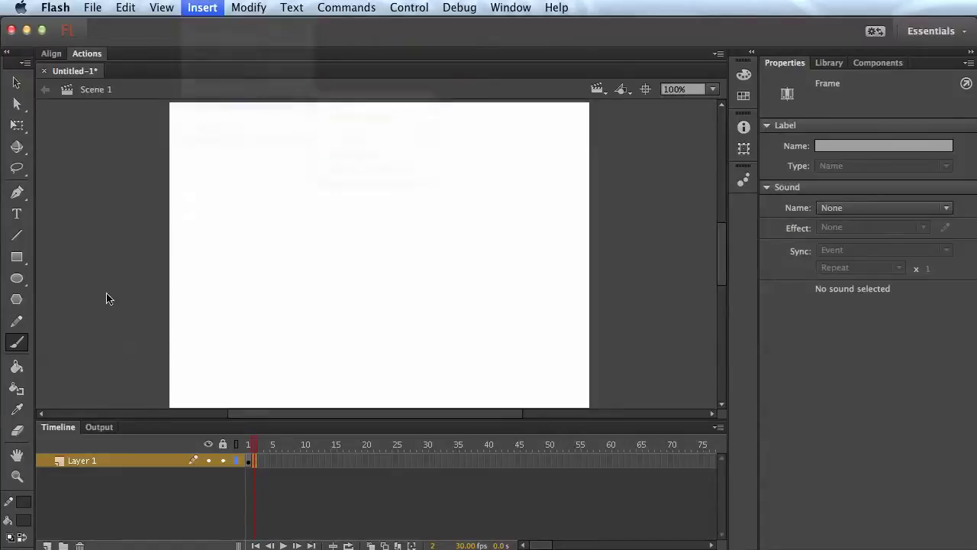
{"action": "left_click", "coordinate": [280, 491]}
{"action": "left_click", "coordinate": [257, 460]}
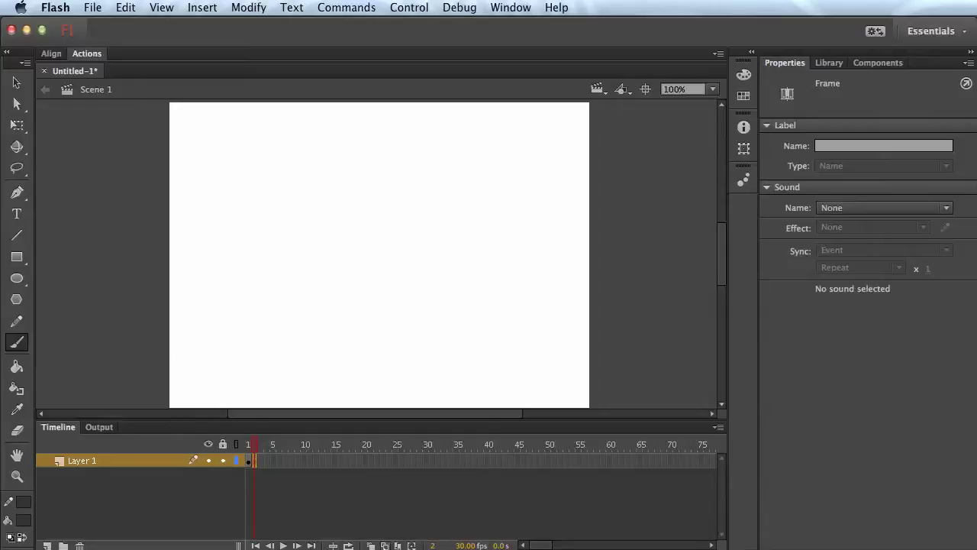
Try Onion Skin Outlines on frame 2 to preview the previous drawing, and switch it off again.
{"action": "left_click", "coordinate": [386, 545]}
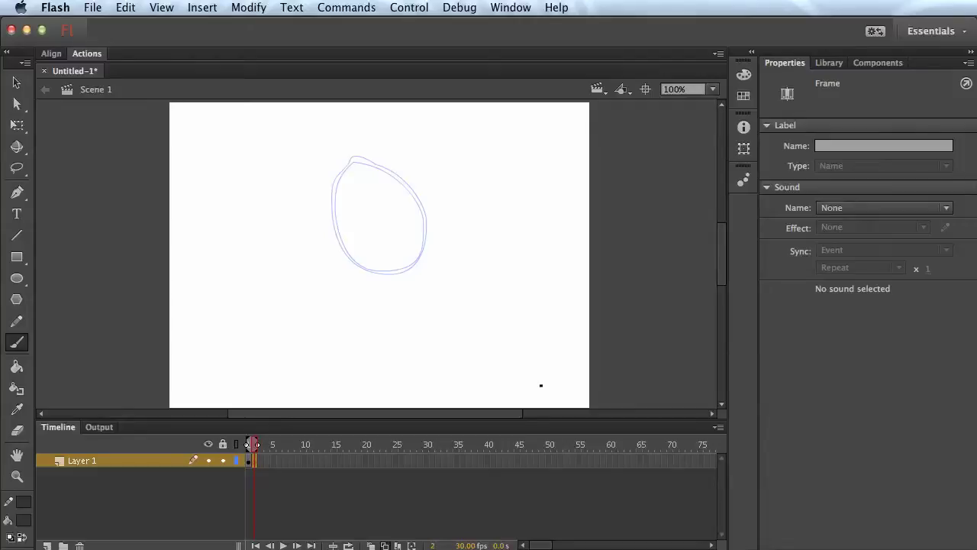
{"action": "scroll", "coordinate": [540, 385], "scroll_direction": "right", "scroll_amount": 5}
{"action": "left_click", "coordinate": [386, 545]}
Paint a rounded egg outline on frame 2 with a jagged crack rising from its lower edge.
{"action": "left_click_drag", "start_coordinate": [399, 414], "coordinate": [332, 417]}
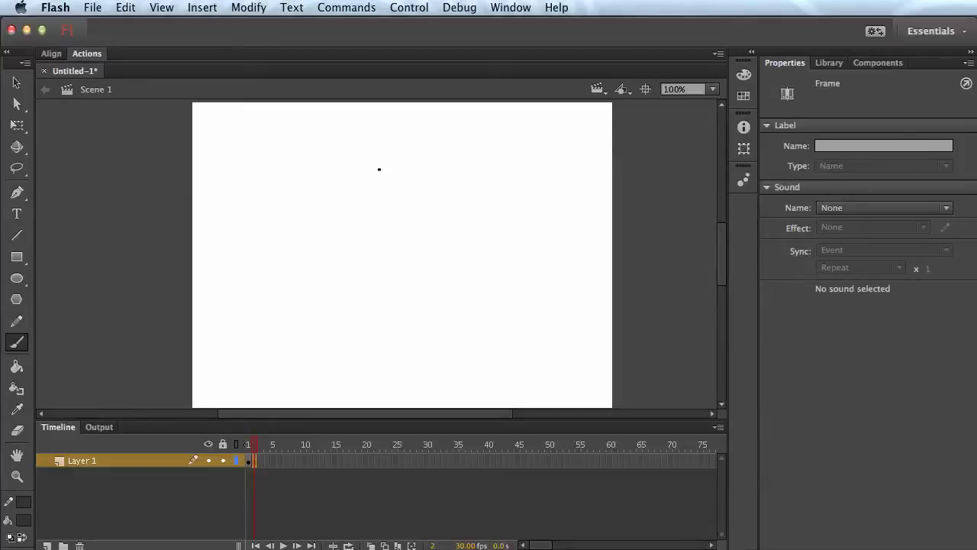
{"action": "mouse_move", "coordinate": [377, 167]}
{"action": "left_mouse_down"}
{"action": "mouse_move", "coordinate": [335, 206]}
{"action": "mouse_move", "coordinate": [341, 237]}
{"action": "mouse_move", "coordinate": [382, 261]}
{"action": "mouse_move", "coordinate": [402, 255]}
{"action": "mouse_move", "coordinate": [440, 212]}
{"action": "mouse_move", "coordinate": [404, 168]}
{"action": "mouse_move", "coordinate": [353, 176]}
{"action": "left_mouse_up"}
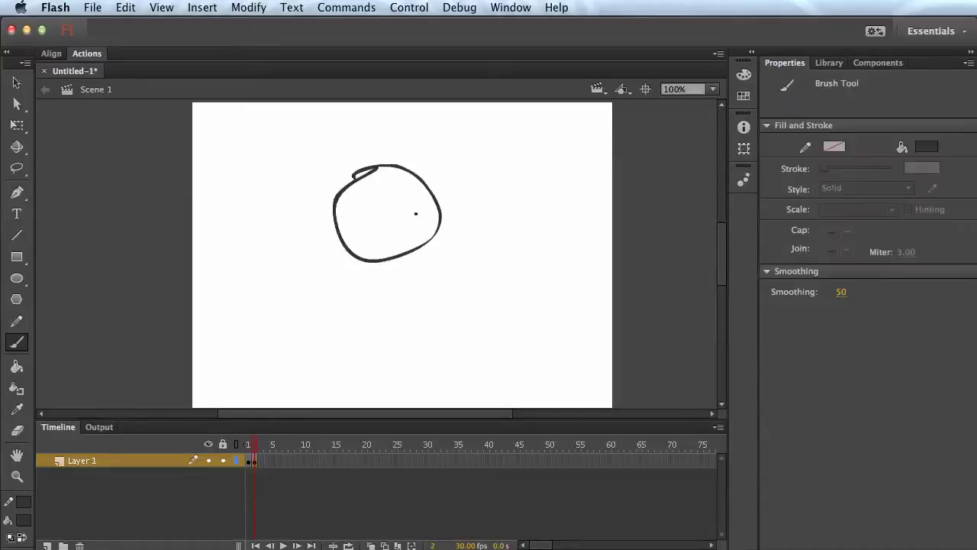
{"action": "left_click_drag", "start_coordinate": [388, 258], "coordinate": [382, 203]}
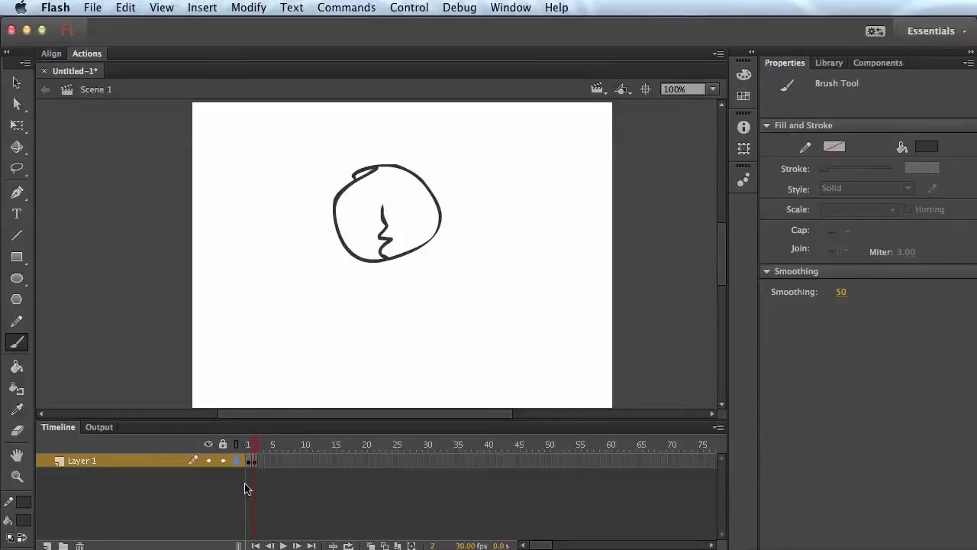
Insert a blank keyframe at frame 3 of Layer 1.
{"action": "mouse_move", "coordinate": [256, 450]}
{"action": "left_mouse_down"}
{"action": "mouse_move", "coordinate": [248, 449]}
{"action": "mouse_move", "coordinate": [262, 452]}
{"action": "left_mouse_up"}
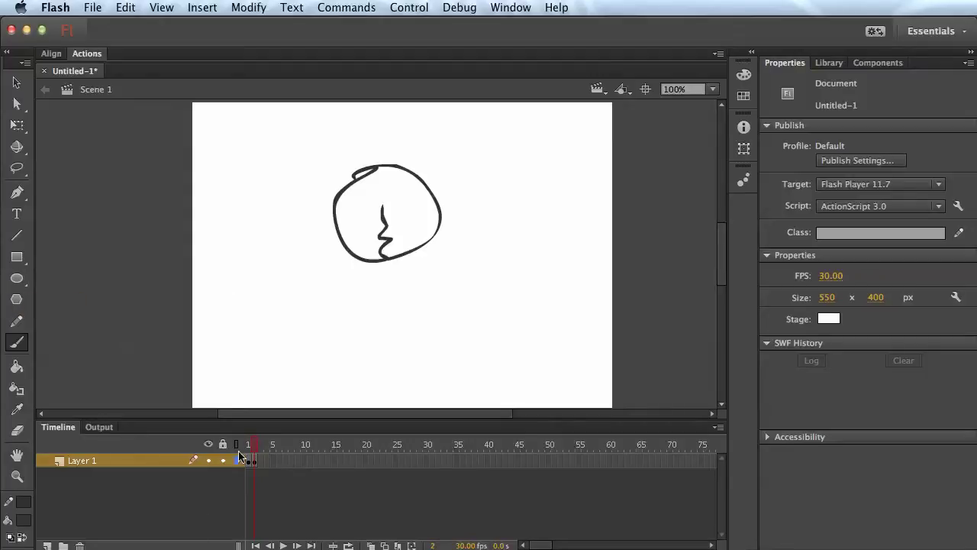
{"action": "mouse_move", "coordinate": [255, 445]}
{"action": "left_mouse_down"}
{"action": "mouse_move", "coordinate": [248, 450]}
{"action": "mouse_move", "coordinate": [263, 451]}
{"action": "left_mouse_up"}
{"action": "right_click", "coordinate": [260, 460]}
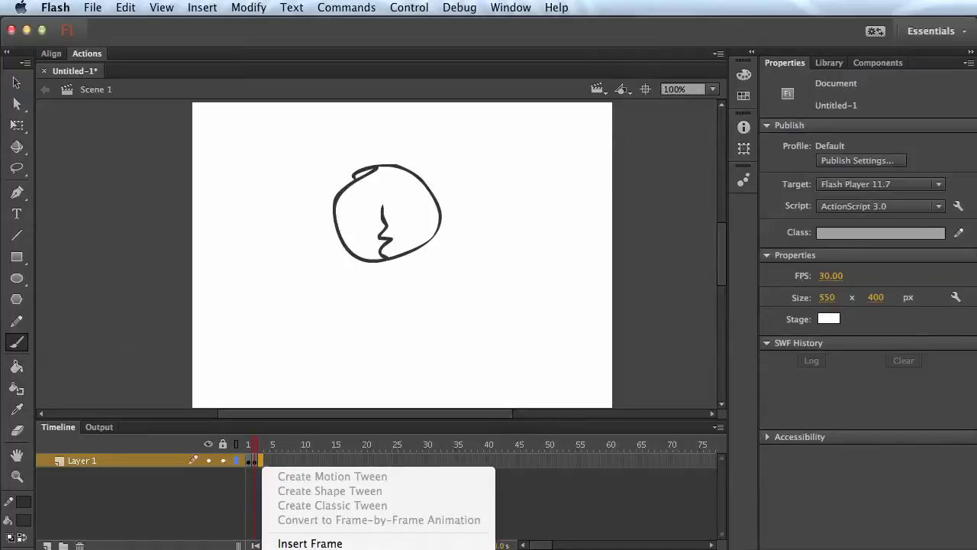
{"action": "left_click", "coordinate": [328, 549]}
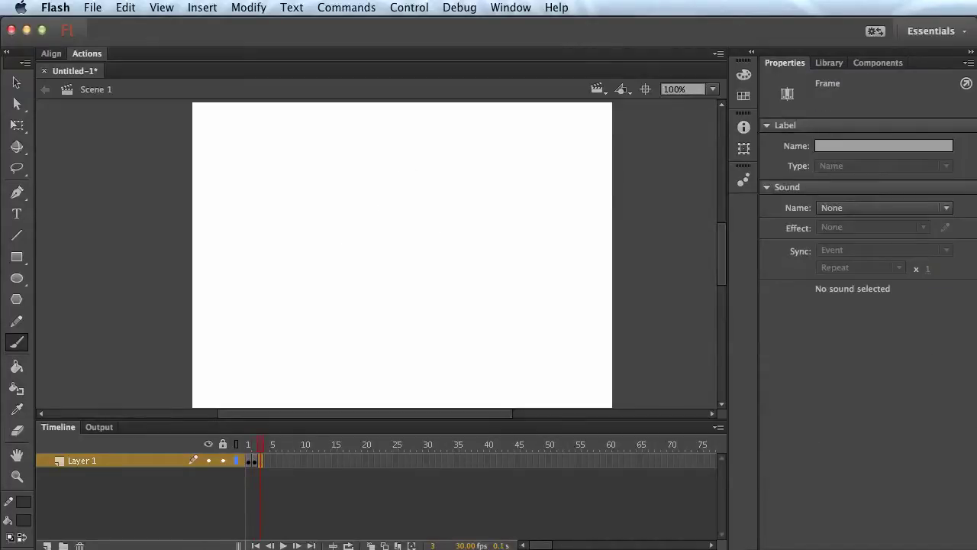
Turn on Onion Skin Outlines and paint the egg on frame 3 with a jagged hole broken open at its base.
{"action": "left_click", "coordinate": [384, 545]}
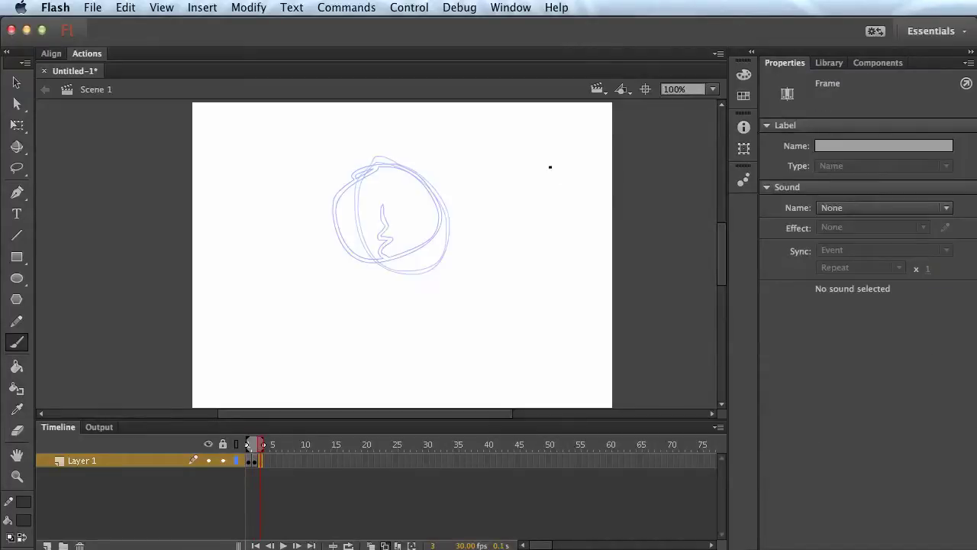
{"action": "left_click", "coordinate": [394, 351]}
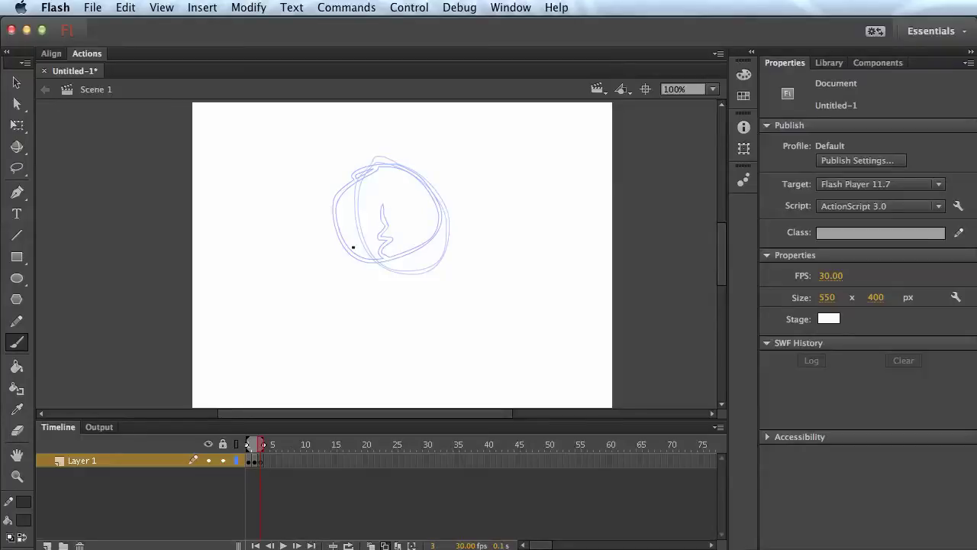
{"action": "mouse_move", "coordinate": [344, 247]}
{"action": "left_mouse_down"}
{"action": "mouse_move", "coordinate": [383, 207]}
{"action": "mouse_move", "coordinate": [406, 244]}
{"action": "mouse_move", "coordinate": [435, 233]}
{"action": "mouse_move", "coordinate": [440, 195]}
{"action": "mouse_move", "coordinate": [424, 167]}
{"action": "mouse_move", "coordinate": [375, 156]}
{"action": "mouse_move", "coordinate": [342, 166]}
{"action": "mouse_move", "coordinate": [330, 193]}
{"action": "mouse_move", "coordinate": [330, 223]}
{"action": "mouse_move", "coordinate": [353, 249]}
{"action": "mouse_move", "coordinate": [361, 235]}
{"action": "mouse_move", "coordinate": [400, 240]}
{"action": "left_mouse_up"}
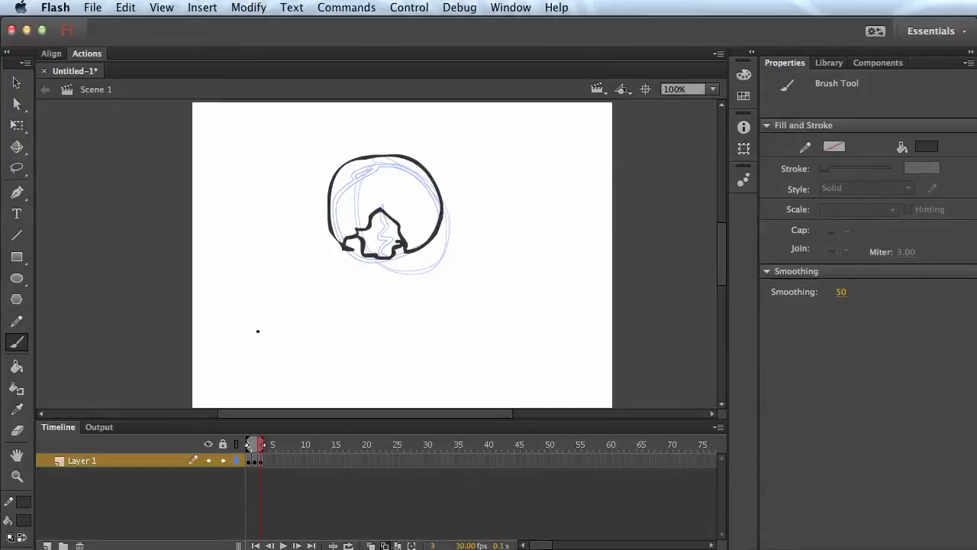
Insert a blank keyframe at frame 4 and make the onion skin range start at frame 3.
{"action": "left_click", "coordinate": [266, 461]}
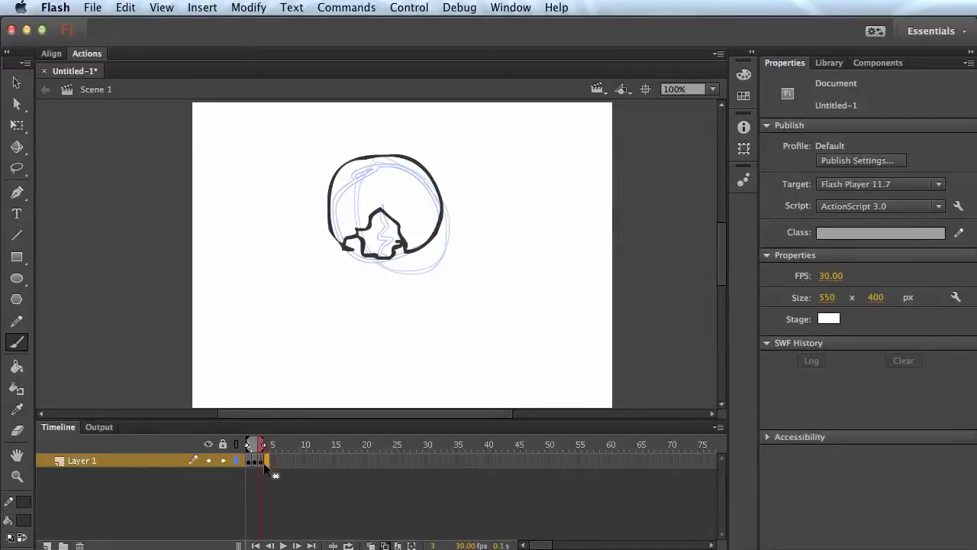
{"action": "right_click", "coordinate": [265, 464]}
{"action": "left_click", "coordinate": [315, 549]}
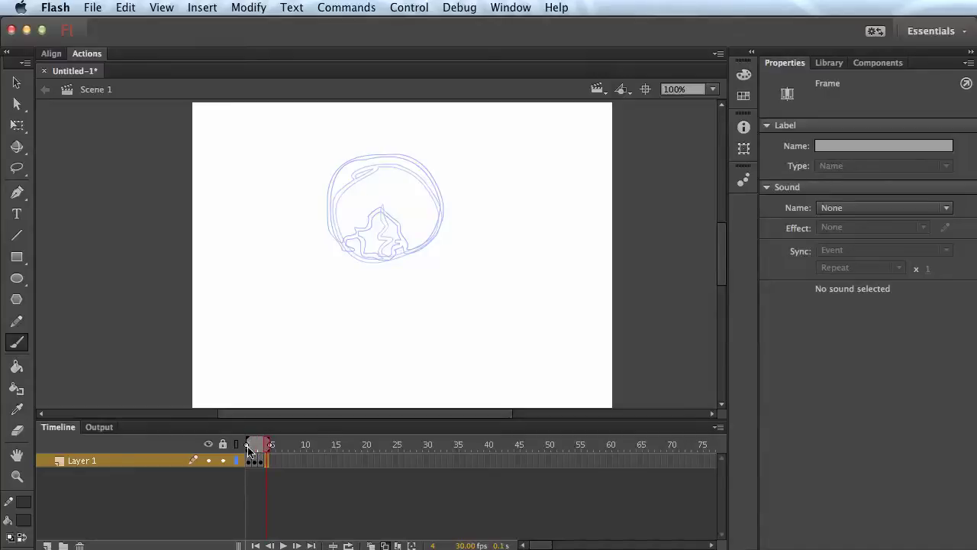
{"action": "left_click_drag", "start_coordinate": [259, 449], "coordinate": [264, 449]}
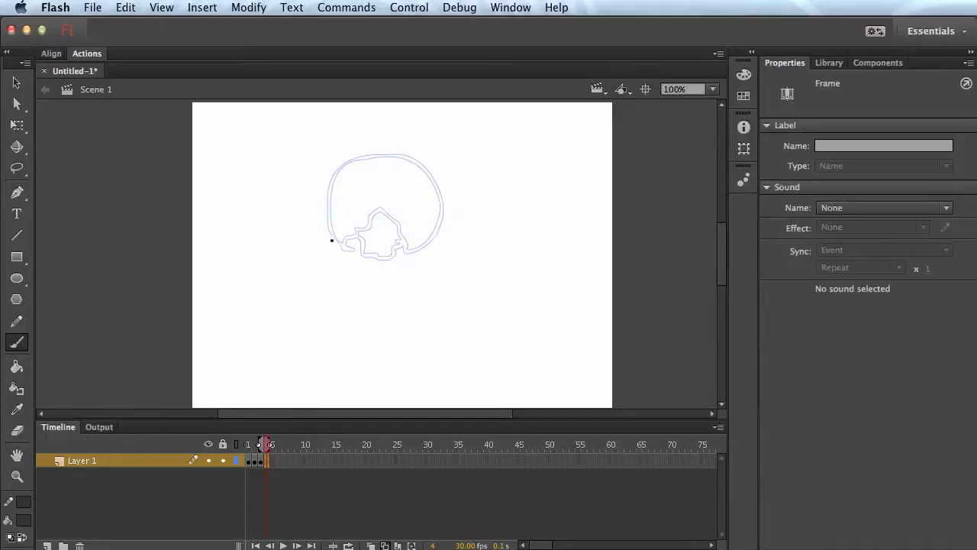
Paint two separated eggshell halves on frame 4, with the outline of the egg white spilling out below them.
{"action": "mouse_move", "coordinate": [345, 237]}
{"action": "left_mouse_down"}
{"action": "mouse_move", "coordinate": [374, 186]}
{"action": "mouse_move", "coordinate": [353, 160]}
{"action": "mouse_move", "coordinate": [330, 210]}
{"action": "mouse_move", "coordinate": [336, 240]}
{"action": "left_mouse_up"}
{"action": "mouse_move", "coordinate": [384, 159]}
{"action": "left_mouse_down"}
{"action": "mouse_move", "coordinate": [396, 218]}
{"action": "mouse_move", "coordinate": [435, 237]}
{"action": "mouse_move", "coordinate": [419, 162]}
{"action": "mouse_move", "coordinate": [370, 155]}
{"action": "left_mouse_up"}
{"action": "mouse_move", "coordinate": [366, 241]}
{"action": "left_mouse_down"}
{"action": "mouse_move", "coordinate": [330, 320]}
{"action": "mouse_move", "coordinate": [346, 344]}
{"action": "mouse_move", "coordinate": [404, 352]}
{"action": "mouse_move", "coordinate": [436, 308]}
{"action": "mouse_move", "coordinate": [403, 276]}
{"action": "mouse_move", "coordinate": [393, 234]}
{"action": "mouse_move", "coordinate": [365, 230]}
{"action": "left_mouse_up"}
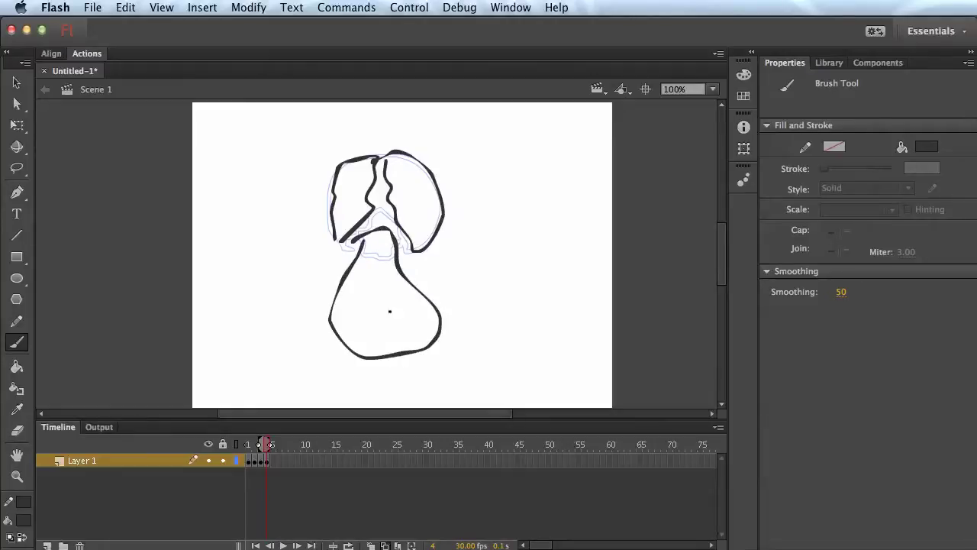
Paint a yellow yolk inside the egg white on frame 4.
{"action": "left_click", "coordinate": [26, 519]}
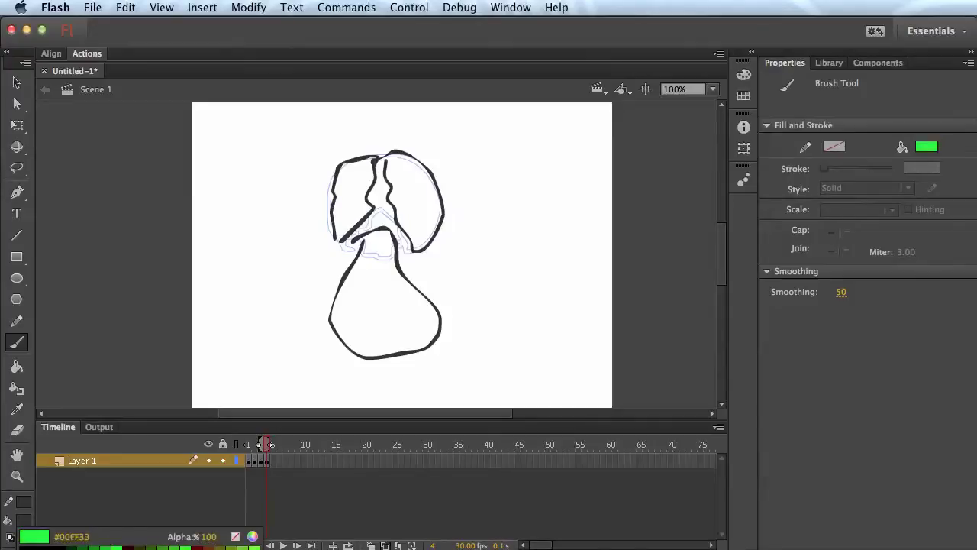
{"action": "left_click", "coordinate": [23, 546]}
{"action": "mouse_move", "coordinate": [415, 299]}
{"action": "left_mouse_down"}
{"action": "mouse_move", "coordinate": [377, 340]}
{"action": "mouse_move", "coordinate": [392, 312]}
{"action": "mouse_move", "coordinate": [377, 305]}
{"action": "mouse_move", "coordinate": [403, 298]}
{"action": "left_mouse_up"}
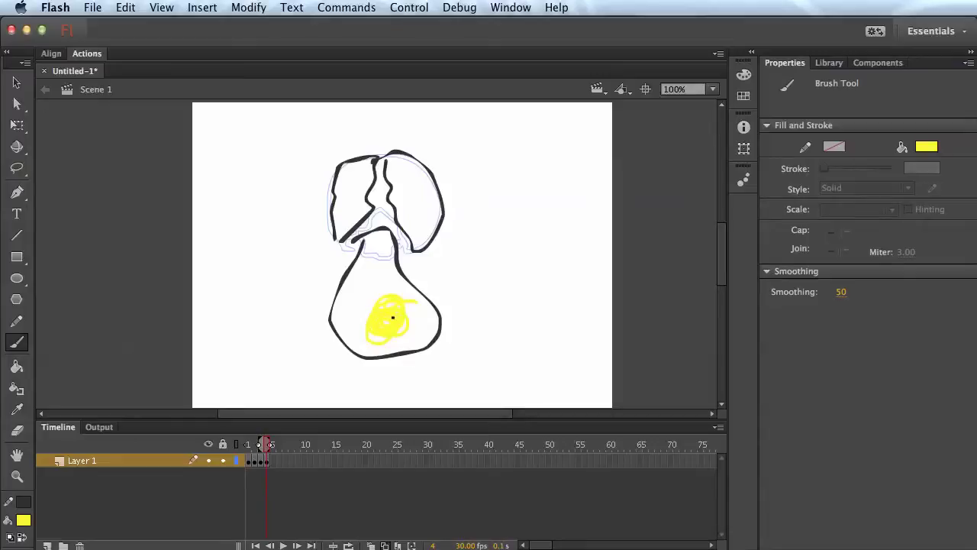
Paint a small yellow yolk inside the jagged hole of the egg on frame 3.
{"action": "left_click", "coordinate": [261, 460]}
{"action": "left_click_drag", "start_coordinate": [384, 308], "coordinate": [392, 319]}
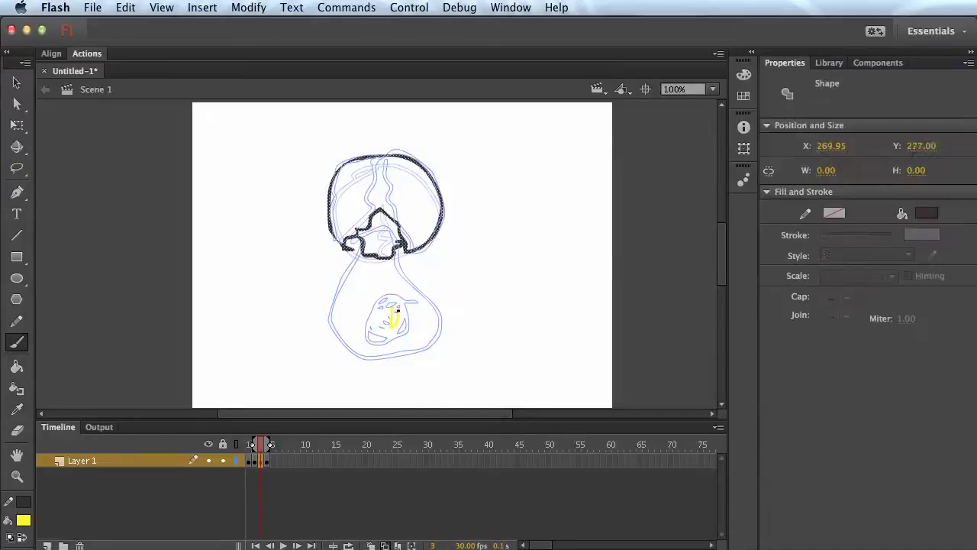
{"action": "key", "text": "super+z"}
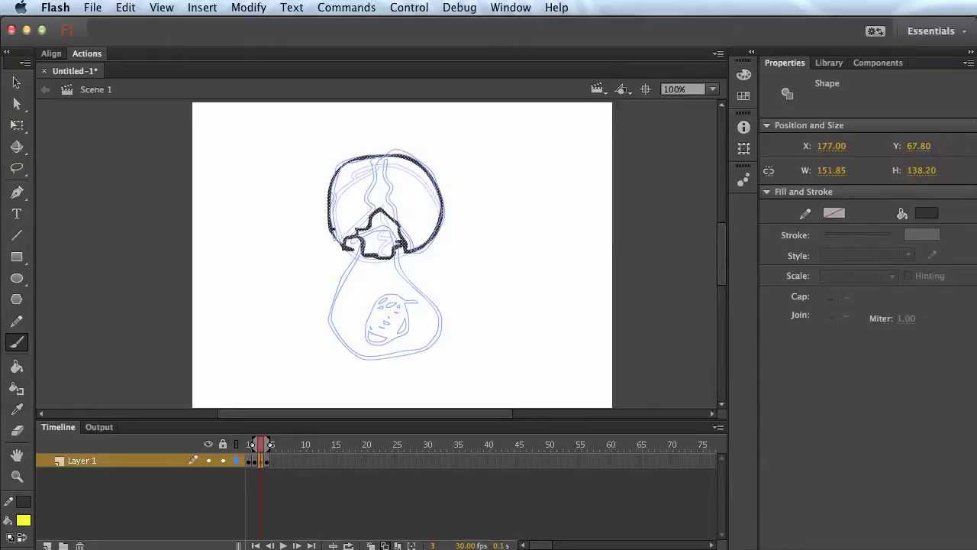
{"action": "left_click_drag", "start_coordinate": [377, 243], "coordinate": [383, 248]}
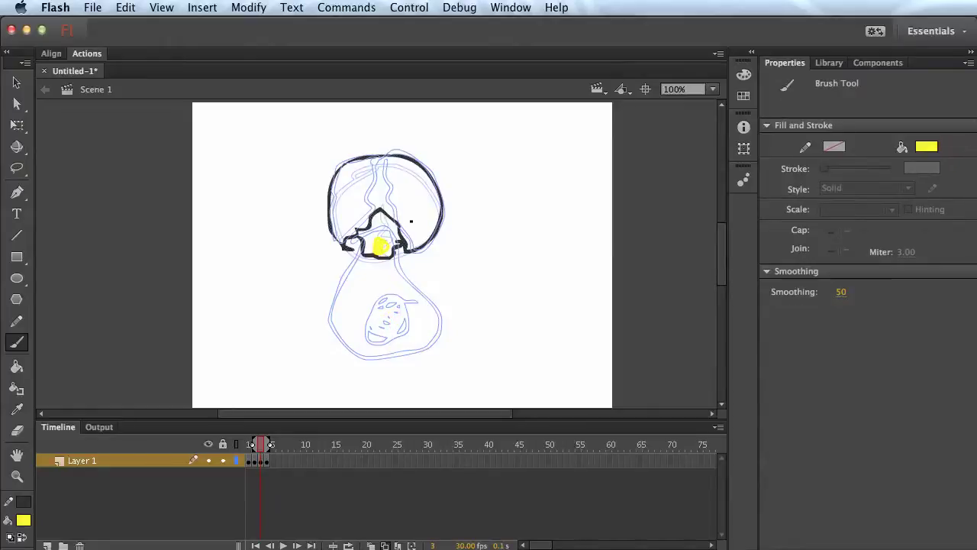
Turn off Onion Skin Outlines and play the four-frame egg animation as a test movie from frame 1.
{"action": "left_click", "coordinate": [386, 545]}
{"action": "mouse_move", "coordinate": [263, 445]}
{"action": "left_mouse_down"}
{"action": "mouse_move", "coordinate": [240, 450]}
{"action": "mouse_move", "coordinate": [278, 455]}
{"action": "left_mouse_up"}
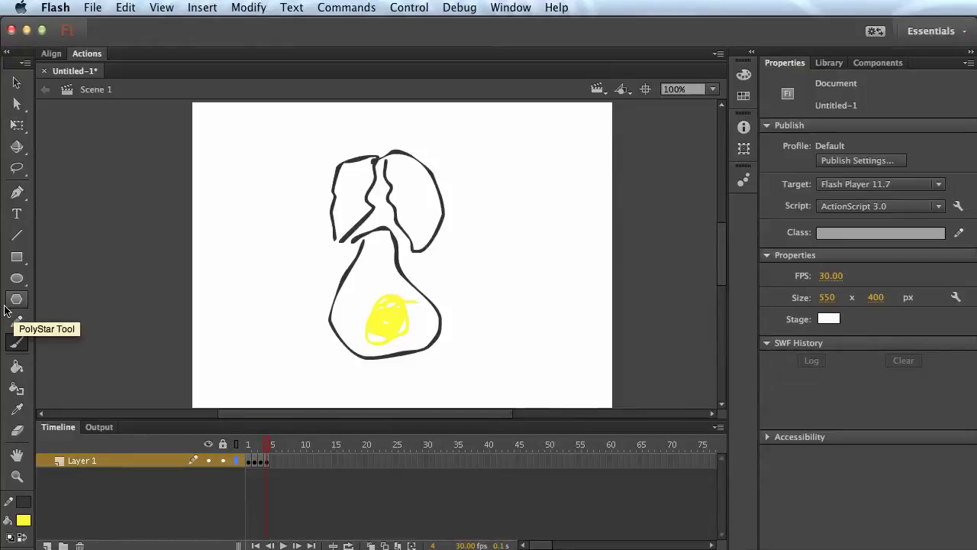
{"action": "left_click", "coordinate": [249, 446]}
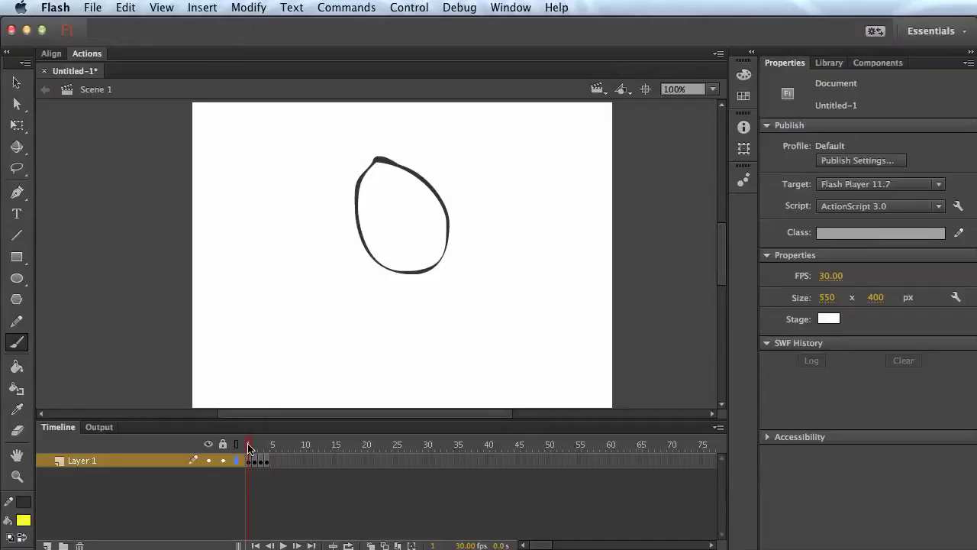
{"action": "key", "text": "super+Return"}
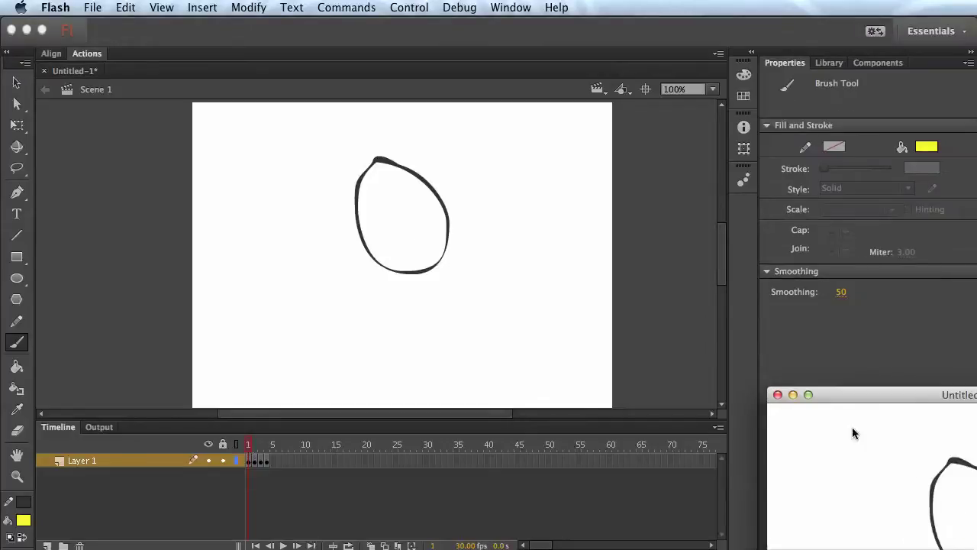
{"action": "left_click_drag", "start_coordinate": [892, 394], "coordinate": [368, 67]}
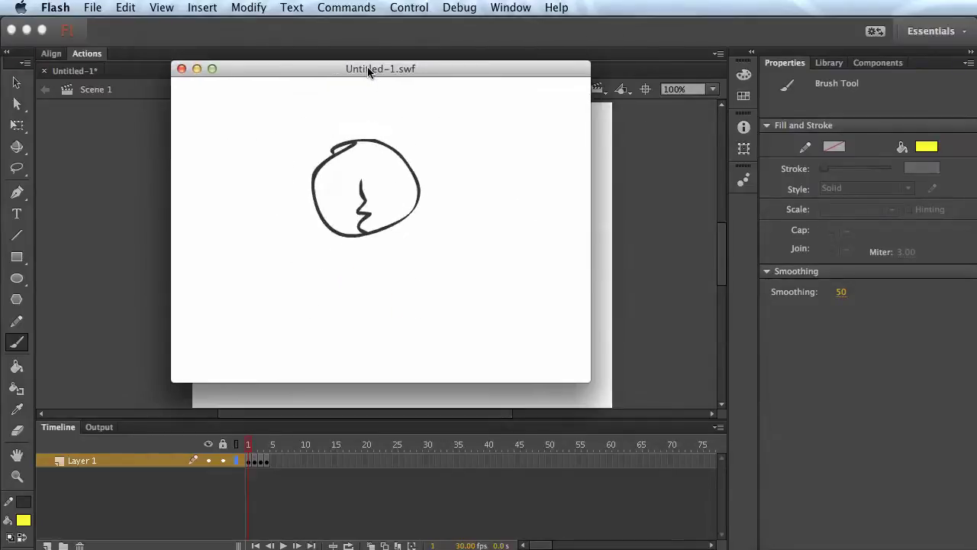
{"action": "left_click", "coordinate": [182, 70]}
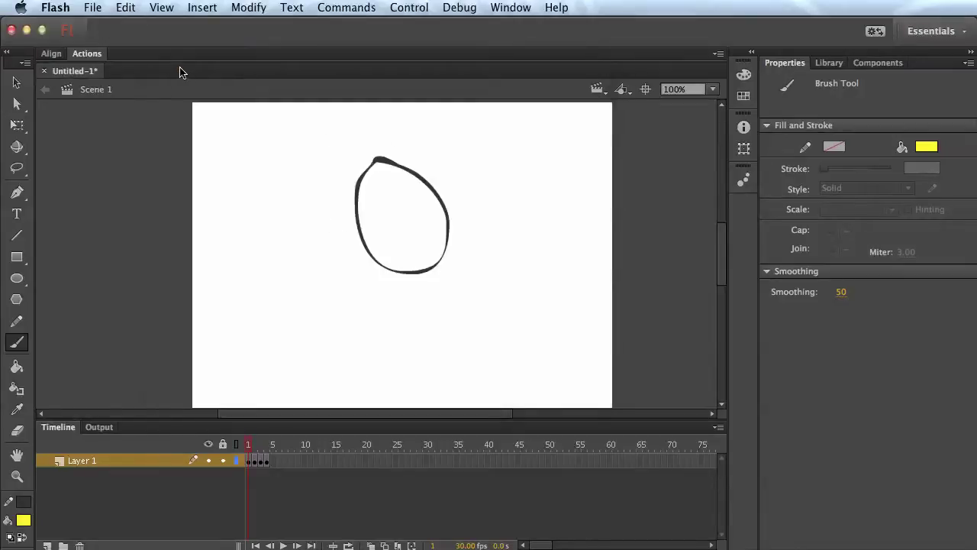
Spread out the egg drawings by moving the keyframes from frames 4, 3 and 2 to frames 40, 30 and 20.
{"action": "left_click", "coordinate": [269, 485]}
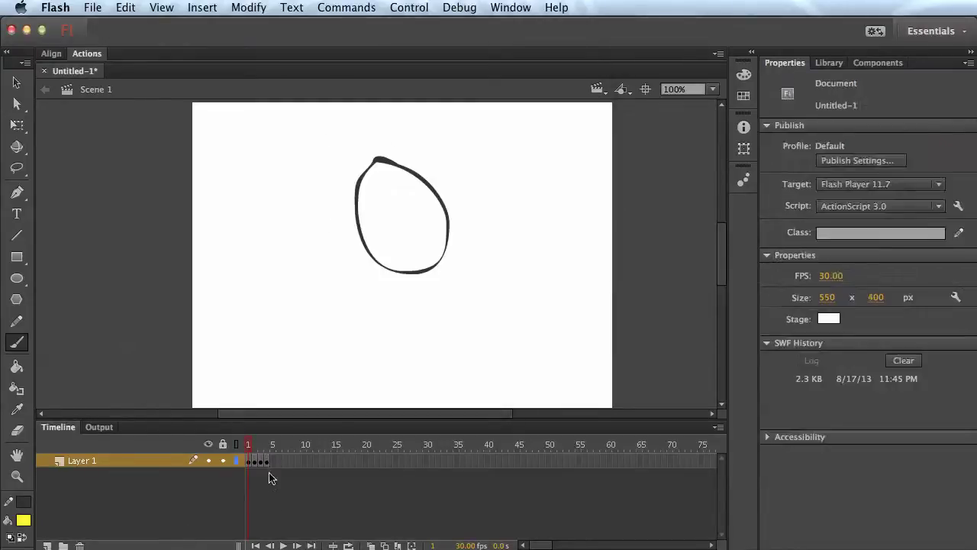
{"action": "left_click", "coordinate": [267, 464]}
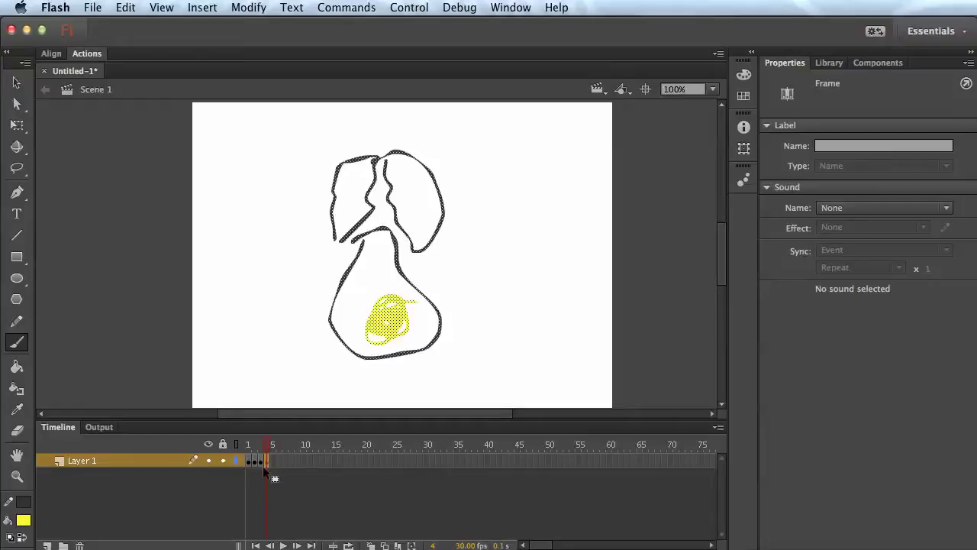
{"action": "left_click_drag", "start_coordinate": [265, 460], "coordinate": [489, 458]}
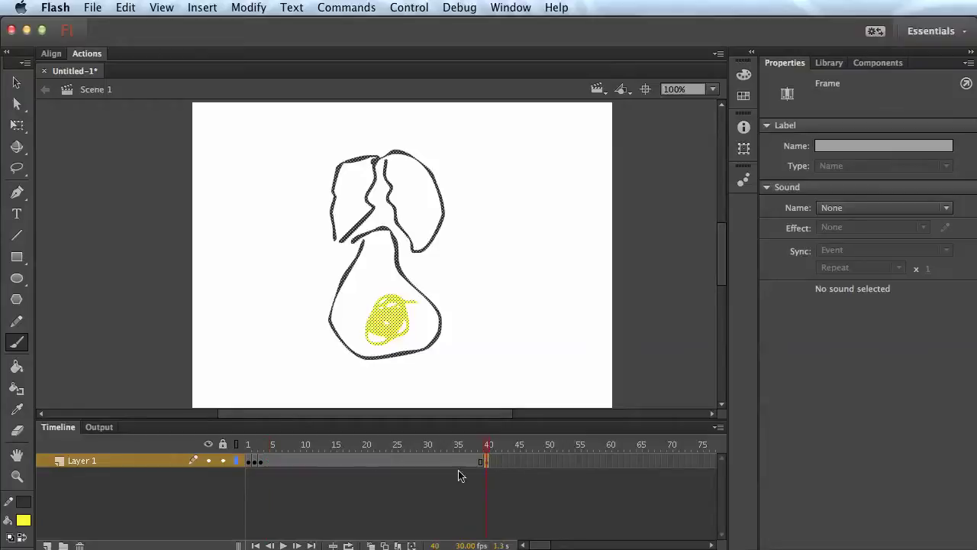
{"action": "left_click", "coordinate": [260, 462]}
{"action": "left_click_drag", "start_coordinate": [260, 461], "coordinate": [426, 458]}
{"action": "left_click", "coordinate": [253, 461]}
{"action": "left_click_drag", "start_coordinate": [255, 458], "coordinate": [362, 458]}
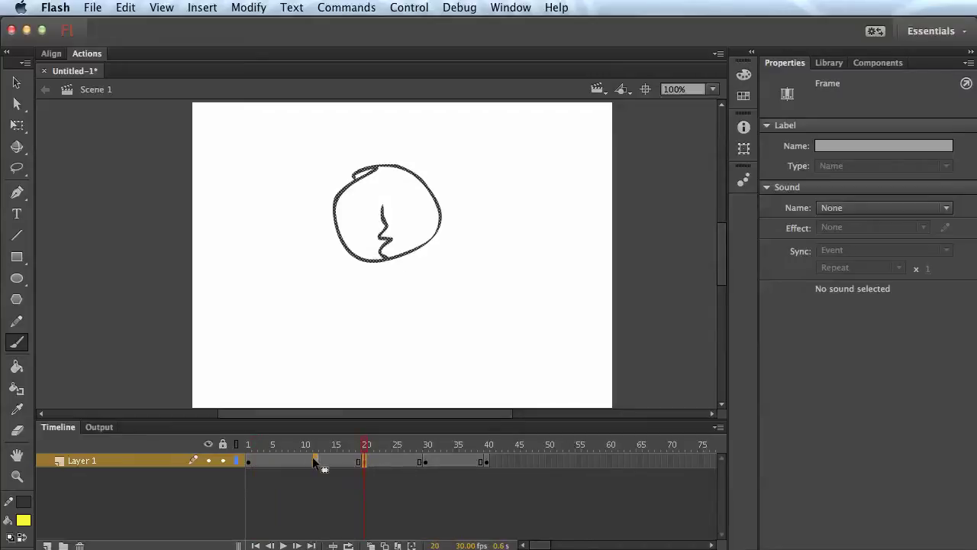
Move the three keyframes after frame 1 to frames 10, 20 and 30, and play the slower animation as a test movie.
{"action": "left_click_drag", "start_coordinate": [306, 462], "coordinate": [301, 458]}
{"action": "left_click", "coordinate": [423, 458]}
{"action": "left_click_drag", "start_coordinate": [422, 457], "coordinate": [365, 459]}
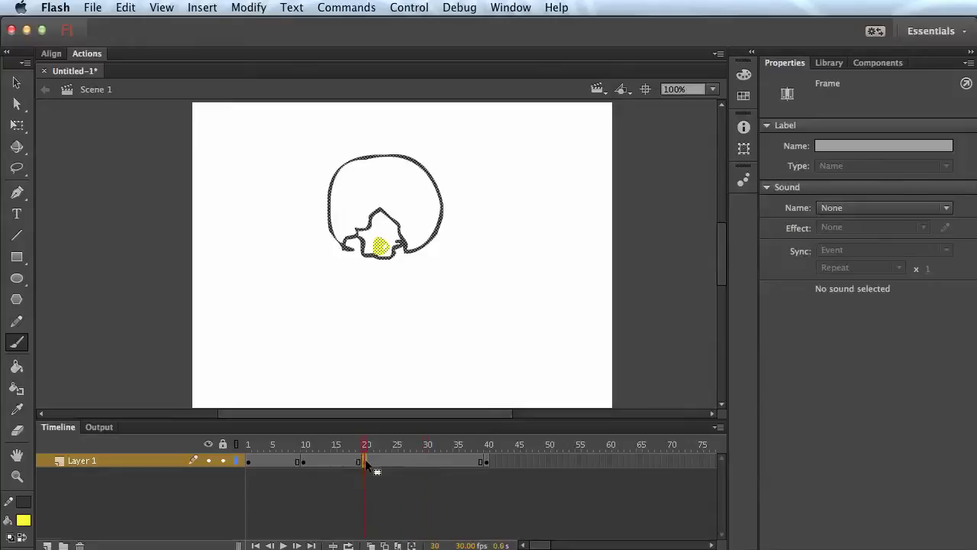
{"action": "left_click", "coordinate": [482, 460]}
{"action": "mouse_move", "coordinate": [485, 458]}
{"action": "left_mouse_down"}
{"action": "mouse_move", "coordinate": [423, 457]}
{"action": "mouse_move", "coordinate": [456, 444]}
{"action": "mouse_move", "coordinate": [482, 449]}
{"action": "mouse_move", "coordinate": [246, 449]}
{"action": "left_mouse_up"}
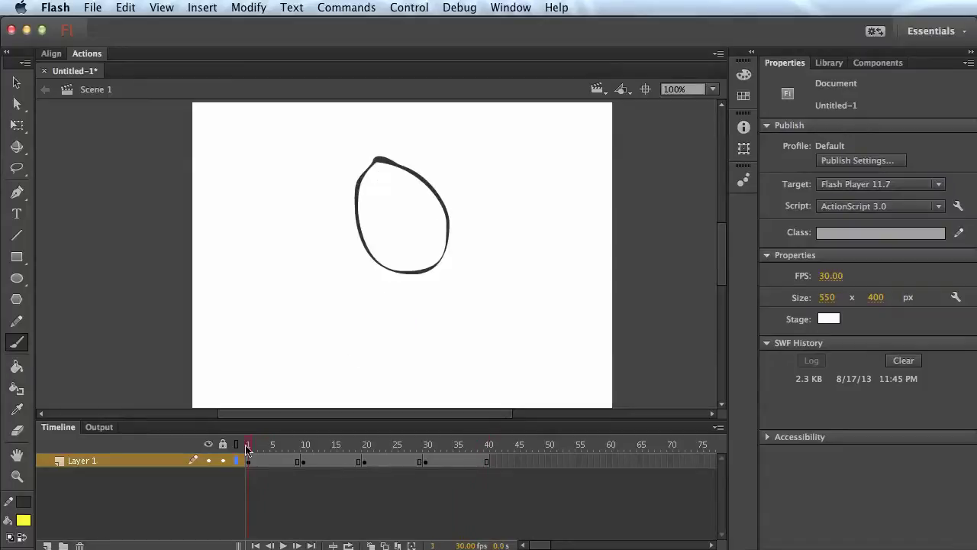
{"action": "key", "text": "super+Return"}
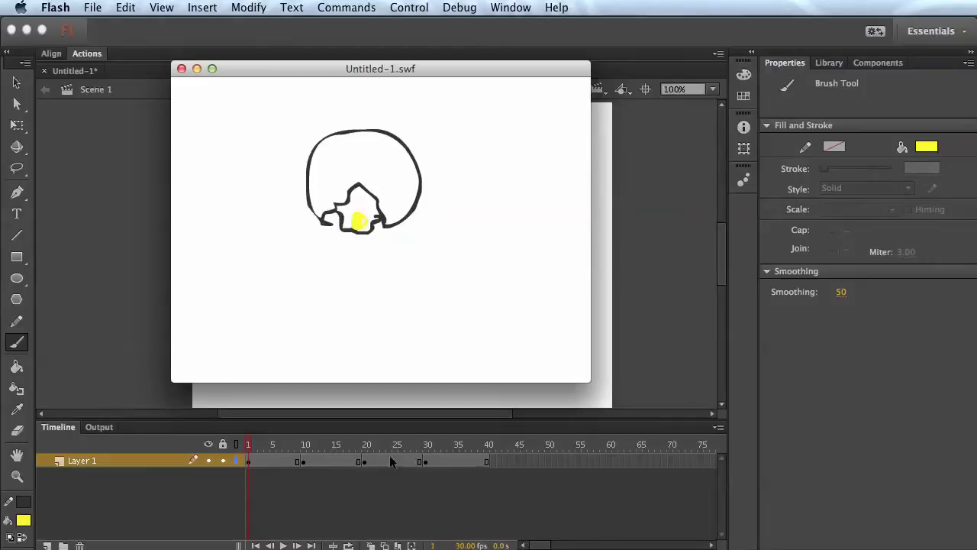
{"action": "left_click", "coordinate": [181, 70]}
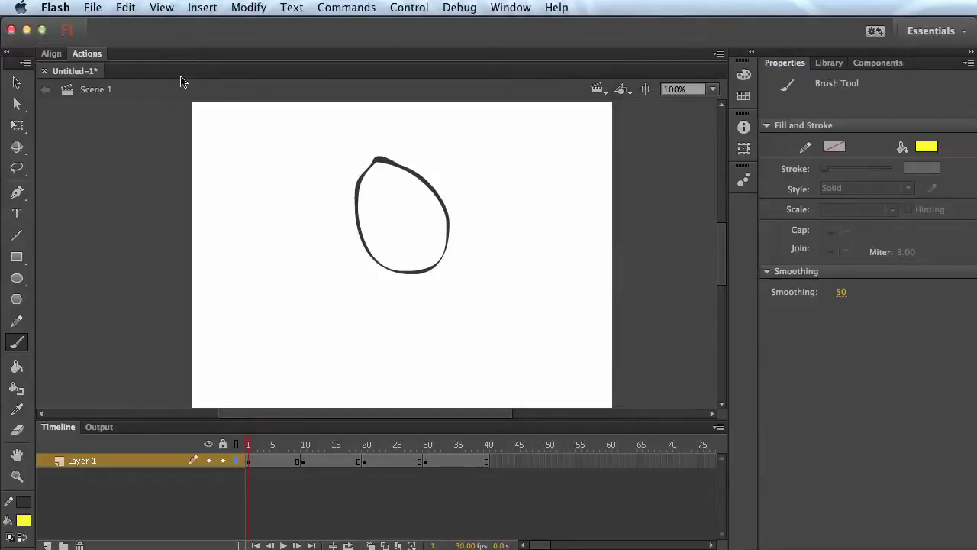
Add a new layer and delete Layer 1 with the egg drawings.
{"action": "left_click", "coordinate": [47, 545]}
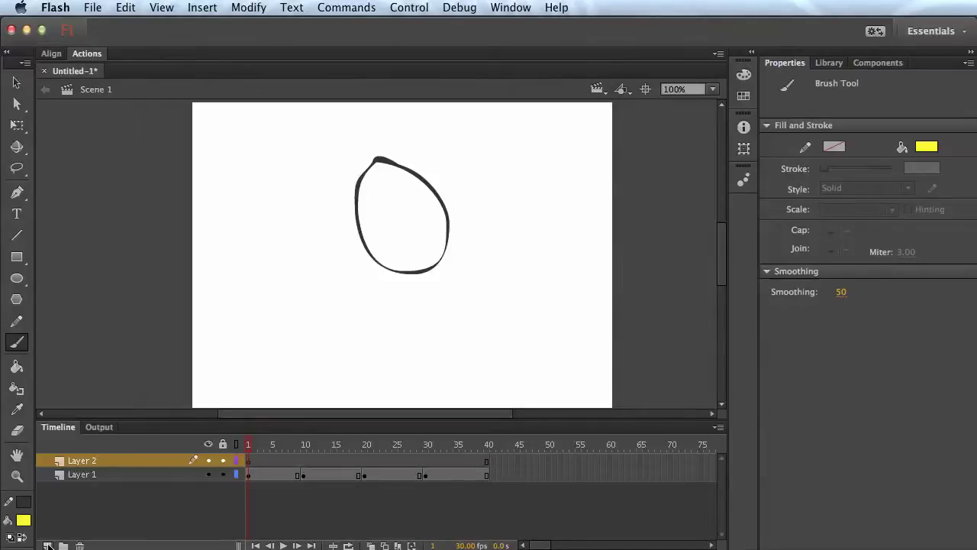
{"action": "left_click", "coordinate": [90, 474]}
{"action": "left_click", "coordinate": [79, 545]}
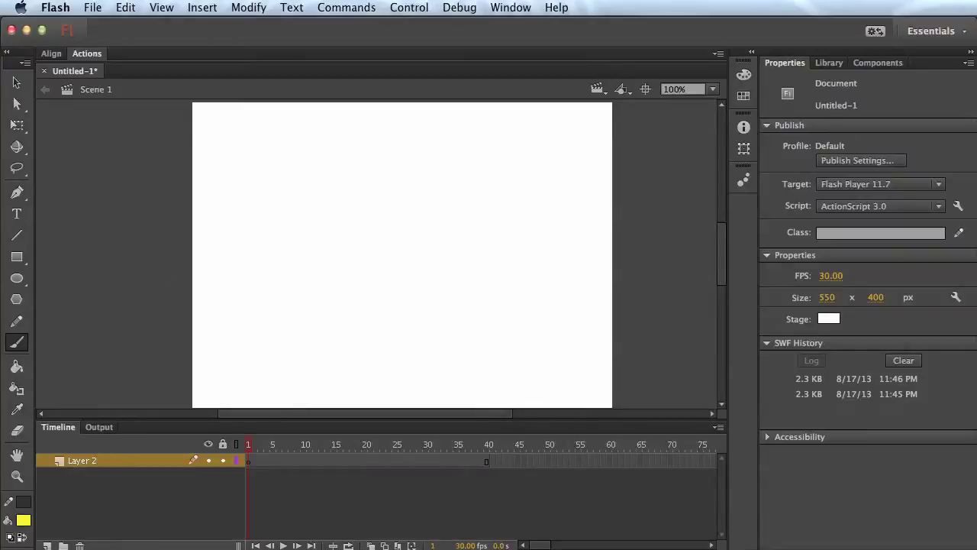
Set the brush fill colour to grey and paint a blender with a jar, base and round button on Layer 2.
{"action": "left_click_drag", "start_coordinate": [336, 193], "coordinate": [375, 314]}
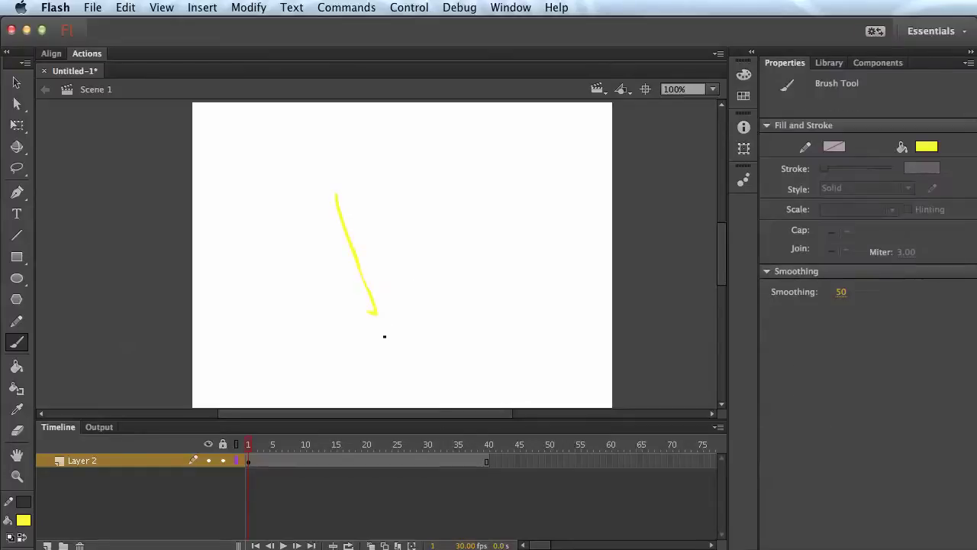
{"action": "key", "text": "ctrl+z"}
{"action": "left_click", "coordinate": [24, 520]}
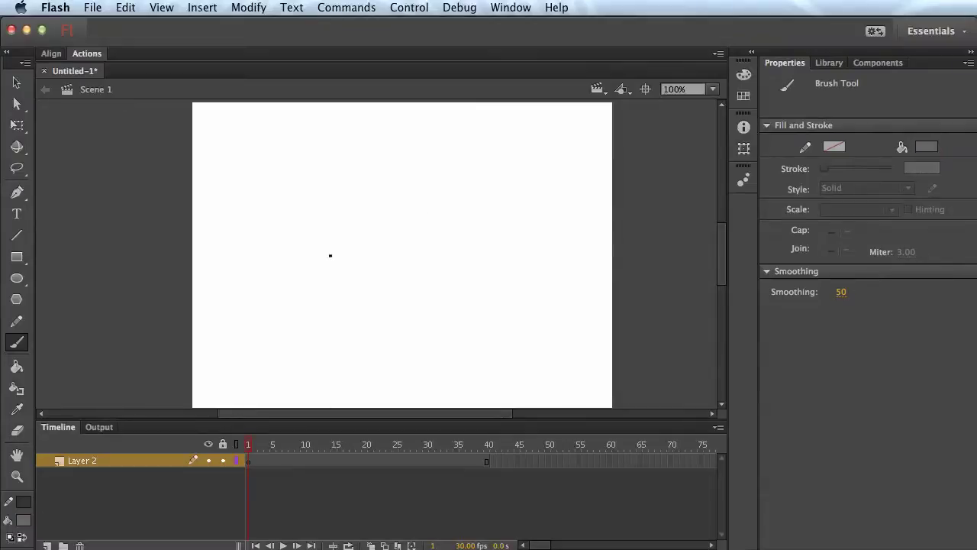
{"action": "mouse_move", "coordinate": [325, 197]}
{"action": "left_mouse_down"}
{"action": "mouse_move", "coordinate": [357, 337]}
{"action": "mouse_move", "coordinate": [434, 336]}
{"action": "mouse_move", "coordinate": [462, 183]}
{"action": "mouse_move", "coordinate": [373, 194]}
{"action": "mouse_move", "coordinate": [325, 187]}
{"action": "mouse_move", "coordinate": [401, 172]}
{"action": "mouse_move", "coordinate": [463, 183]}
{"action": "left_mouse_up"}
{"action": "mouse_move", "coordinate": [353, 337]}
{"action": "left_mouse_down"}
{"action": "mouse_move", "coordinate": [326, 348]}
{"action": "mouse_move", "coordinate": [324, 378]}
{"action": "mouse_move", "coordinate": [404, 390]}
{"action": "mouse_move", "coordinate": [471, 374]}
{"action": "mouse_move", "coordinate": [424, 364]}
{"action": "left_mouse_up"}
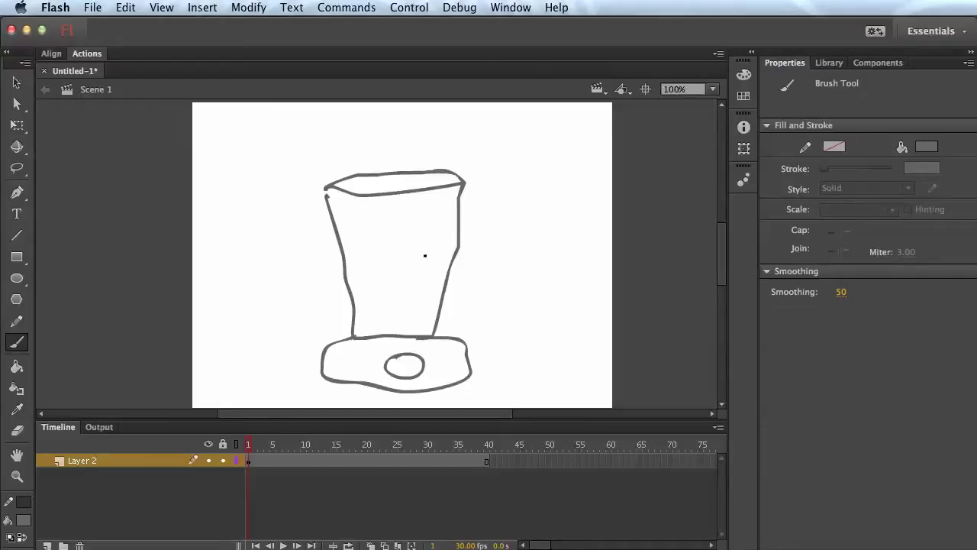
Add a new layer above the blender drawing and lock Layer 2.
{"action": "left_click", "coordinate": [48, 545]}
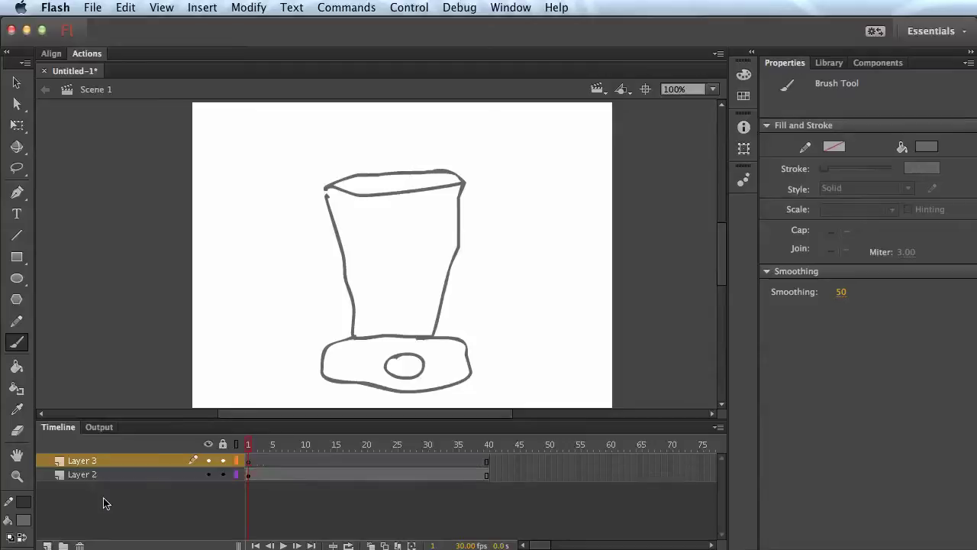
{"action": "left_click", "coordinate": [224, 475]}
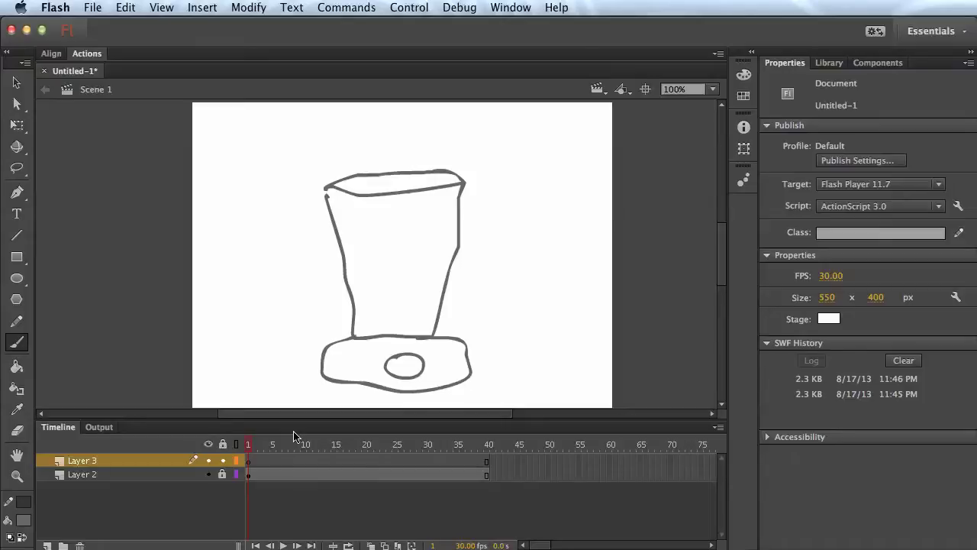
Insert a keyframe on Layer 2 at frame 9 and move it to frame 10.
{"action": "left_click", "coordinate": [297, 474]}
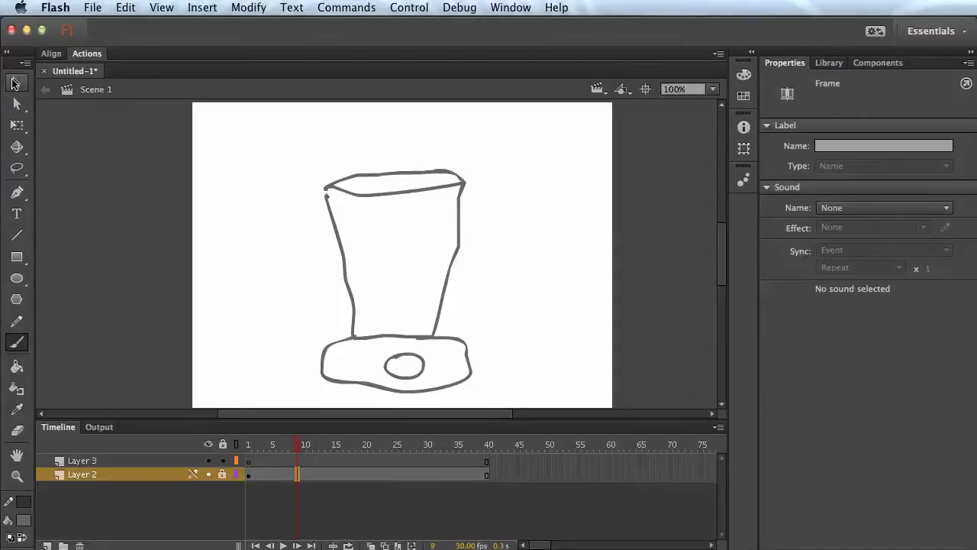
{"action": "left_click", "coordinate": [14, 82]}
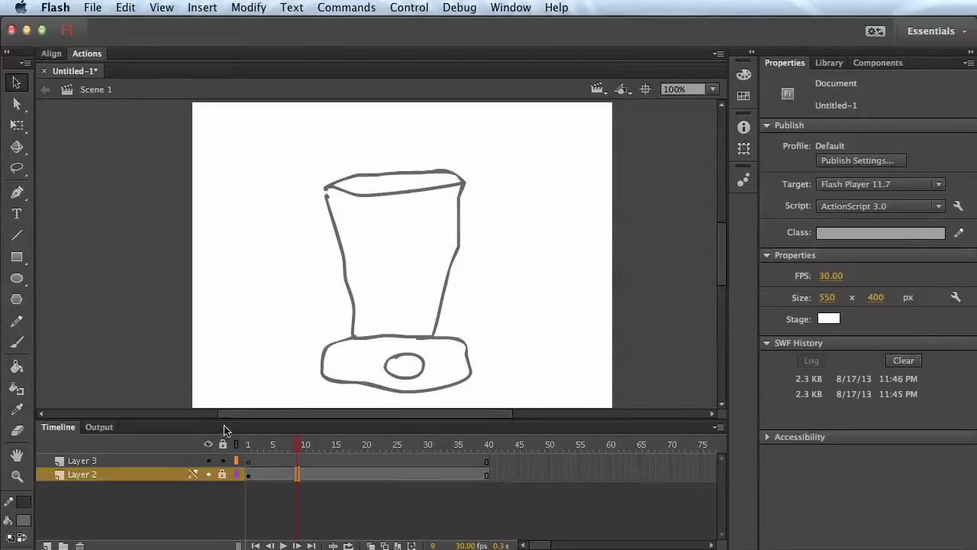
{"action": "right_click", "coordinate": [296, 473]}
{"action": "left_click", "coordinate": [405, 474]}
{"action": "left_click", "coordinate": [353, 474]}
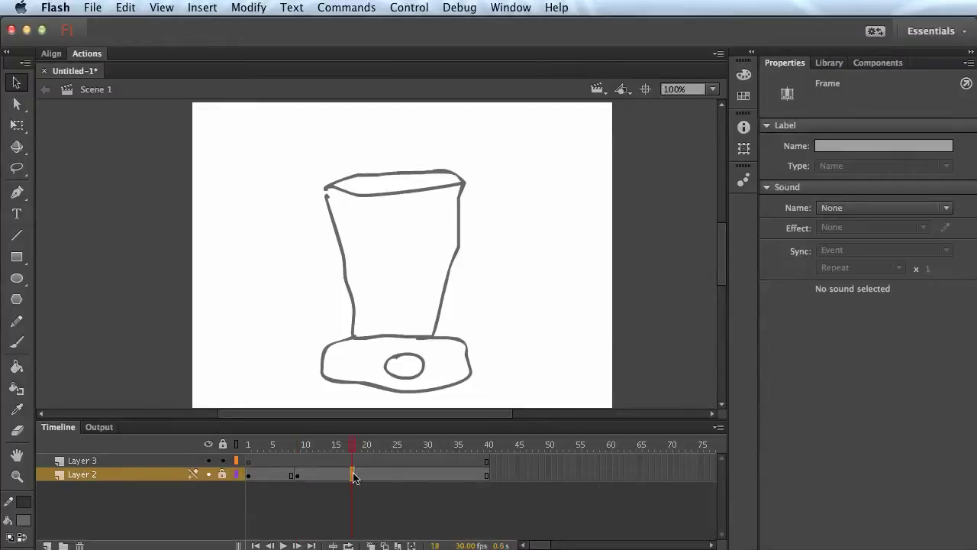
{"action": "left_click", "coordinate": [297, 474]}
{"action": "left_click_drag", "start_coordinate": [299, 470], "coordinate": [303, 471]}
Insert keyframes on Layer 2 at frames 20 and 30, repeating the blender drawing.
{"action": "double_click", "coordinate": [364, 475]}
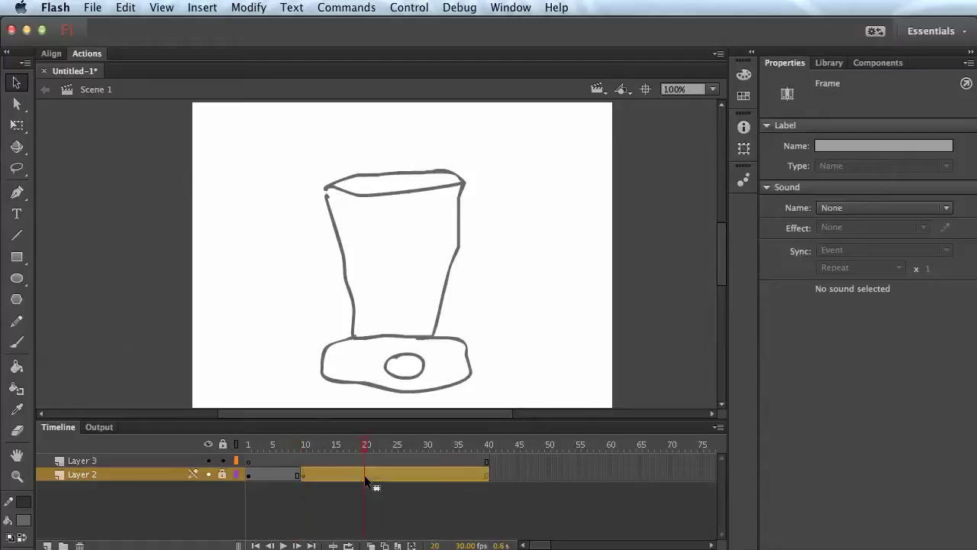
{"action": "right_click", "coordinate": [366, 477]}
{"action": "key", "text": "Escape"}
{"action": "left_click", "coordinate": [391, 505]}
{"action": "left_click_drag", "start_coordinate": [367, 450], "coordinate": [304, 456]}
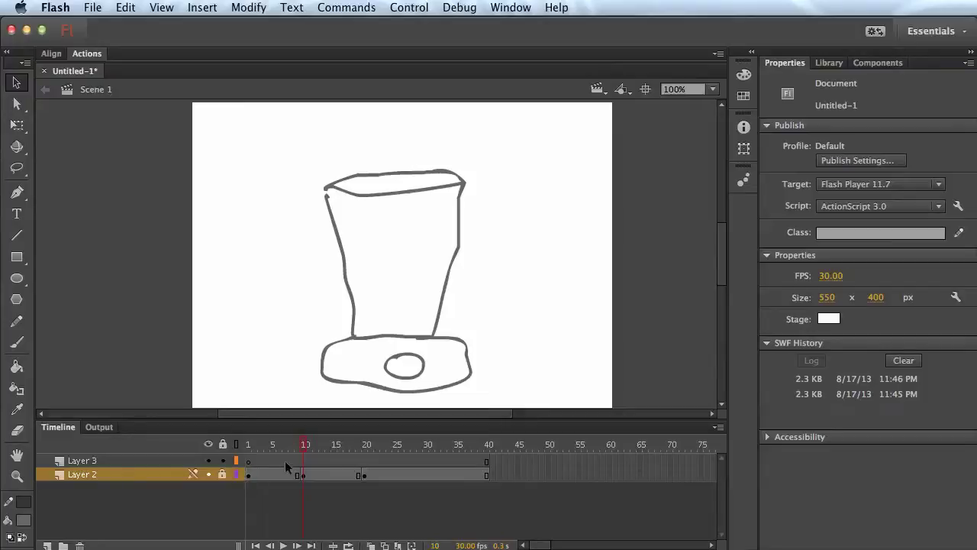
{"action": "left_click_drag", "start_coordinate": [305, 451], "coordinate": [425, 454]}
{"action": "right_click", "coordinate": [425, 473]}
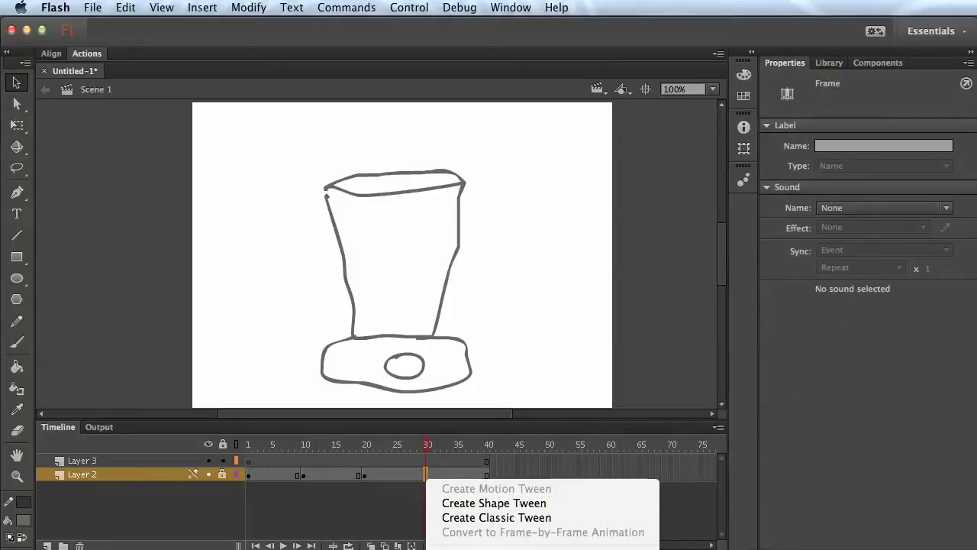
{"action": "left_click", "coordinate": [458, 546]}
{"action": "left_click", "coordinate": [418, 510]}
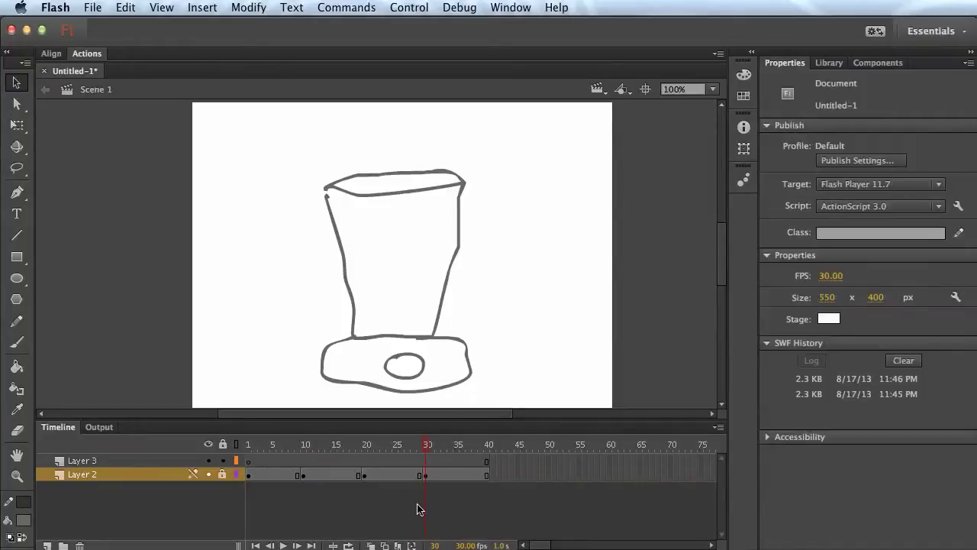
Unlock Layer 2 and rotate the whole blender drawing slightly clockwise at the frame 10 keyframe with Free Transform.
{"action": "left_click", "coordinate": [302, 475]}
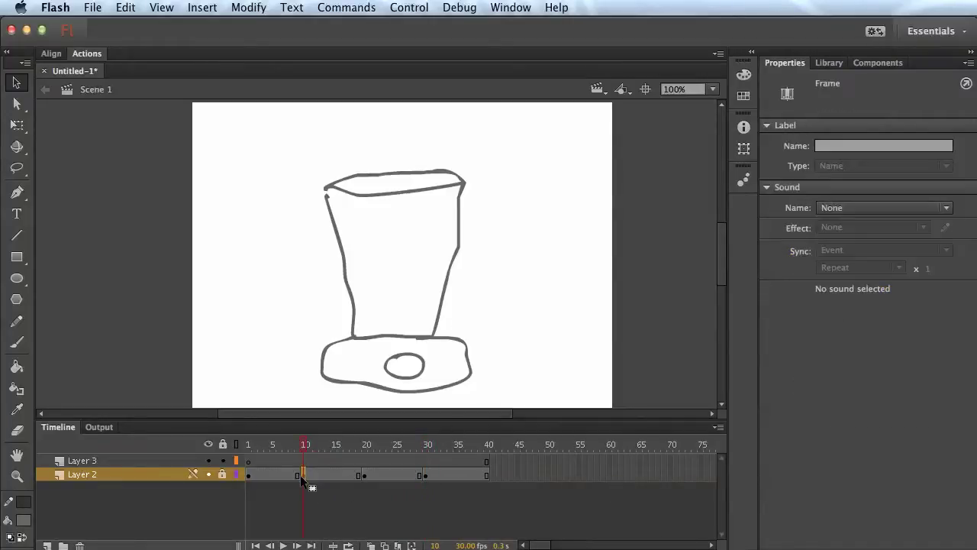
{"action": "left_click", "coordinate": [16, 124]}
{"action": "left_click", "coordinate": [177, 159]}
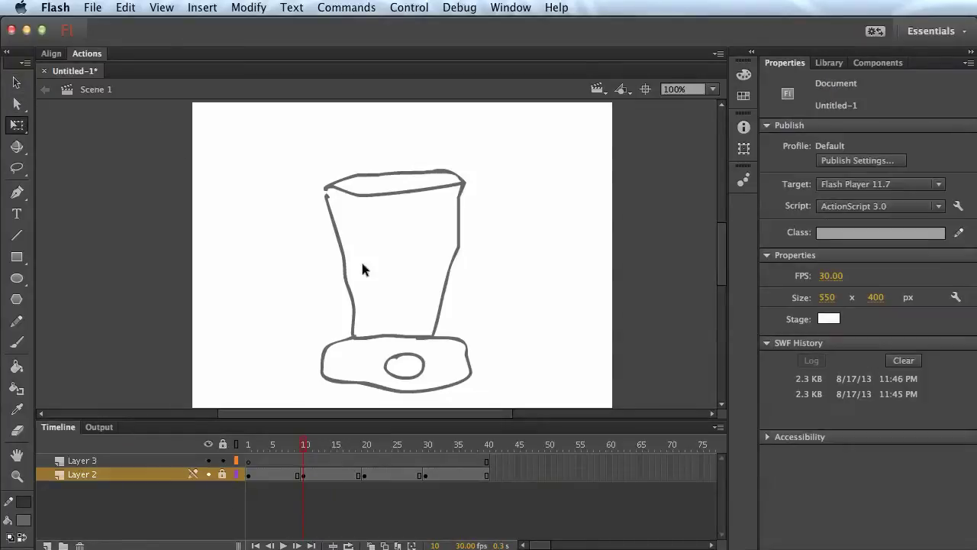
{"action": "left_click", "coordinate": [301, 475]}
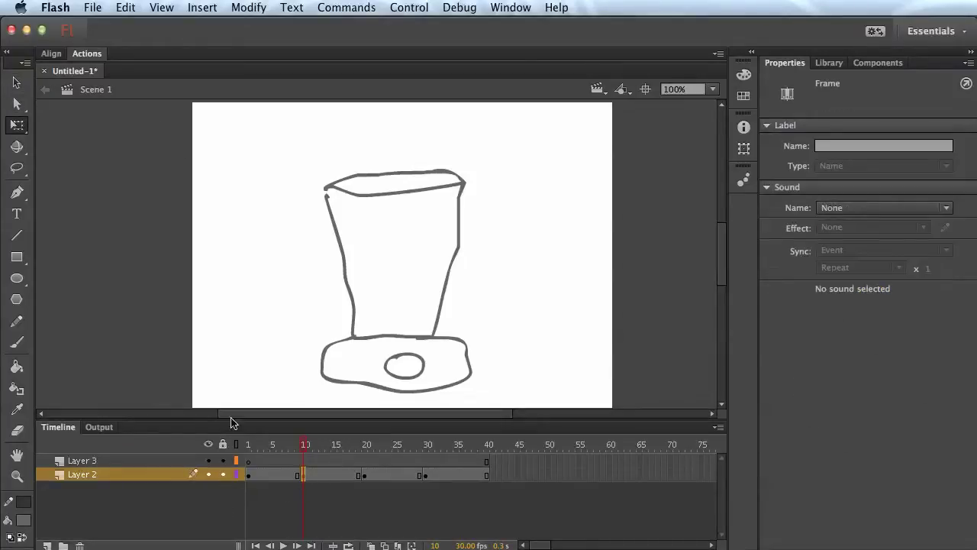
{"action": "left_click", "coordinate": [14, 84]}
{"action": "mouse_move", "coordinate": [295, 158]}
{"action": "left_mouse_down"}
{"action": "mouse_move", "coordinate": [492, 403]}
{"action": "mouse_move", "coordinate": [533, 421]}
{"action": "left_mouse_up"}
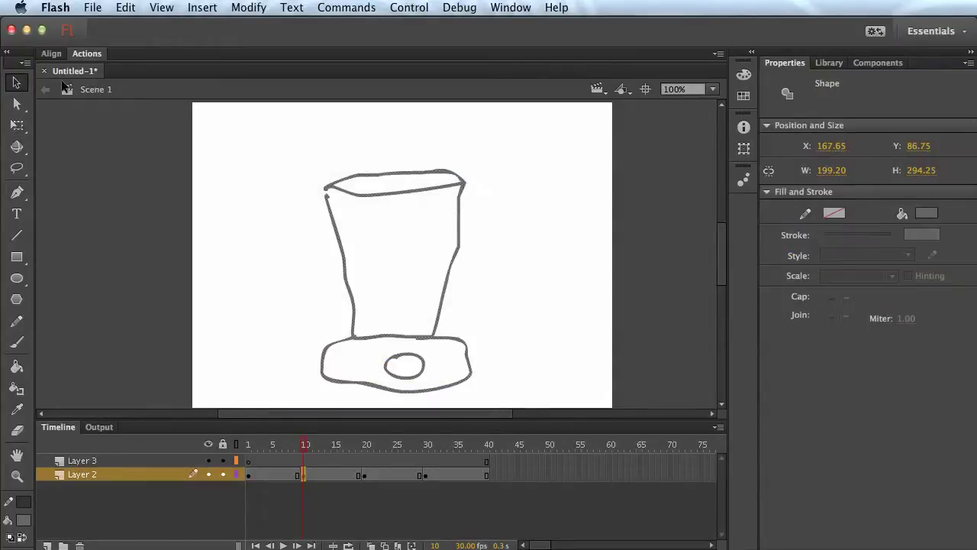
{"action": "left_click", "coordinate": [18, 125]}
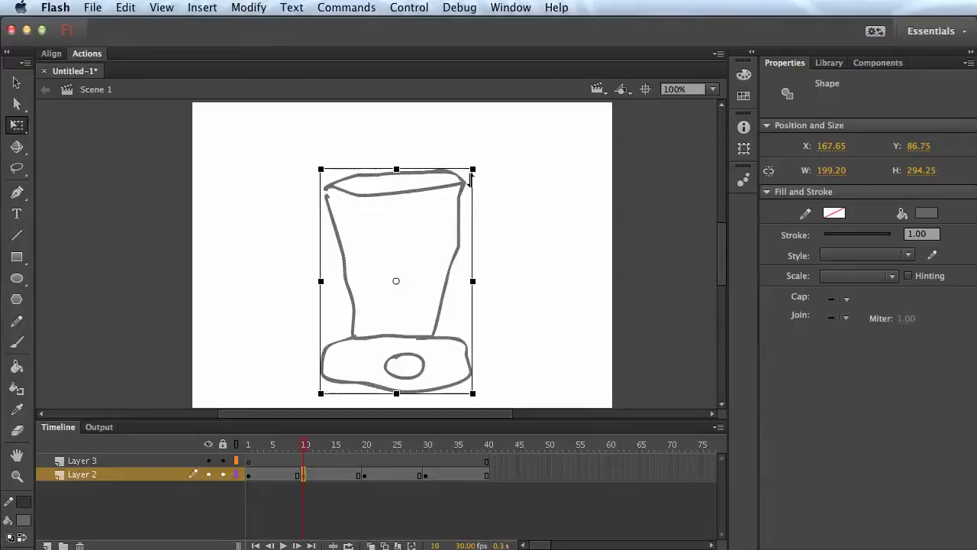
{"action": "left_click_drag", "start_coordinate": [490, 174], "coordinate": [496, 177]}
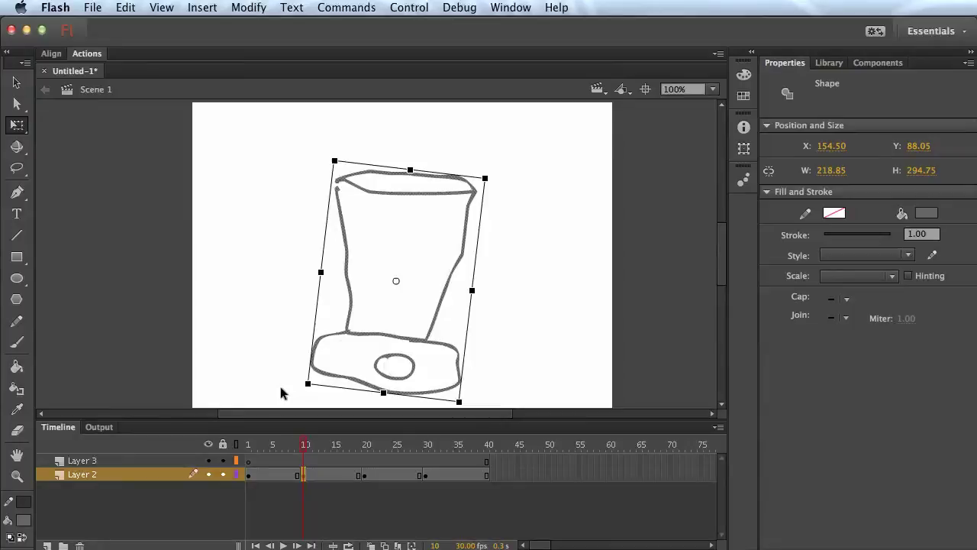
Rotate the blender drawing counterclockwise at the frame 20 keyframe on Layer 2, keeping frame 30 upright.
{"action": "left_click", "coordinate": [366, 474]}
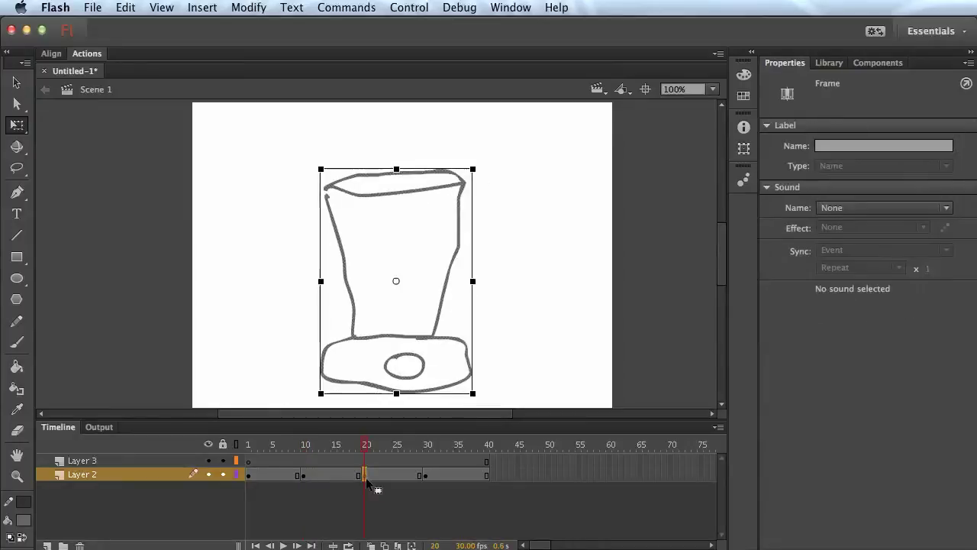
{"action": "mouse_move", "coordinate": [484, 165]}
{"action": "left_mouse_down"}
{"action": "mouse_move", "coordinate": [445, 152]}
{"action": "mouse_move", "coordinate": [460, 175]}
{"action": "left_mouse_up"}
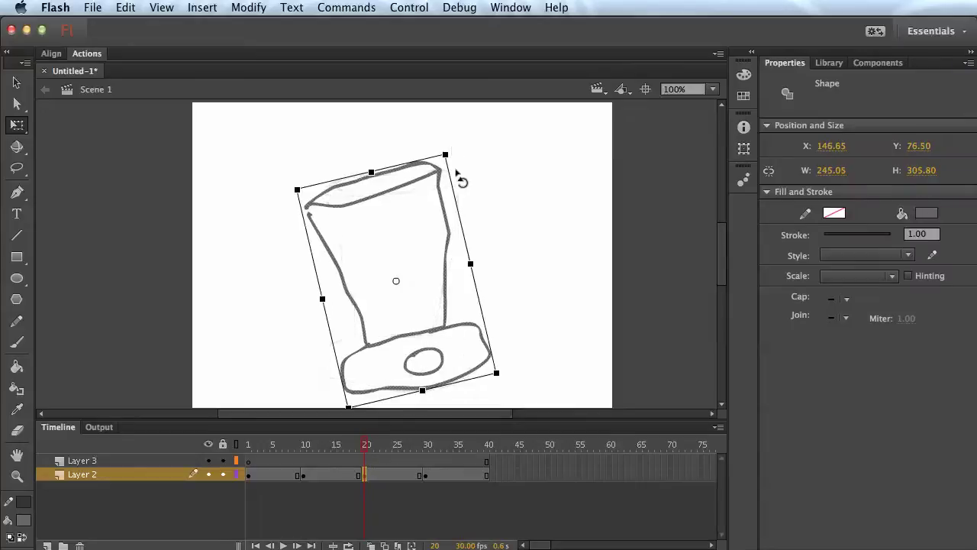
{"action": "left_click", "coordinate": [427, 476]}
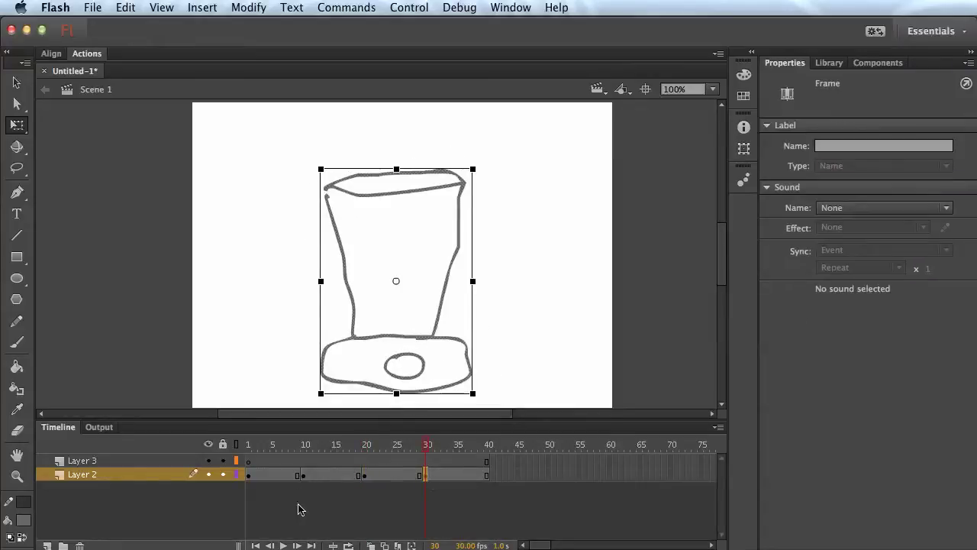
{"action": "left_click", "coordinate": [276, 487]}
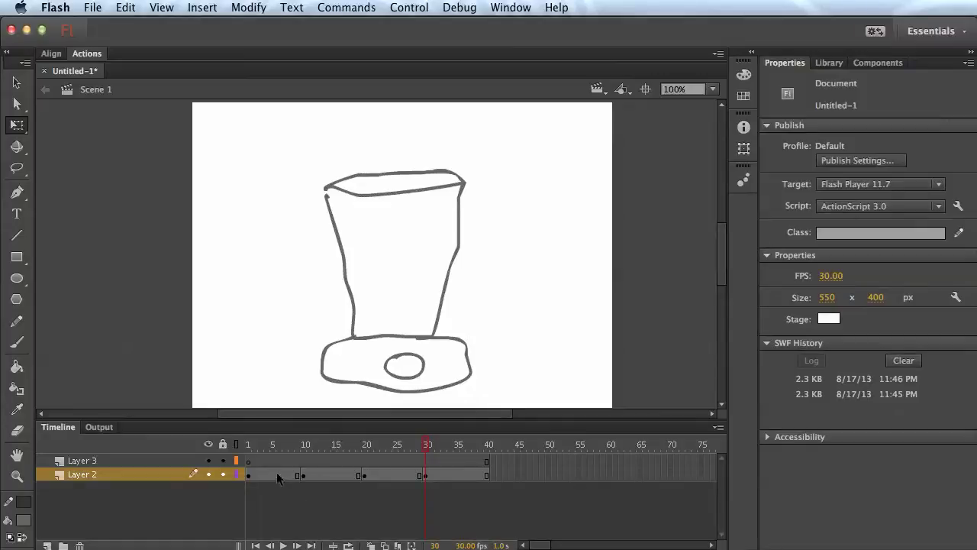
Try classic tweens on the raw blender drawing between frames 1 and 10 and frames 10 and 20.
{"action": "right_click", "coordinate": [277, 473]}
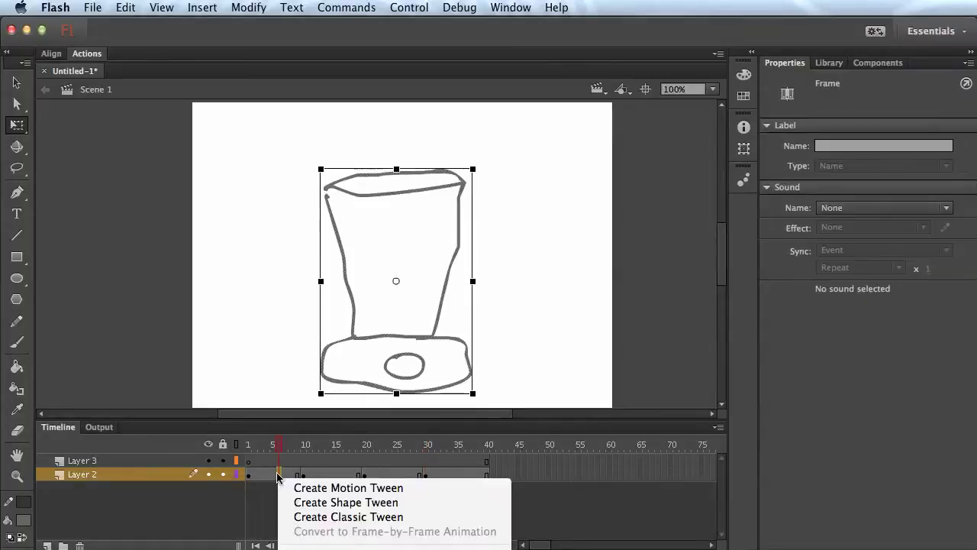
{"action": "left_click", "coordinate": [346, 514]}
{"action": "mouse_move", "coordinate": [279, 446]}
{"action": "left_mouse_down"}
{"action": "mouse_move", "coordinate": [249, 447]}
{"action": "mouse_move", "coordinate": [347, 458]}
{"action": "mouse_move", "coordinate": [252, 458]}
{"action": "mouse_move", "coordinate": [299, 461]}
{"action": "left_mouse_up"}
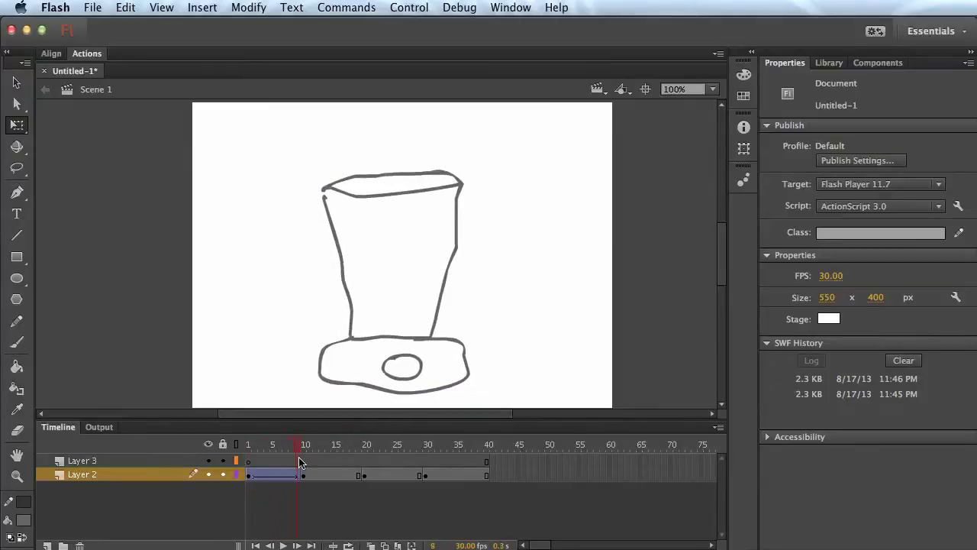
{"action": "right_click", "coordinate": [322, 474]}
{"action": "left_click", "coordinate": [365, 513]}
{"action": "left_click_drag", "start_coordinate": [334, 453], "coordinate": [262, 455]}
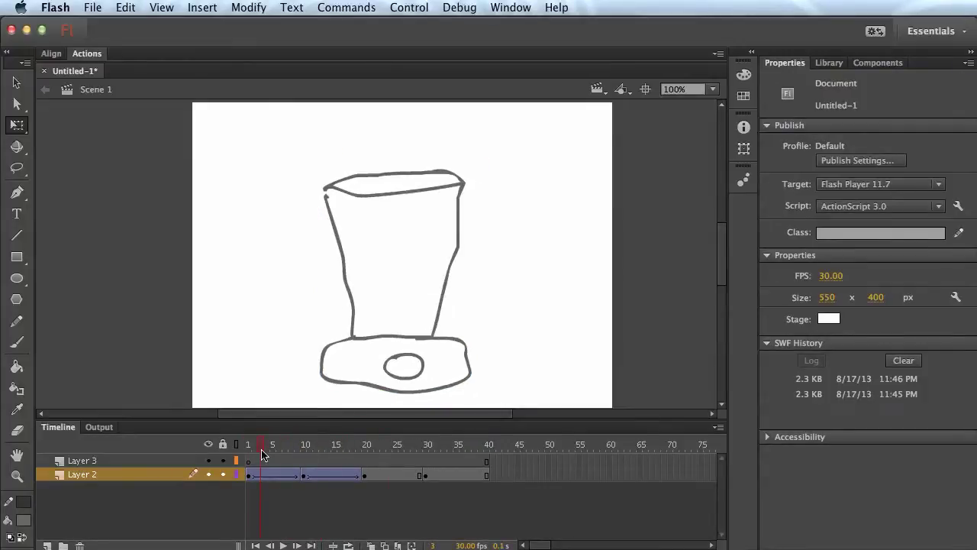
Step through the tweened frames on Layer 2 to examine the blender's rocking motion.
{"action": "key", "text": "period"}
{"action": "key", "text": "period"}
{"action": "key", "text": "period"}
{"action": "key", "text": "period"}
{"action": "key", "text": "period"}
{"action": "key", "text": "period"}
{"action": "key", "text": "period"}
{"action": "key", "text": "period"}
{"action": "key", "text": "period"}
{"action": "key", "text": "period"}
{"action": "key", "text": "comma"}
{"action": "key", "text": "comma"}
{"action": "key", "text": "comma"}
{"action": "key", "text": "comma"}
{"action": "key", "text": "comma"}
{"action": "key", "text": "comma"}
{"action": "key", "text": "comma"}
{"action": "key", "text": "period"}
{"action": "key", "text": "period"}
{"action": "key", "text": "period"}
{"action": "key", "text": "period"}
{"action": "key", "text": "period"}
{"action": "key", "text": "period"}
{"action": "key", "text": "period"}
{"action": "key", "text": "period"}
{"action": "key", "text": "period"}
{"action": "key", "text": "period"}
{"action": "key", "text": "period"}
{"action": "key", "text": "period"}
{"action": "key", "text": "period"}
{"action": "key", "text": "period"}
{"action": "key", "text": "period"}
{"action": "key", "text": "period"}
{"action": "key", "text": "period"}
{"action": "key", "text": "period"}
{"action": "key", "text": "period"}
{"action": "key", "text": "period"}
Undo the tweens, rotations and added keyframes on Layer 2, back to the single keyframe at frame 1.
{"action": "key", "text": "comma"}
{"action": "key", "text": "comma"}
{"action": "key", "text": "comma"}
{"action": "key", "text": "comma"}
{"action": "key", "text": "comma"}
{"action": "key", "text": "comma"}
{"action": "key", "text": "comma"}
{"action": "key", "text": "comma"}
{"action": "key", "text": "comma"}
{"action": "key", "text": "comma"}
{"action": "key", "text": "comma"}
{"action": "key", "text": "comma"}
{"action": "key", "text": "comma"}
{"action": "key", "text": "comma"}
{"action": "key", "text": "comma"}
{"action": "key", "text": "comma"}
{"action": "key", "text": "comma"}
{"action": "key", "text": "comma"}
{"action": "key", "text": "comma"}
{"action": "key", "text": "comma"}
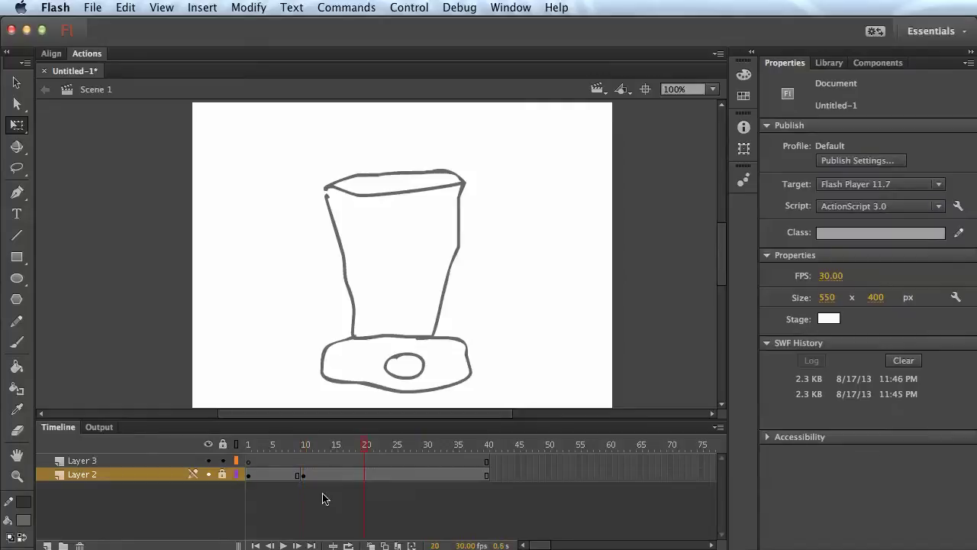
{"action": "key", "text": "comma"}
{"action": "key", "text": "comma"}
{"action": "key", "text": "comma"}
{"action": "key", "text": "comma"}
{"action": "key", "text": "comma"}
{"action": "key", "text": "comma"}
{"action": "key", "text": "comma"}
{"action": "key", "text": "comma"}
{"action": "key", "text": "comma"}
{"action": "key", "text": "comma"}
{"action": "key", "text": "comma"}
Unlock Layer 2, select the whole blender drawing and convert it to a symbol named blender.
{"action": "left_click", "coordinate": [17, 82]}
{"action": "mouse_move", "coordinate": [255, 139]}
{"action": "left_mouse_down"}
{"action": "mouse_move", "coordinate": [320, 211]}
{"action": "mouse_move", "coordinate": [552, 399]}
{"action": "mouse_move", "coordinate": [528, 412]}
{"action": "left_mouse_up"}
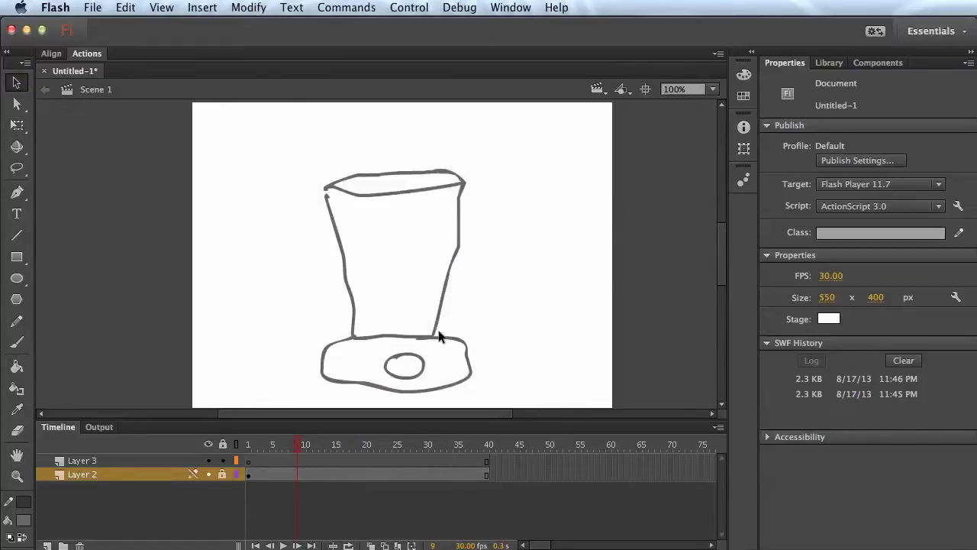
{"action": "left_click", "coordinate": [219, 474]}
{"action": "mouse_move", "coordinate": [280, 138]}
{"action": "left_mouse_down"}
{"action": "mouse_move", "coordinate": [440, 365]}
{"action": "mouse_move", "coordinate": [519, 407]}
{"action": "left_mouse_up"}
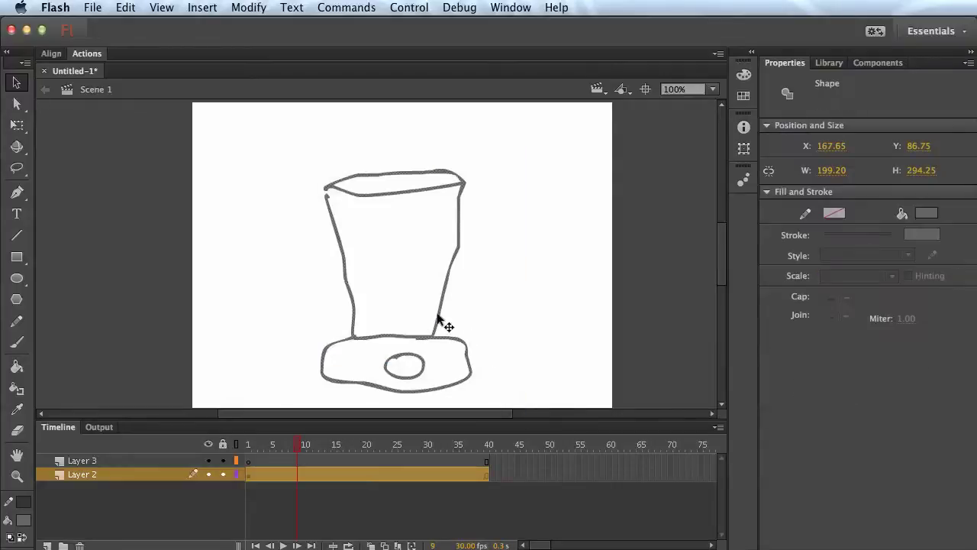
{"action": "right_click", "coordinate": [467, 187]}
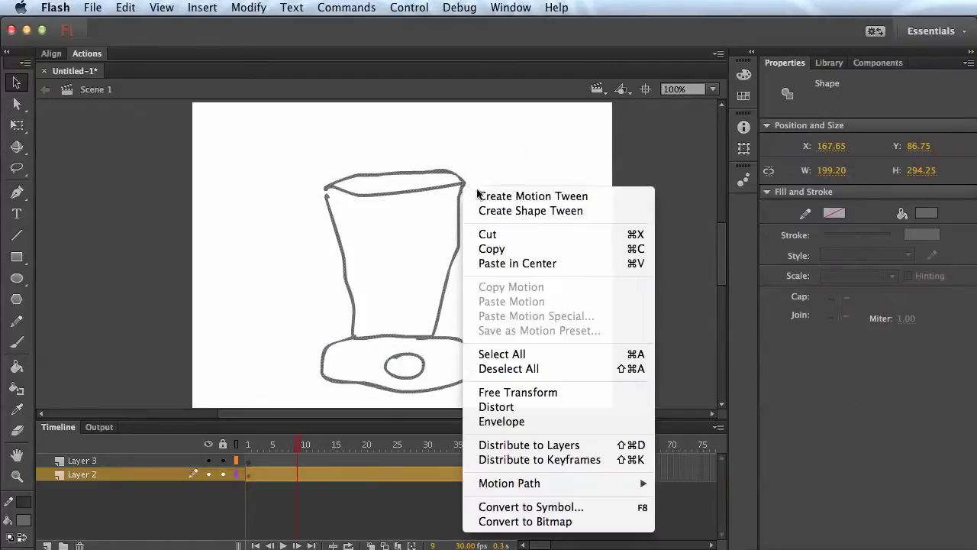
{"action": "left_click", "coordinate": [563, 510]}
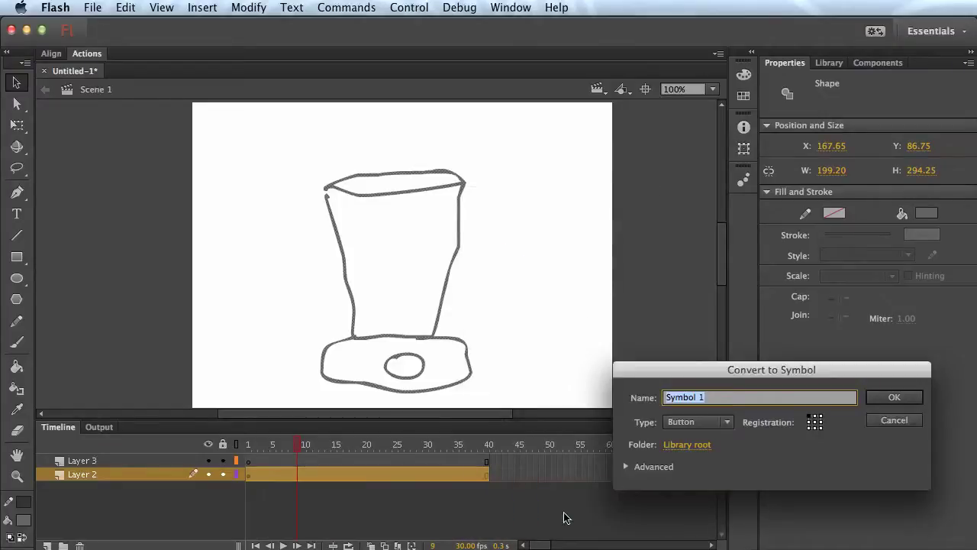
{"action": "type", "text": "blender"}
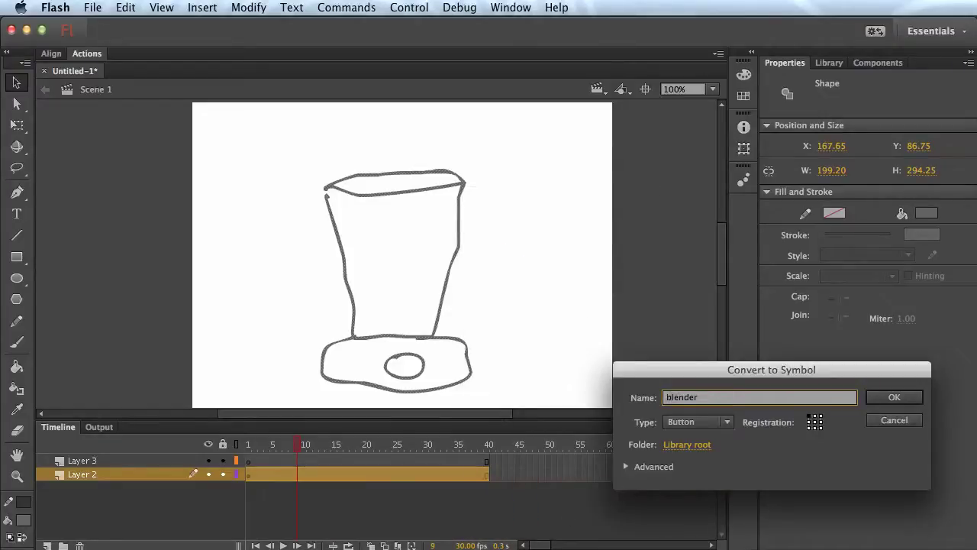
{"action": "key", "text": "Return"}
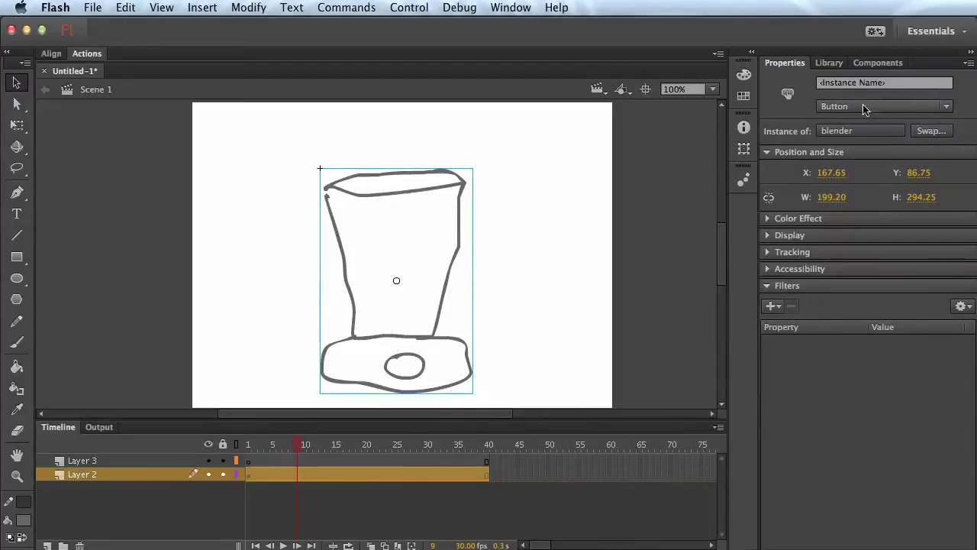
Change the blender symbol instance's behaviour to Graphic and deselect it.
{"action": "left_click", "coordinate": [421, 195]}
{"action": "left_click", "coordinate": [419, 190]}
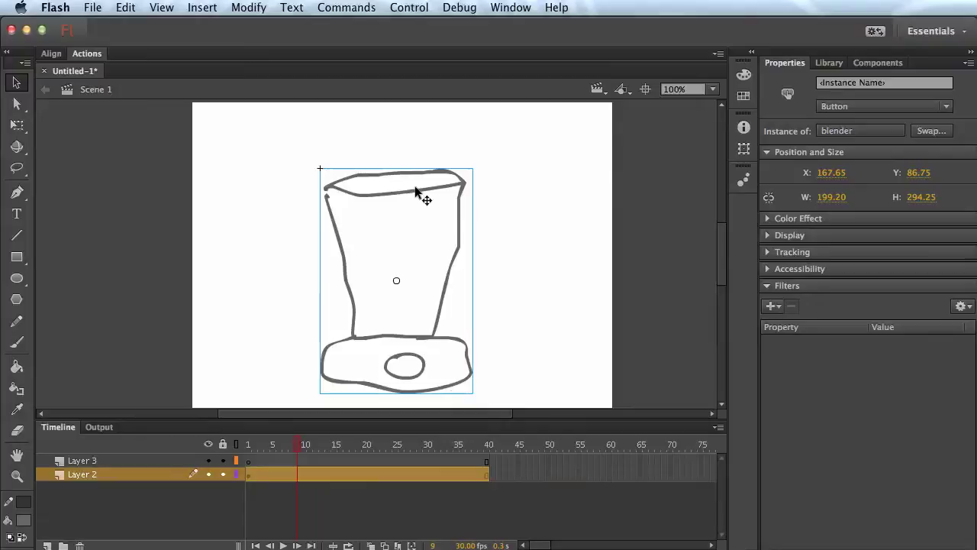
{"action": "left_click", "coordinate": [855, 107]}
{"action": "left_click", "coordinate": [855, 155]}
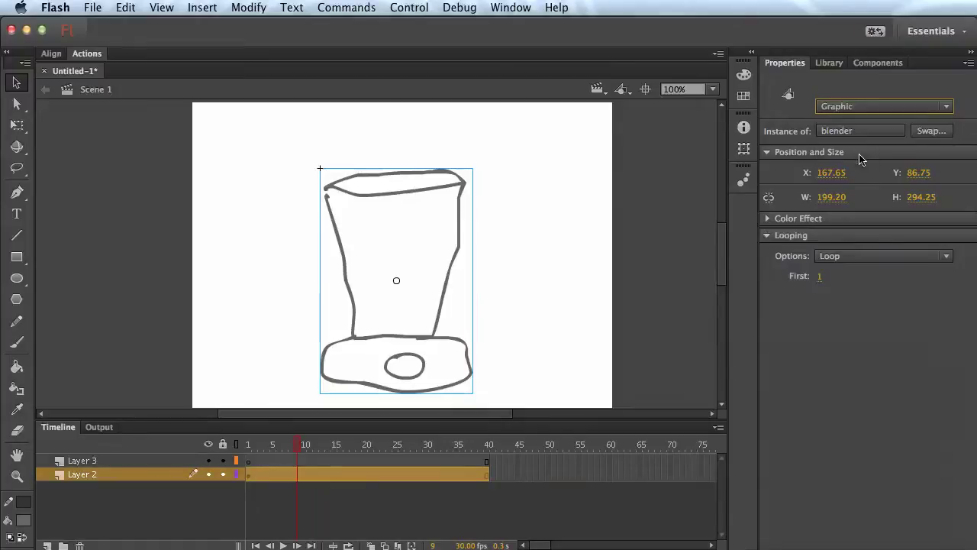
{"action": "left_click", "coordinate": [627, 242]}
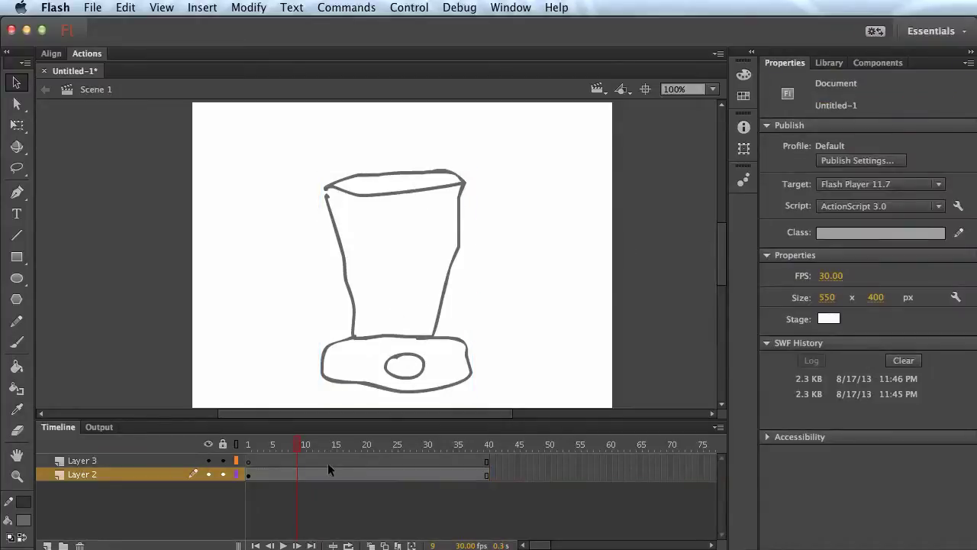
Insert keyframes on Layer 2 at frames 10, 20 and 30 for the blender symbol.
{"action": "right_click", "coordinate": [305, 474]}
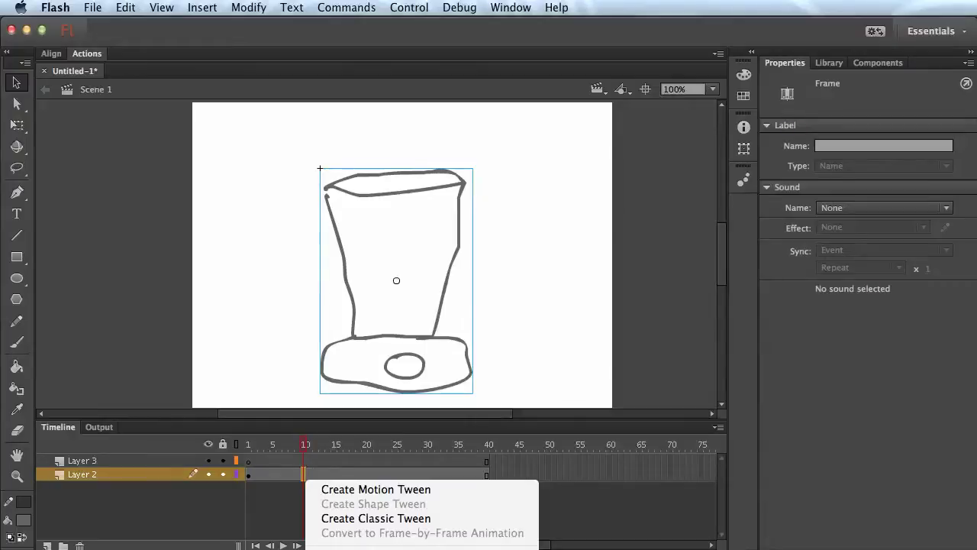
{"action": "key", "text": "F6"}
{"action": "right_click", "coordinate": [364, 473]}
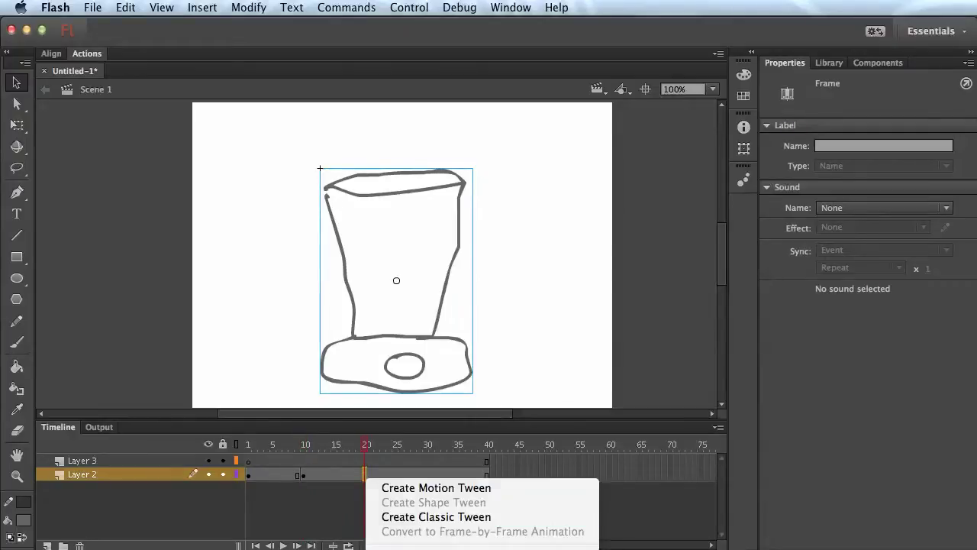
{"action": "key", "text": "F6"}
{"action": "key", "text": "ctrl+z"}
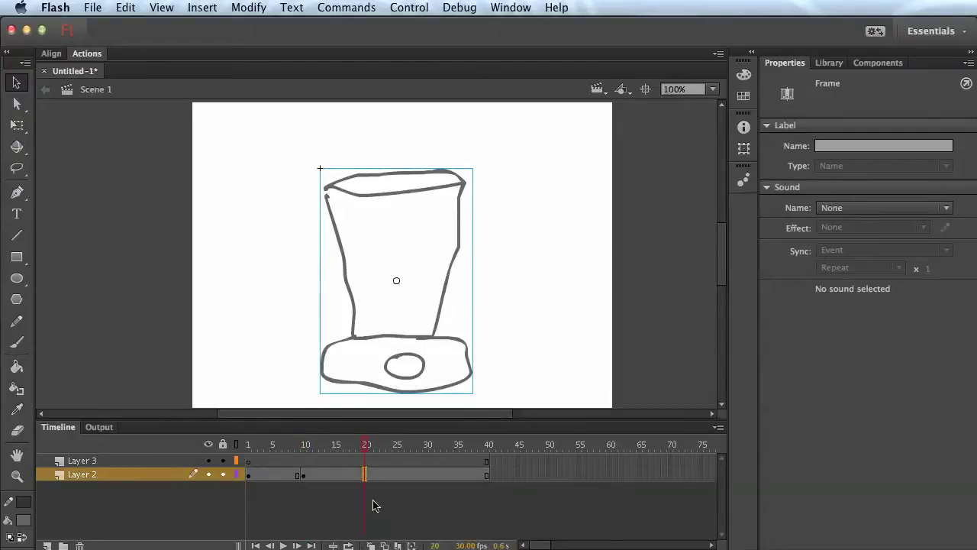
{"action": "right_click", "coordinate": [366, 473]}
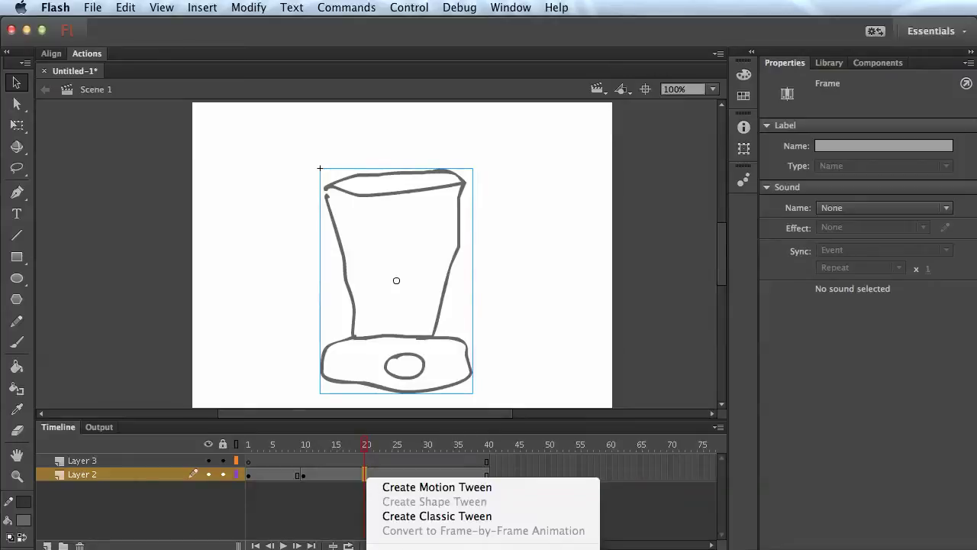
{"action": "left_click", "coordinate": [446, 487]}
{"action": "right_click", "coordinate": [425, 474]}
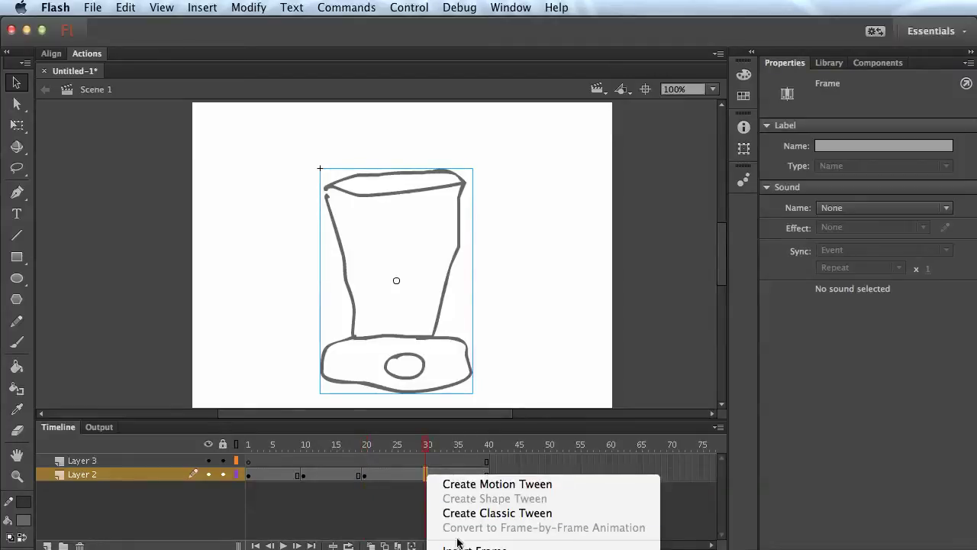
{"action": "left_click", "coordinate": [431, 543]}
Rotate the blender symbol slightly clockwise at frame 10 and counterclockwise at frame 20, leaving frame 30 upright.
{"action": "left_click", "coordinate": [303, 474]}
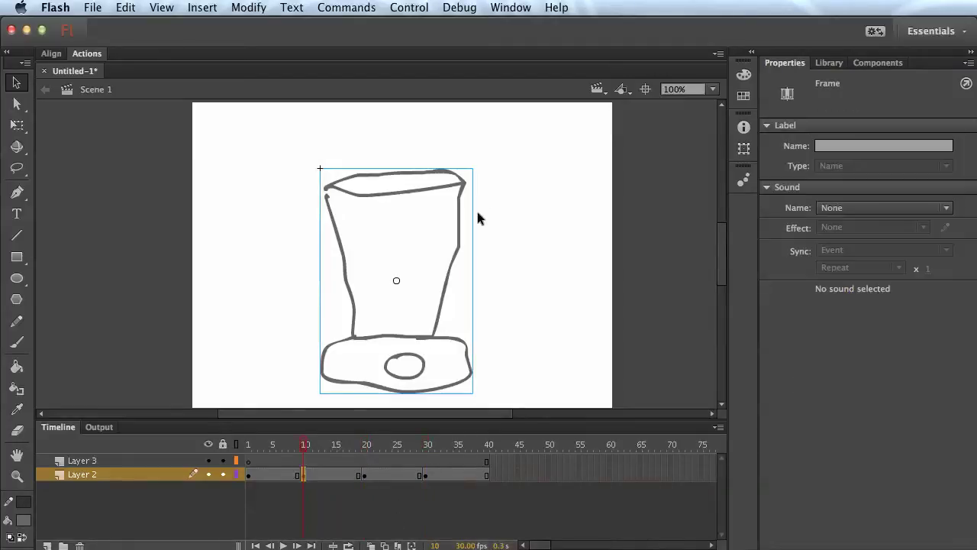
{"action": "key", "text": "q"}
{"action": "left_click_drag", "start_coordinate": [484, 163], "coordinate": [501, 177]}
{"action": "left_click", "coordinate": [365, 470]}
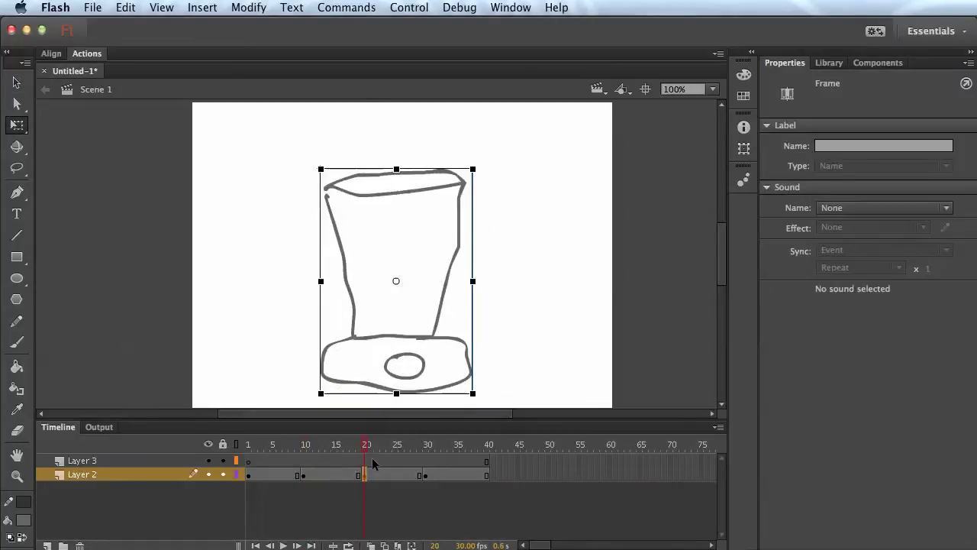
{"action": "left_click_drag", "start_coordinate": [482, 166], "coordinate": [459, 147]}
{"action": "left_click", "coordinate": [428, 475]}
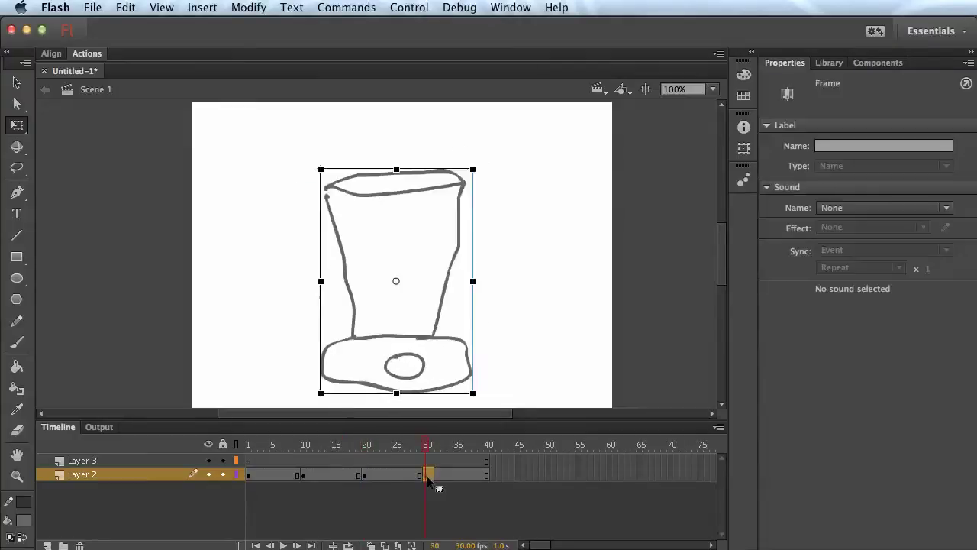
Create a classic tween on Layer 2 between frames 1 and 10 and scrub through it.
{"action": "right_click", "coordinate": [278, 474]}
{"action": "left_click", "coordinate": [311, 514]}
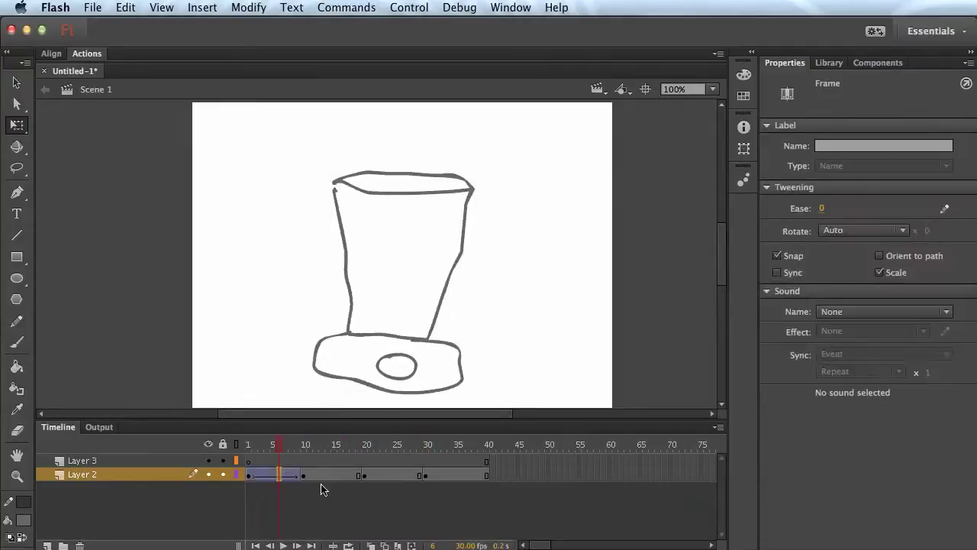
{"action": "right_click", "coordinate": [328, 475]}
{"action": "left_click", "coordinate": [324, 446]}
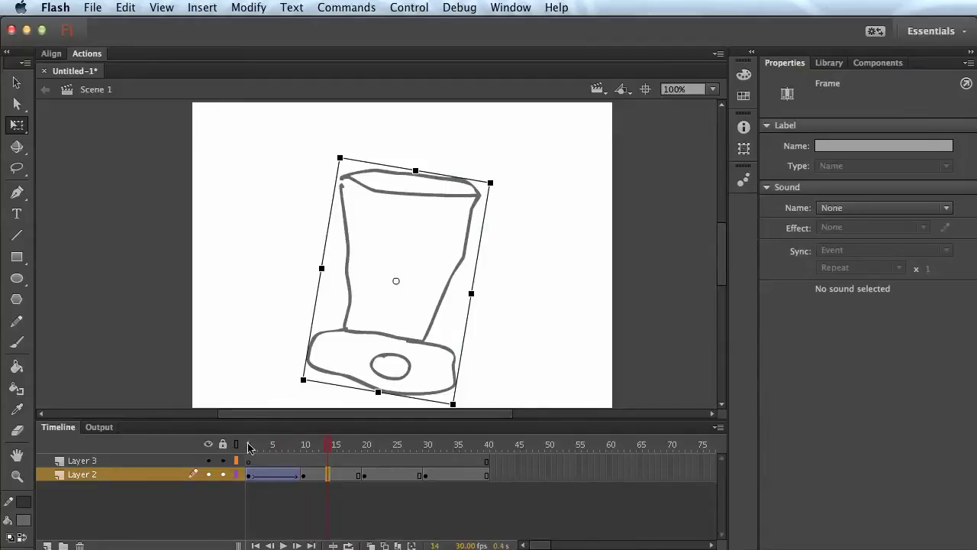
{"action": "left_click", "coordinate": [252, 447]}
{"action": "left_click_drag", "start_coordinate": [252, 449], "coordinate": [277, 459]}
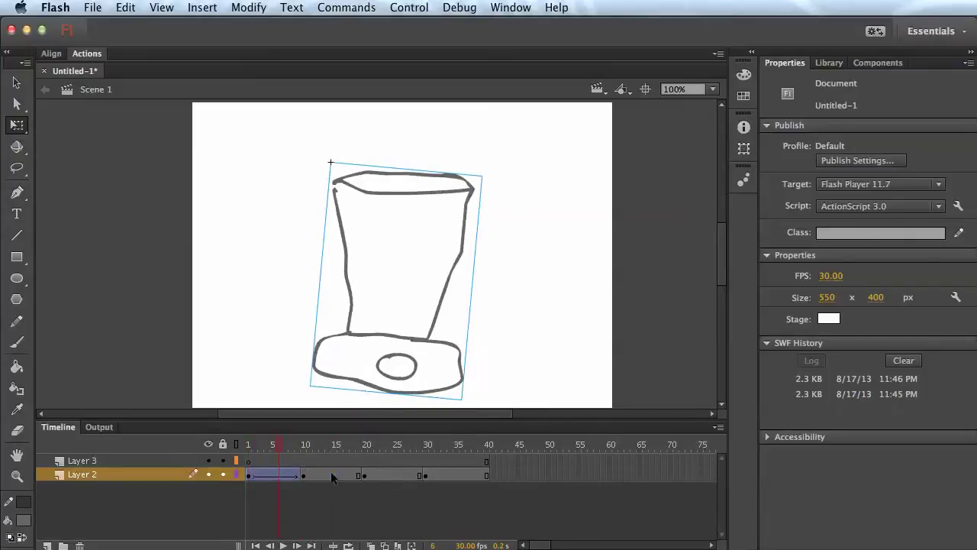
Create classic tweens on Layer 2 between frames 10 and 20 and between frames 20 and 30.
{"action": "right_click", "coordinate": [334, 474]}
{"action": "left_click", "coordinate": [384, 515]}
{"action": "right_click", "coordinate": [394, 474]}
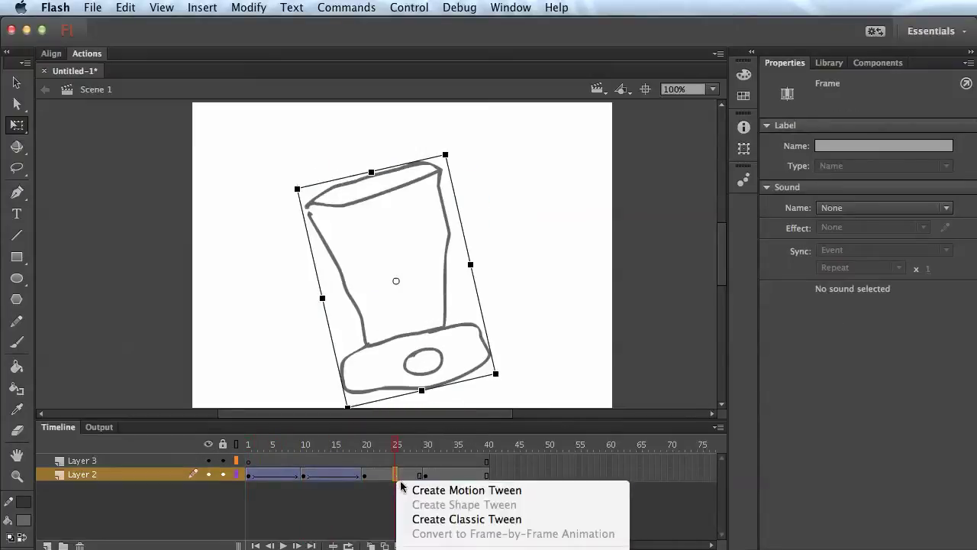
{"action": "left_click", "coordinate": [424, 521]}
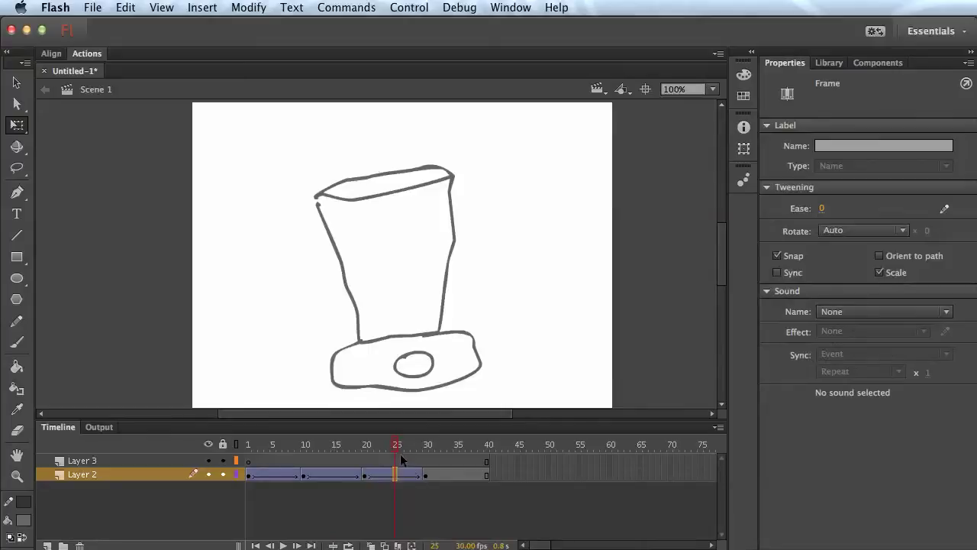
Preview the rocking blender by scrubbing back to frame 1, testing the movie and playing it on the timeline.
{"action": "mouse_move", "coordinate": [397, 449]}
{"action": "left_mouse_down"}
{"action": "mouse_move", "coordinate": [467, 455]}
{"action": "mouse_move", "coordinate": [252, 450]}
{"action": "mouse_move", "coordinate": [492, 461]}
{"action": "mouse_move", "coordinate": [225, 456]}
{"action": "left_mouse_up"}
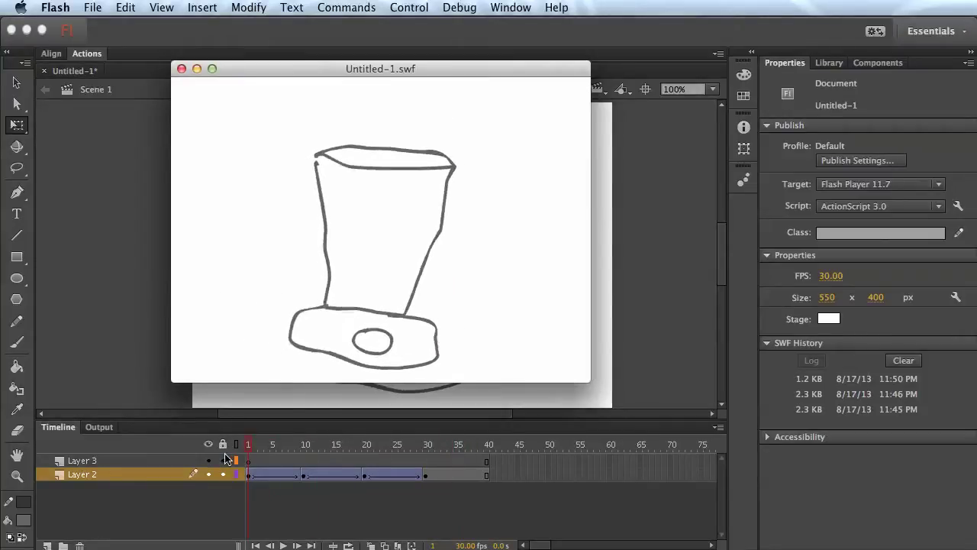
{"action": "left_click", "coordinate": [181, 68]}
{"action": "key", "text": "Return"}
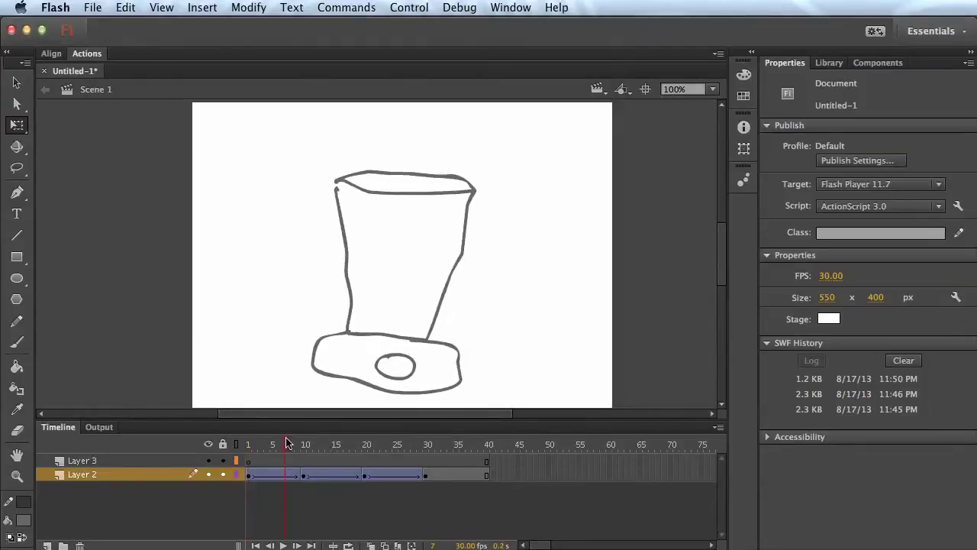
{"action": "left_click", "coordinate": [249, 447]}
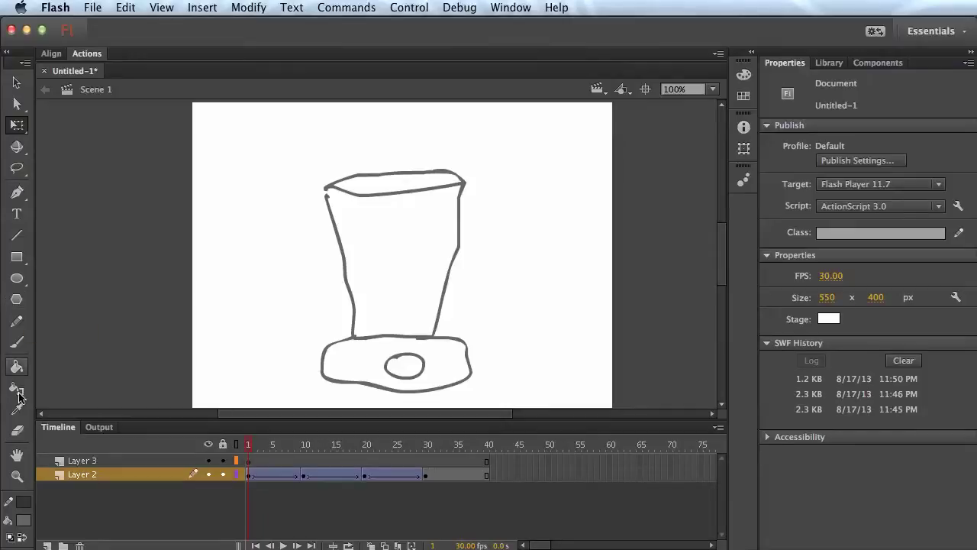
Undo the classic tweens and the added keyframes on Layer 2.
{"action": "left_click", "coordinate": [29, 520]}
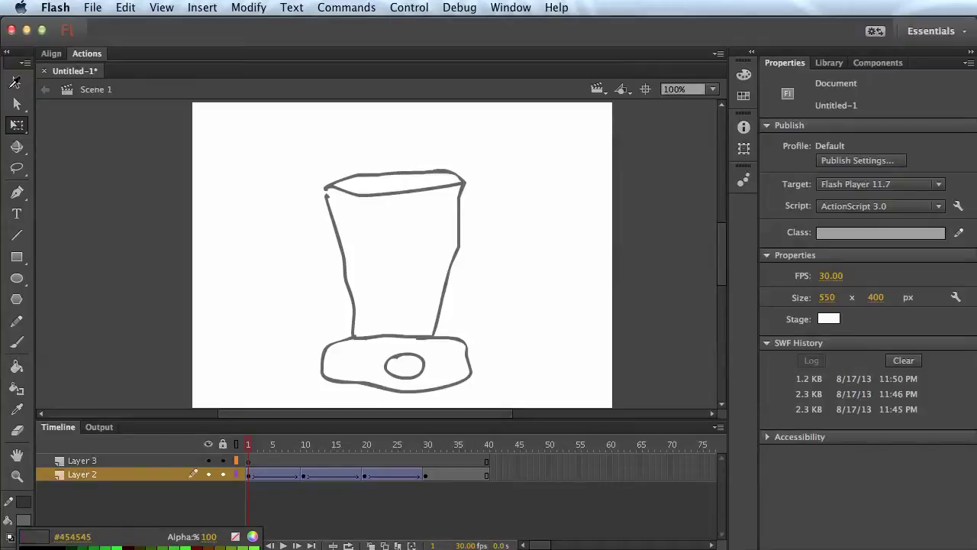
{"action": "left_click", "coordinate": [14, 84]}
{"action": "left_click", "coordinate": [16, 81]}
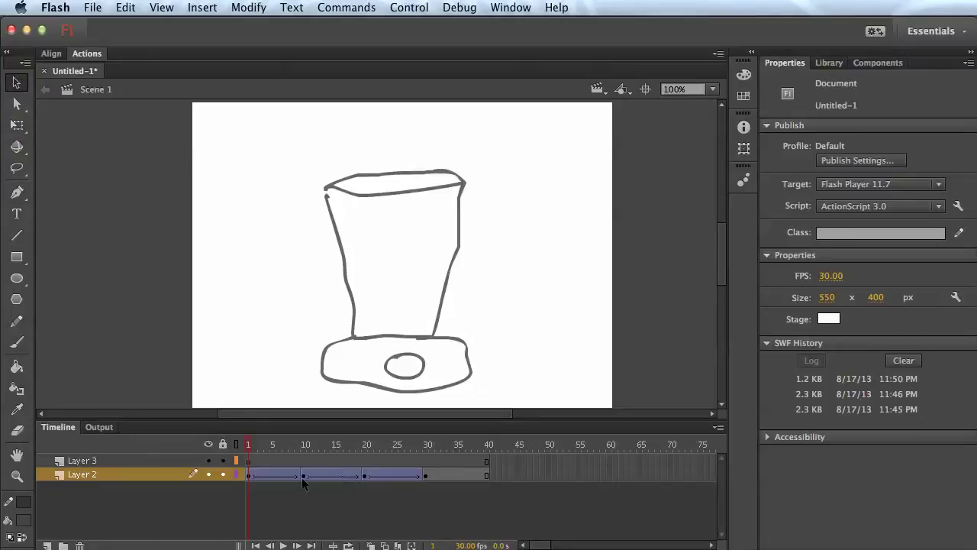
{"action": "left_click", "coordinate": [261, 479]}
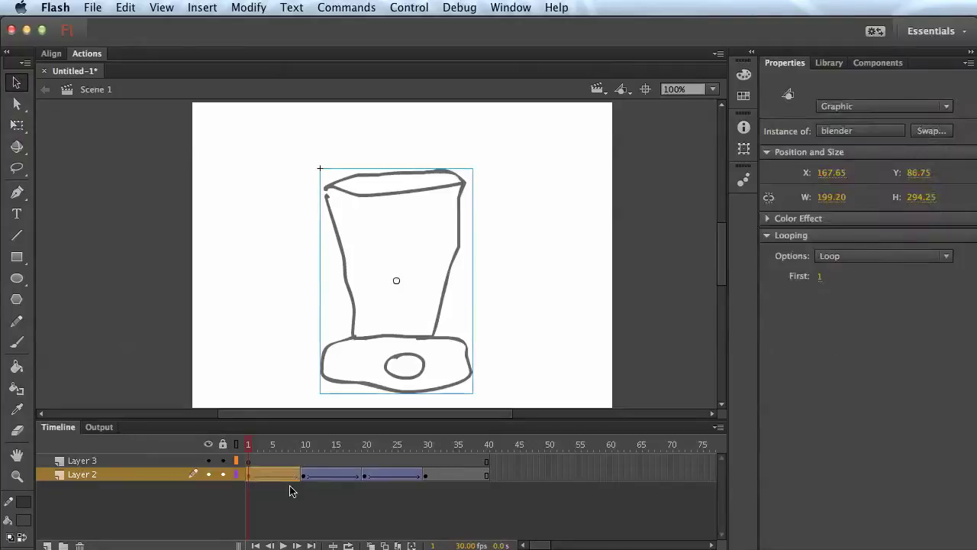
{"action": "key", "text": "Return"}
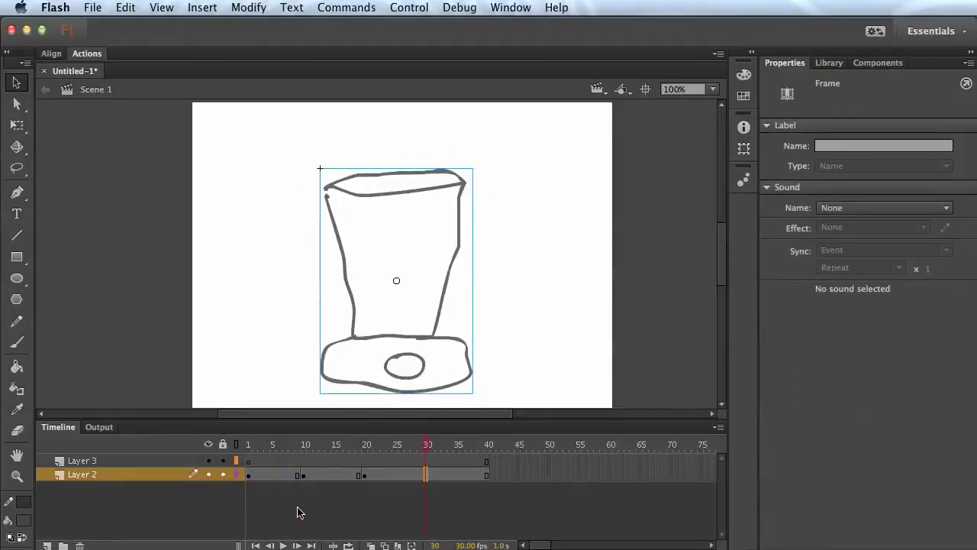
On Layer 3, paint wavy liquid inside the lower half of the blender jar using the Brush Tool and blue fill #0033CC.
{"action": "left_click", "coordinate": [114, 462]}
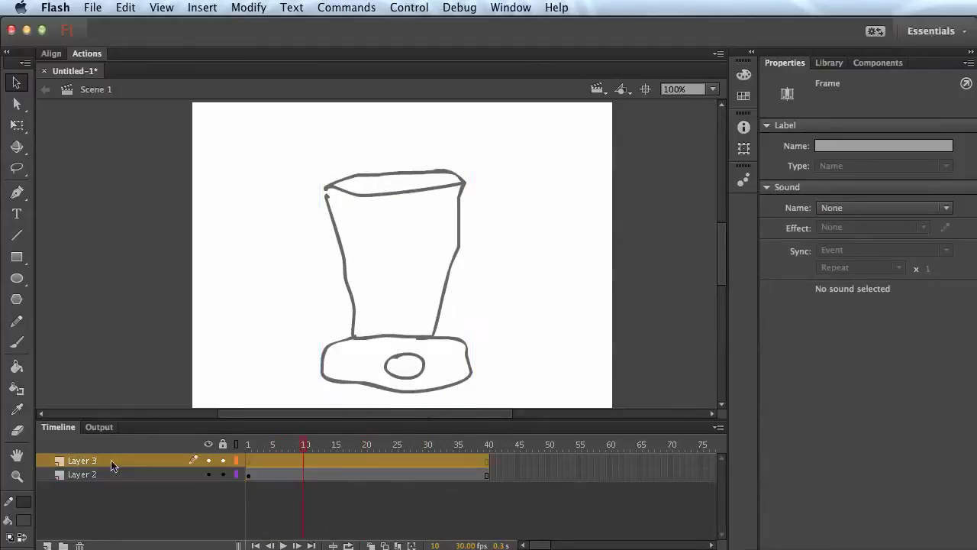
{"action": "left_click", "coordinate": [22, 521]}
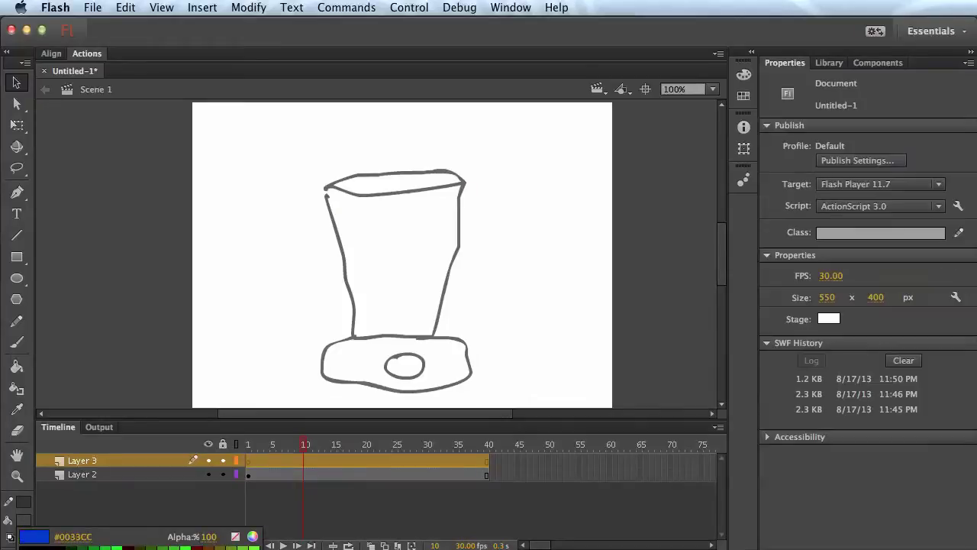
{"action": "key", "text": "Return"}
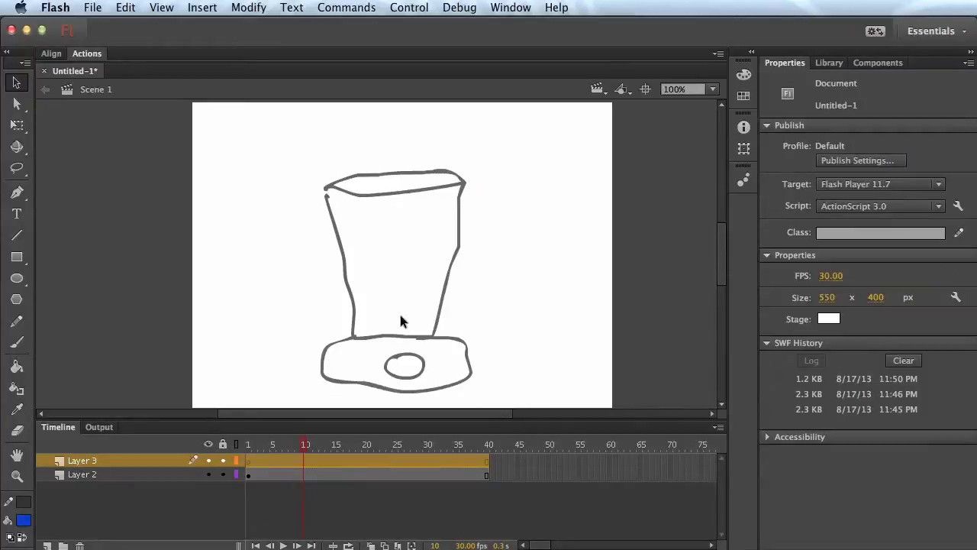
{"action": "left_click", "coordinate": [16, 341]}
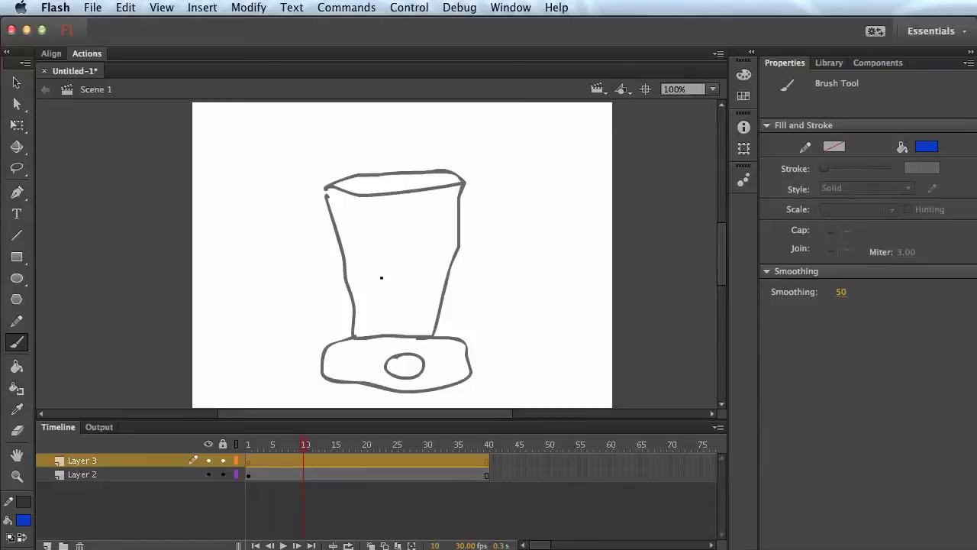
{"action": "left_click_drag", "start_coordinate": [385, 272], "coordinate": [380, 291]}
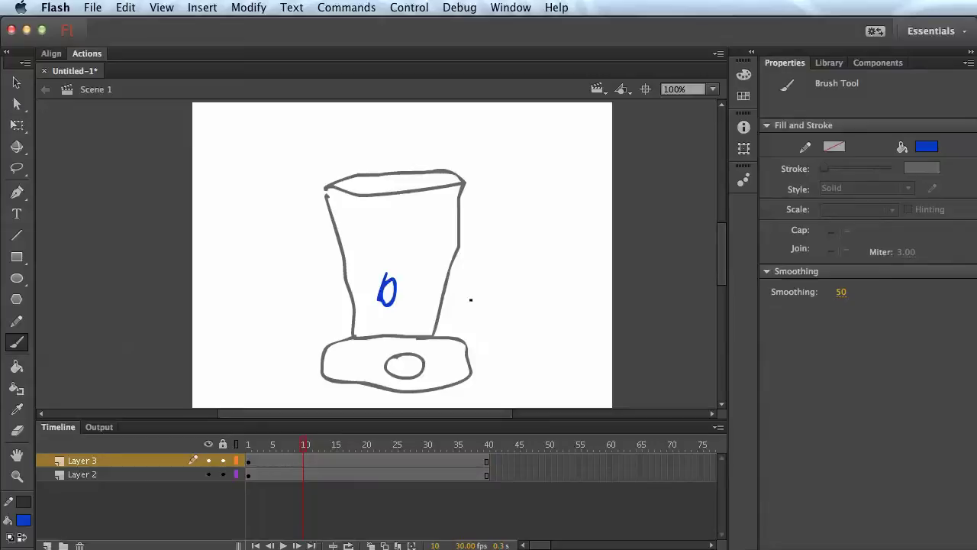
{"action": "key", "text": "super+z"}
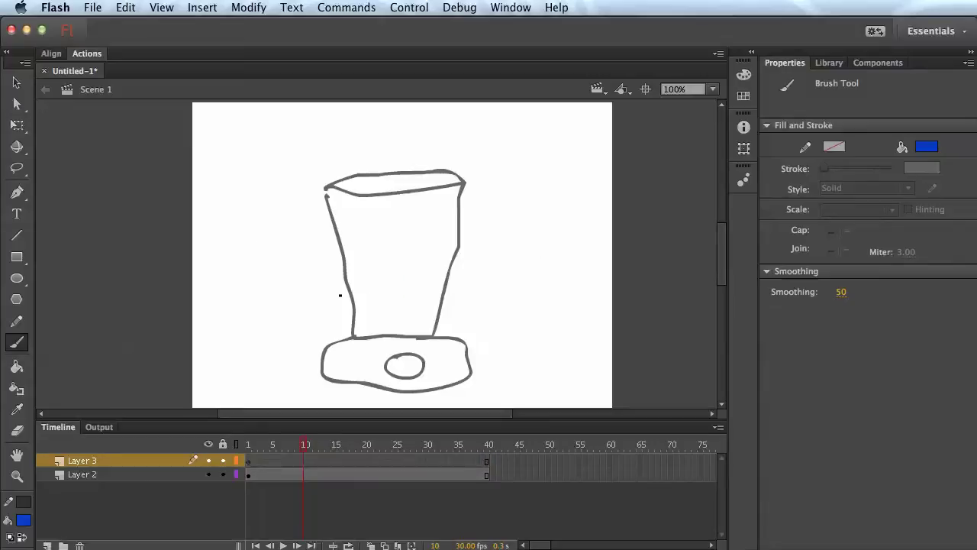
{"action": "mouse_move", "coordinate": [348, 264]}
{"action": "left_mouse_down"}
{"action": "mouse_move", "coordinate": [445, 258]}
{"action": "mouse_move", "coordinate": [441, 308]}
{"action": "mouse_move", "coordinate": [401, 334]}
{"action": "mouse_move", "coordinate": [355, 336]}
{"action": "mouse_move", "coordinate": [347, 277]}
{"action": "mouse_move", "coordinate": [358, 253]}
{"action": "mouse_move", "coordinate": [426, 254]}
{"action": "mouse_move", "coordinate": [444, 283]}
{"action": "mouse_move", "coordinate": [432, 336]}
{"action": "mouse_move", "coordinate": [352, 328]}
{"action": "mouse_move", "coordinate": [345, 280]}
{"action": "mouse_move", "coordinate": [368, 283]}
{"action": "mouse_move", "coordinate": [382, 328]}
{"action": "mouse_move", "coordinate": [426, 275]}
{"action": "mouse_move", "coordinate": [374, 284]}
{"action": "mouse_move", "coordinate": [391, 304]}
{"action": "mouse_move", "coordinate": [441, 313]}
{"action": "left_mouse_up"}
{"action": "key", "text": "super+z"}
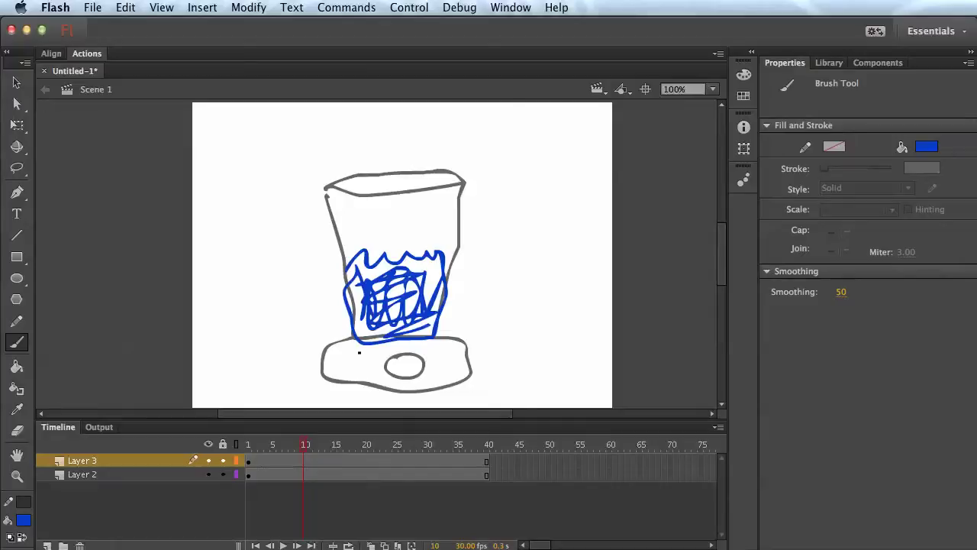
Insert a blank keyframe at frame 5 of Layer 3 and paint a differently shaped blue liquid in the jar.
{"action": "scroll", "coordinate": [359, 352], "scroll_direction": "left", "scroll_amount": 10}
{"action": "left_click_drag", "start_coordinate": [329, 416], "coordinate": [537, 416]}
{"action": "left_click", "coordinate": [270, 458]}
{"action": "left_click", "coordinate": [270, 459]}
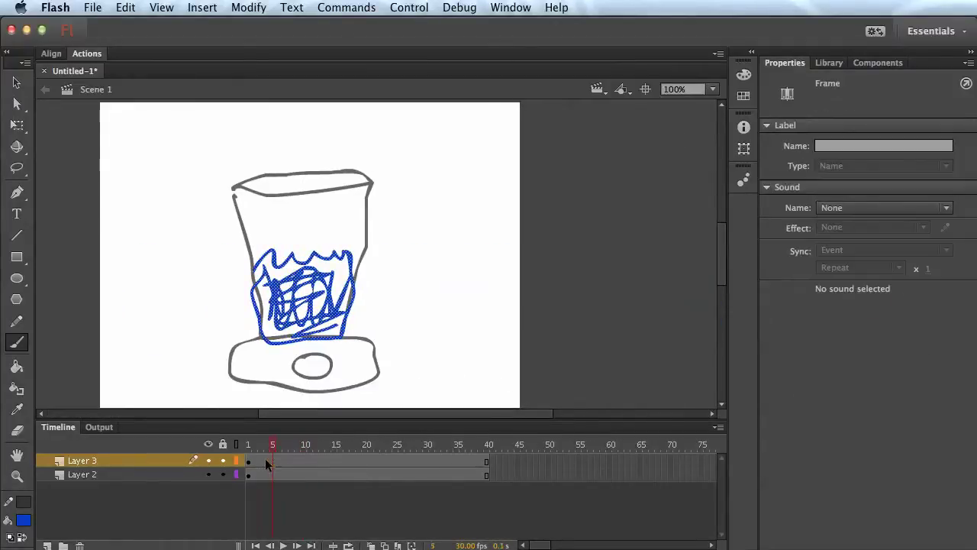
{"action": "right_click", "coordinate": [273, 458]}
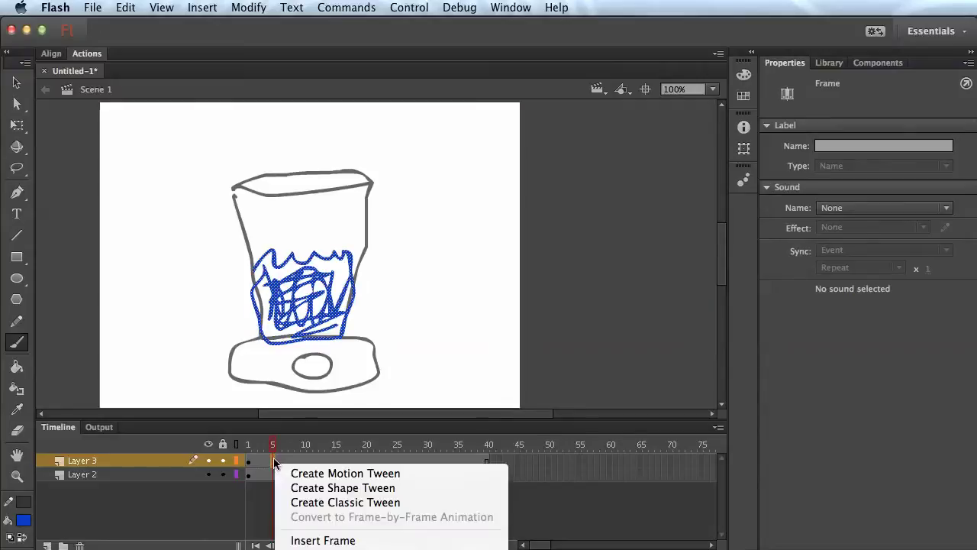
{"action": "key", "text": "Escape"}
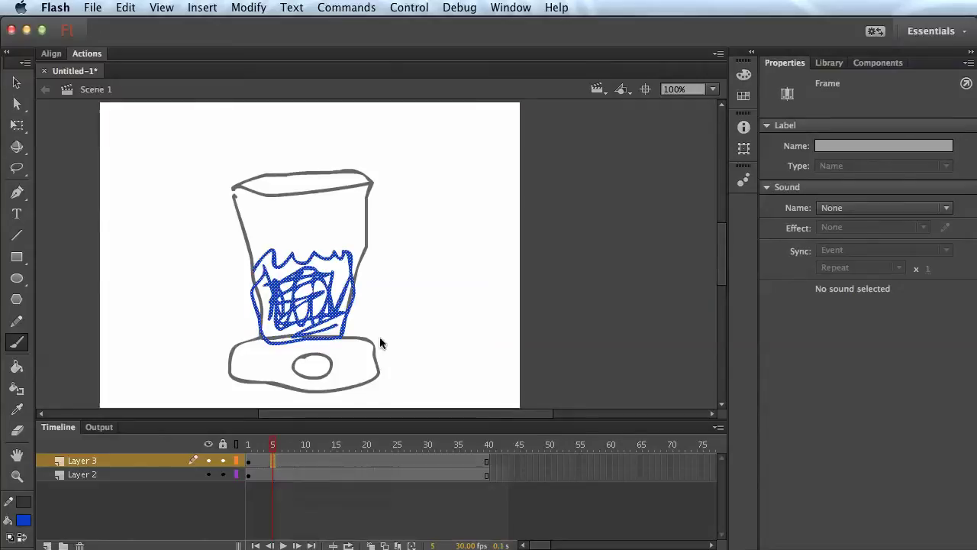
{"action": "key", "text": "F7"}
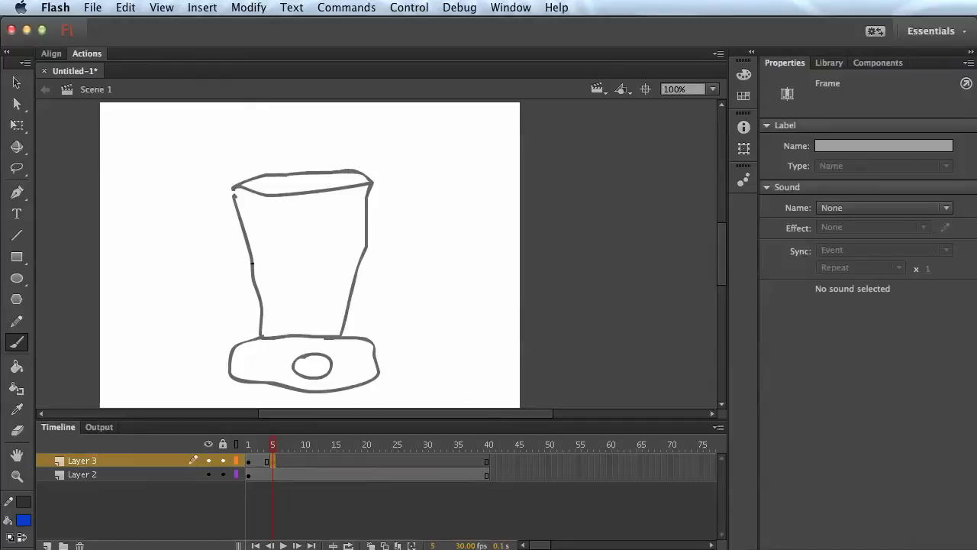
{"action": "mouse_move", "coordinate": [256, 267]}
{"action": "left_mouse_down"}
{"action": "mouse_move", "coordinate": [353, 258]}
{"action": "mouse_move", "coordinate": [341, 332]}
{"action": "mouse_move", "coordinate": [264, 341]}
{"action": "mouse_move", "coordinate": [261, 277]}
{"action": "mouse_move", "coordinate": [279, 279]}
{"action": "mouse_move", "coordinate": [285, 300]}
{"action": "mouse_move", "coordinate": [323, 312]}
{"action": "mouse_move", "coordinate": [332, 292]}
{"action": "mouse_move", "coordinate": [294, 302]}
{"action": "mouse_move", "coordinate": [300, 327]}
{"action": "mouse_move", "coordinate": [345, 284]}
{"action": "left_mouse_up"}
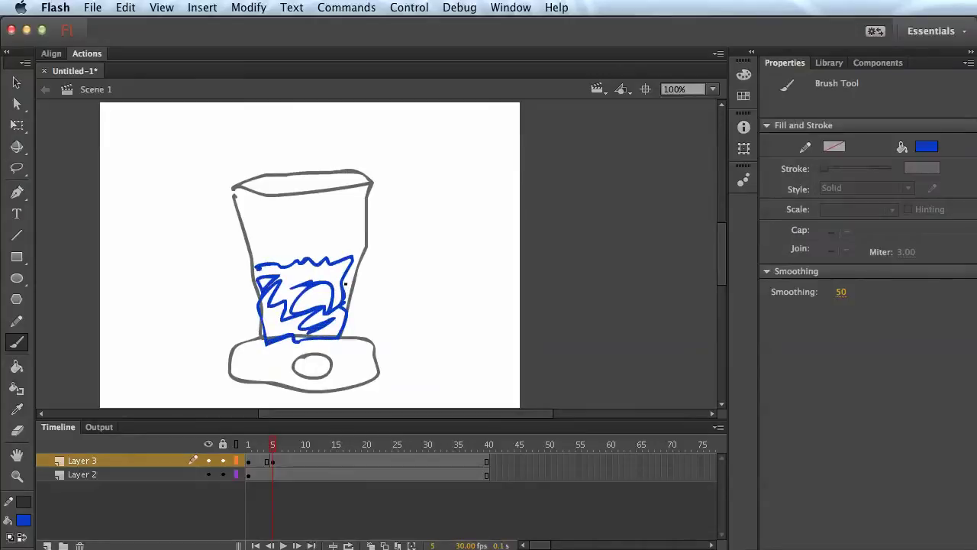
Compare the two liquid drawings and duplicate the Layer 3 keyframes at frames 1 and 5 to frames 10 and 15.
{"action": "left_click", "coordinate": [262, 449]}
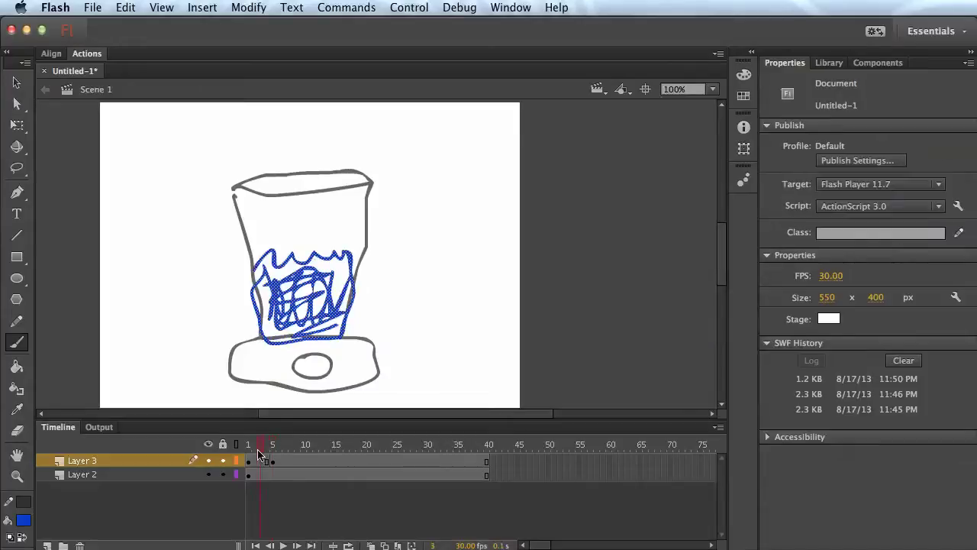
{"action": "left_click_drag", "start_coordinate": [273, 455], "coordinate": [249, 464]}
{"action": "left_click", "coordinate": [248, 462]}
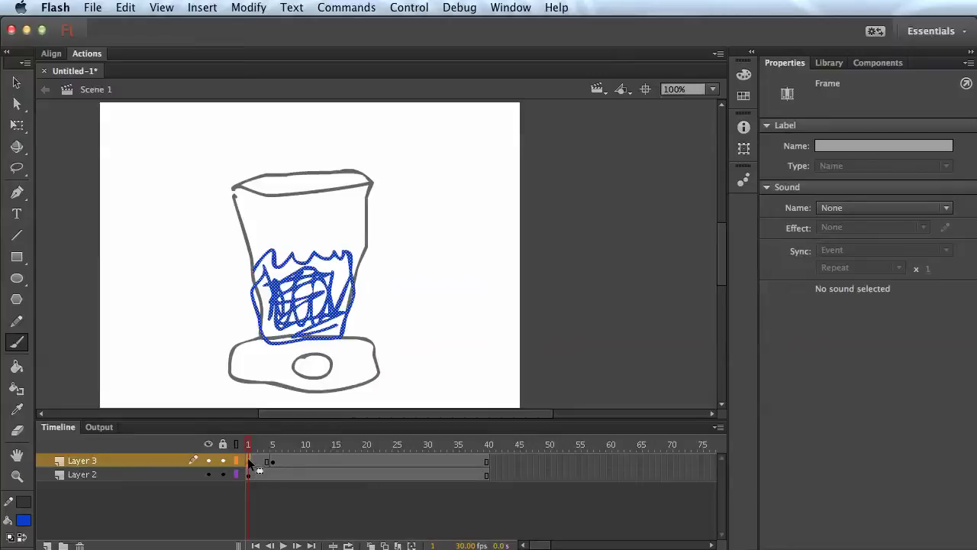
{"action": "left_click", "coordinate": [273, 462]}
{"action": "left_click", "coordinate": [248, 466]}
{"action": "left_click", "coordinate": [302, 459]}
{"action": "left_click", "coordinate": [273, 460]}
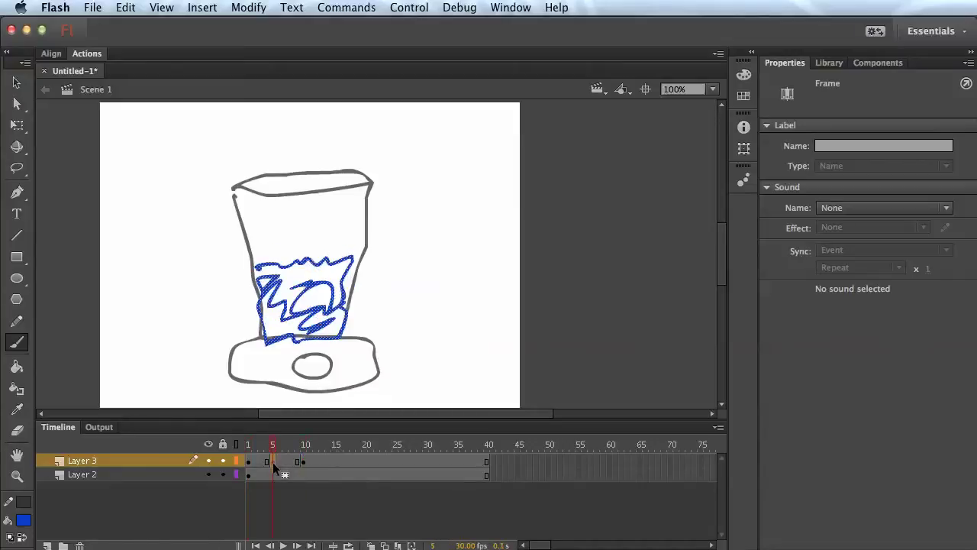
{"action": "left_click_drag", "start_coordinate": [272, 461], "coordinate": [298, 460]}
{"action": "left_click_drag", "start_coordinate": [332, 460], "coordinate": [333, 460]}
Copy the pair of liquid keyframes at frames 1 and 5 to frame 20 and repeat it along the rest of Layer 3.
{"action": "left_click", "coordinate": [273, 461]}
{"action": "left_click", "coordinate": [248, 460]}
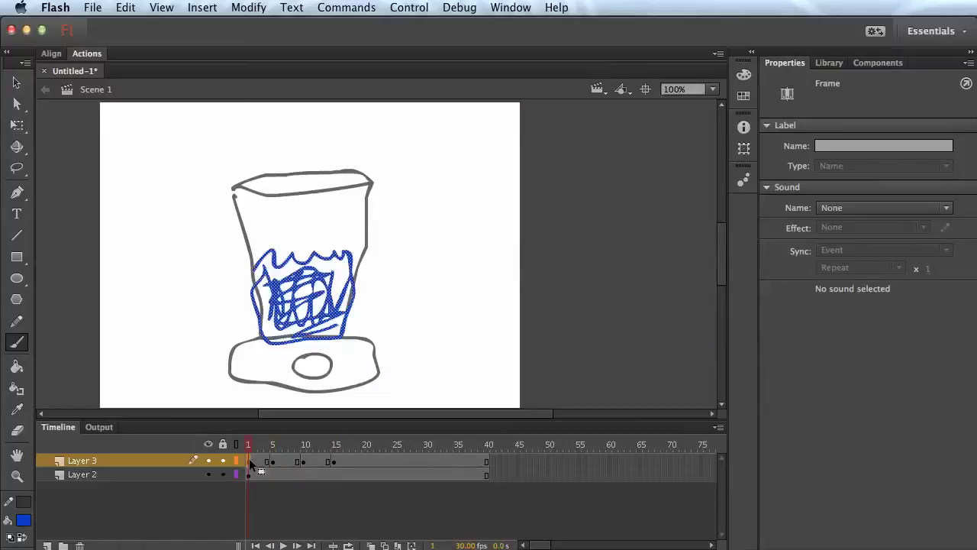
{"action": "left_click", "coordinate": [273, 461]}
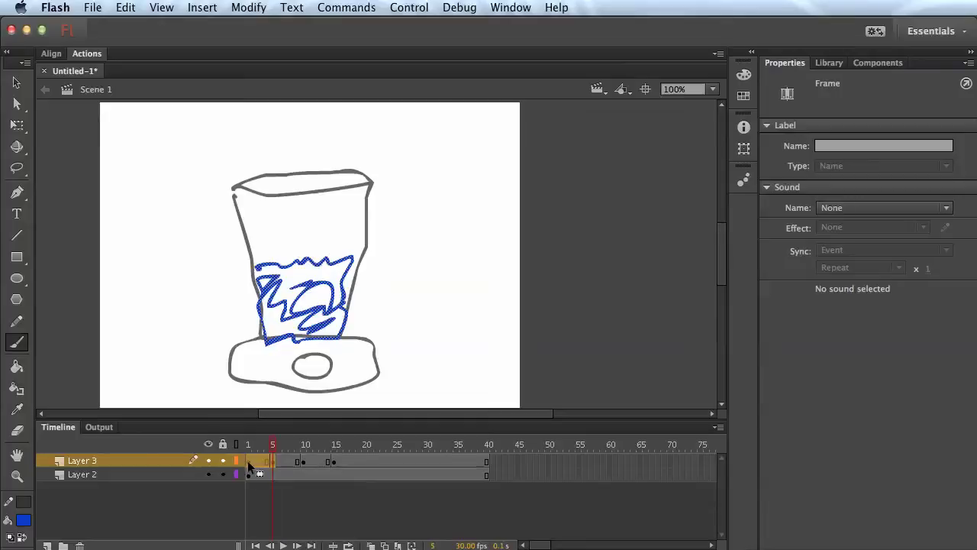
{"action": "left_click_drag", "start_coordinate": [248, 461], "coordinate": [359, 464]}
{"action": "left_click", "coordinate": [364, 462]}
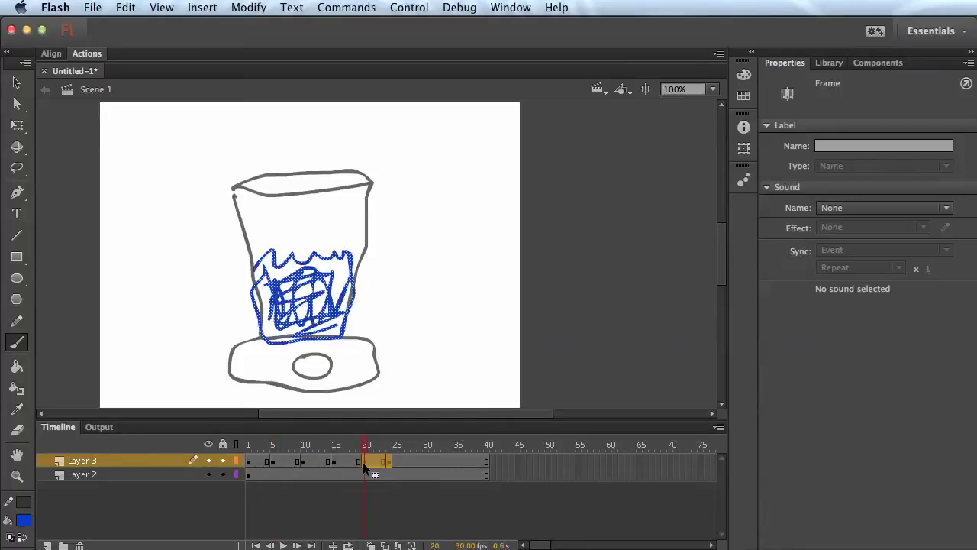
{"action": "left_click_drag", "start_coordinate": [364, 462], "coordinate": [421, 465]}
Scrub the liquid animation back to frame 1, test the movie and close the preview.
{"action": "left_click_drag", "start_coordinate": [461, 443], "coordinate": [223, 454]}
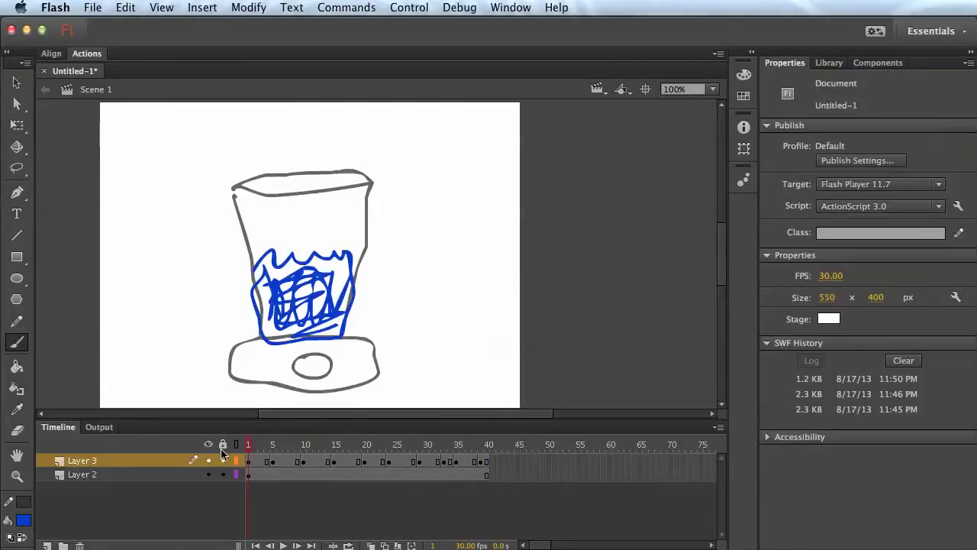
{"action": "key", "text": "super+Return"}
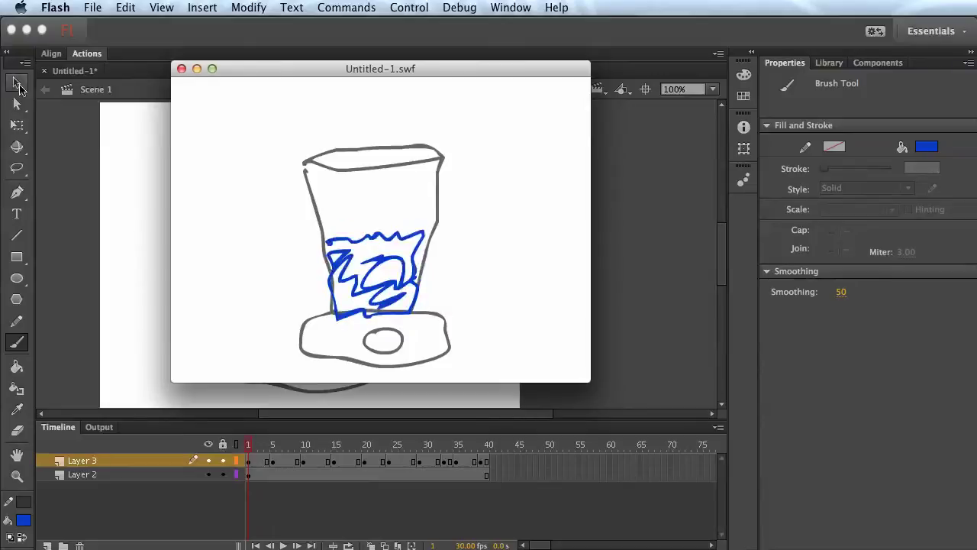
{"action": "left_click", "coordinate": [181, 70]}
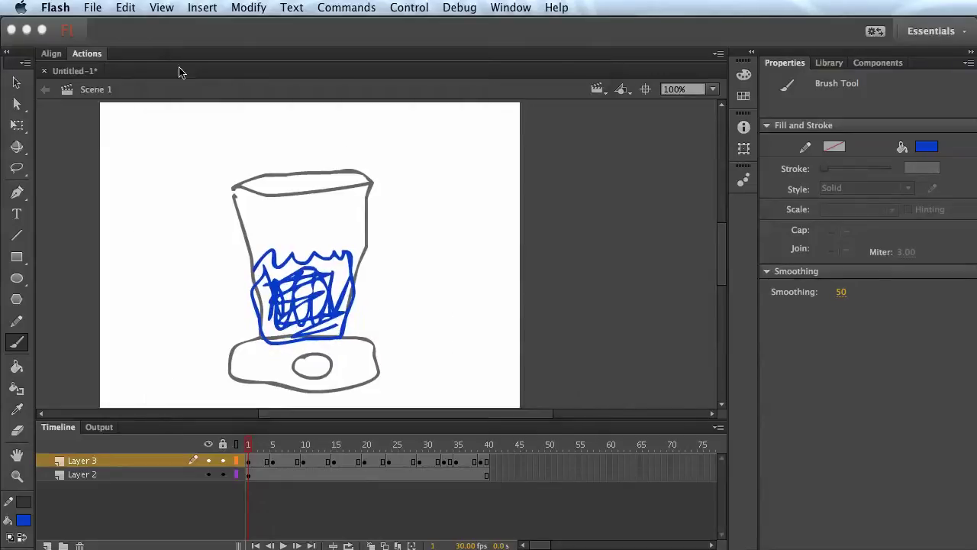
Delete Layer 3 with the liquid drawings, keeping only the blender layer.
{"action": "left_click", "coordinate": [81, 475]}
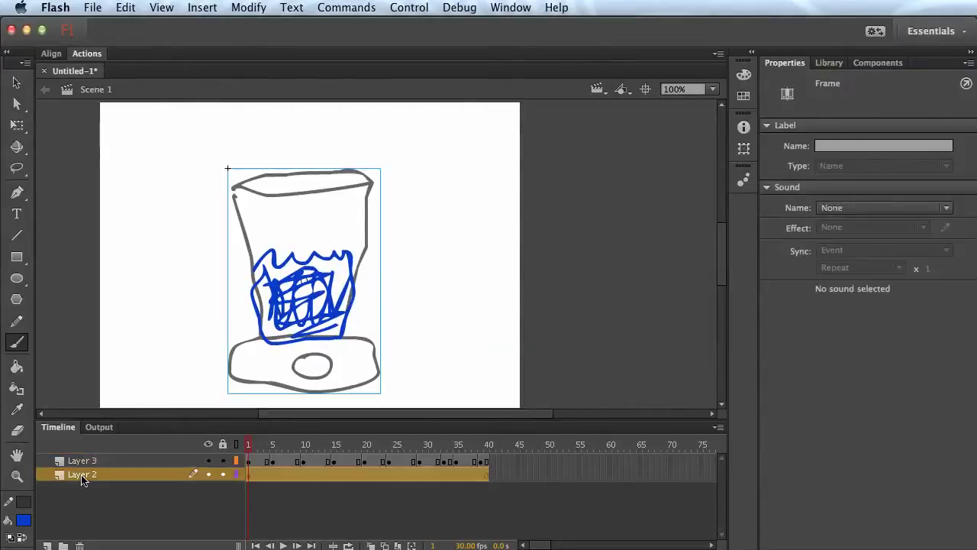
{"action": "left_click", "coordinate": [85, 462]}
{"action": "left_click", "coordinate": [80, 545]}
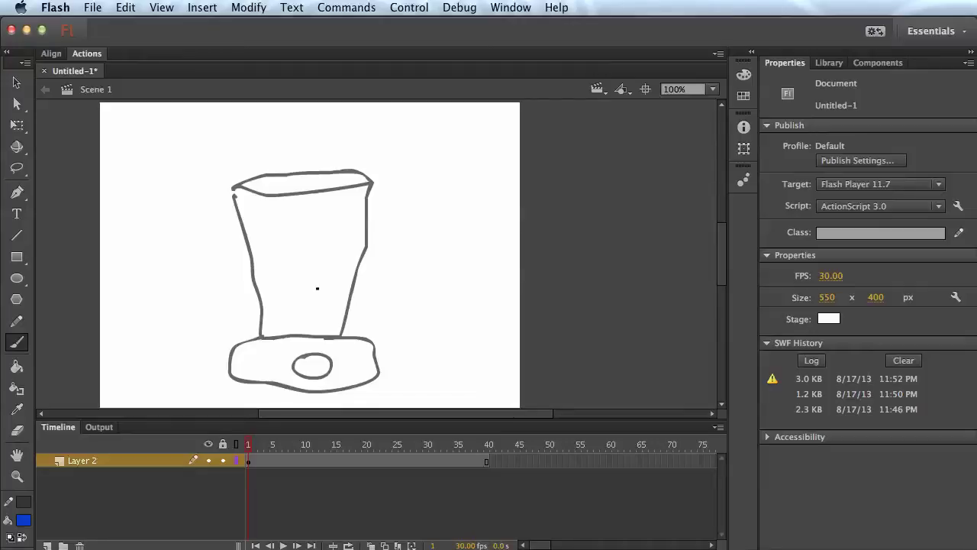
Open the blender symbol on the stage to inspect its internal timeline and return to Scene 1.
{"action": "key", "text": "v"}
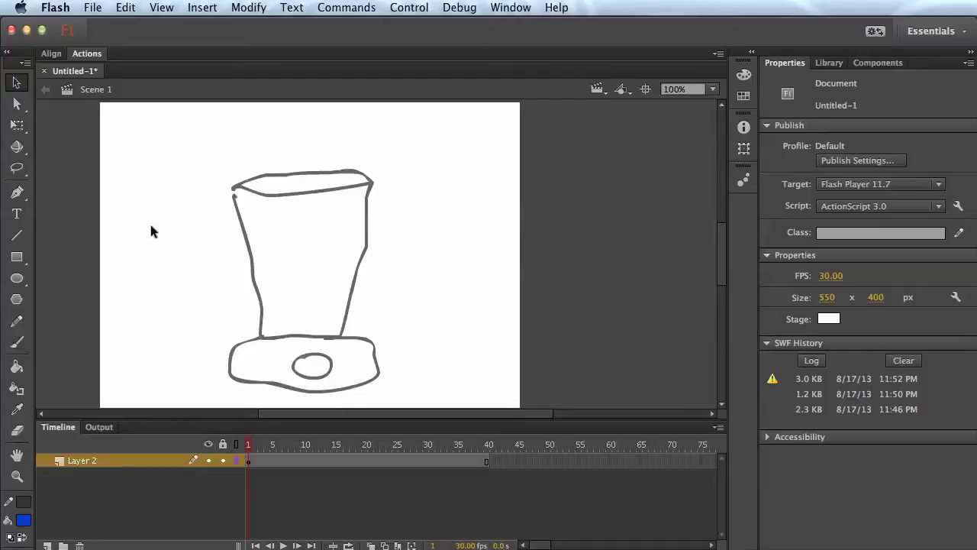
{"action": "left_click", "coordinate": [273, 193]}
{"action": "double_click", "coordinate": [272, 194]}
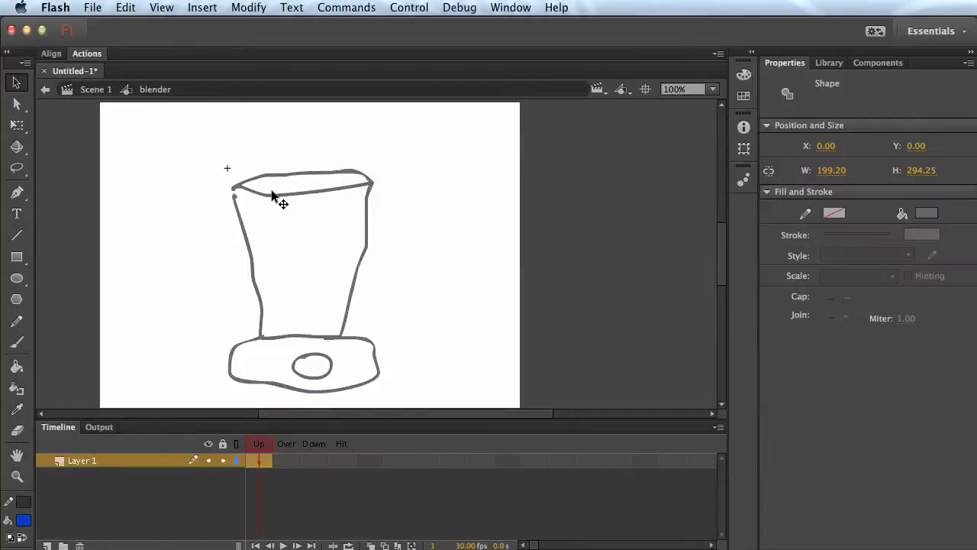
{"action": "left_click", "coordinate": [78, 91]}
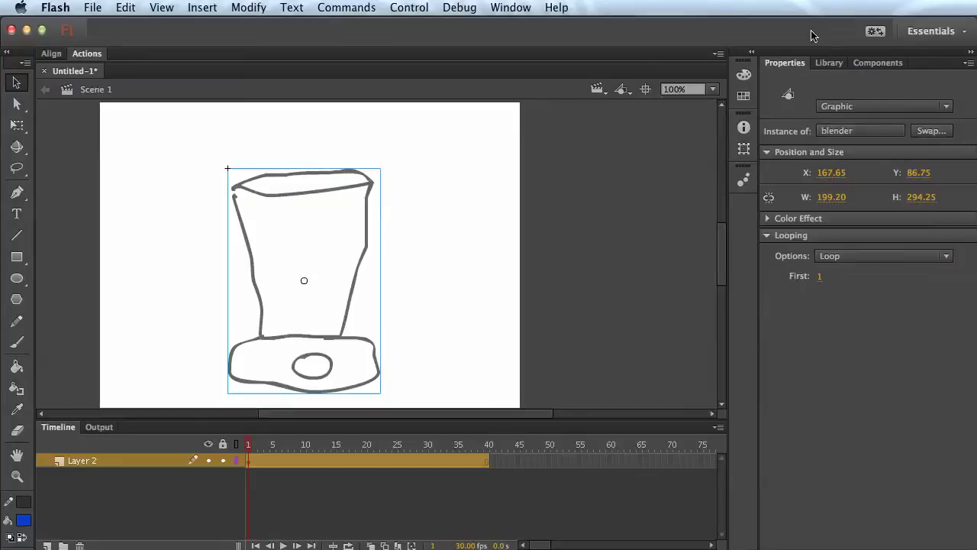
Change the type of the blender symbol in the library to Graphic.
{"action": "left_click", "coordinate": [829, 63]}
{"action": "right_click", "coordinate": [804, 241]}
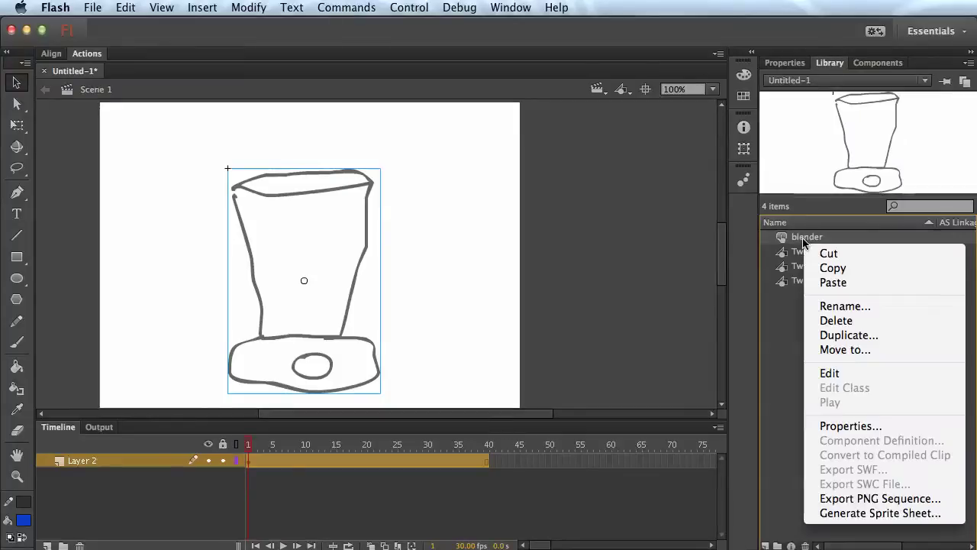
{"action": "left_click", "coordinate": [861, 434]}
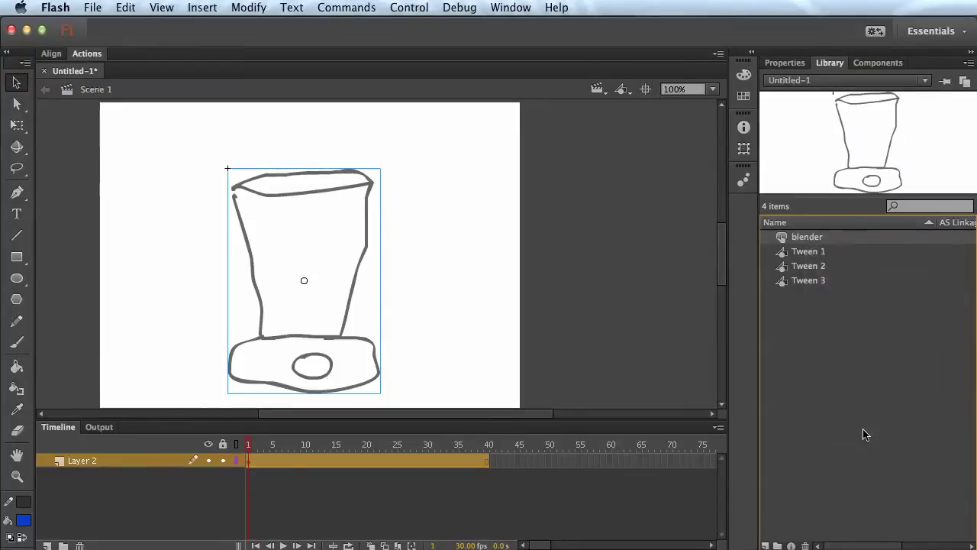
{"action": "right_click", "coordinate": [803, 269]}
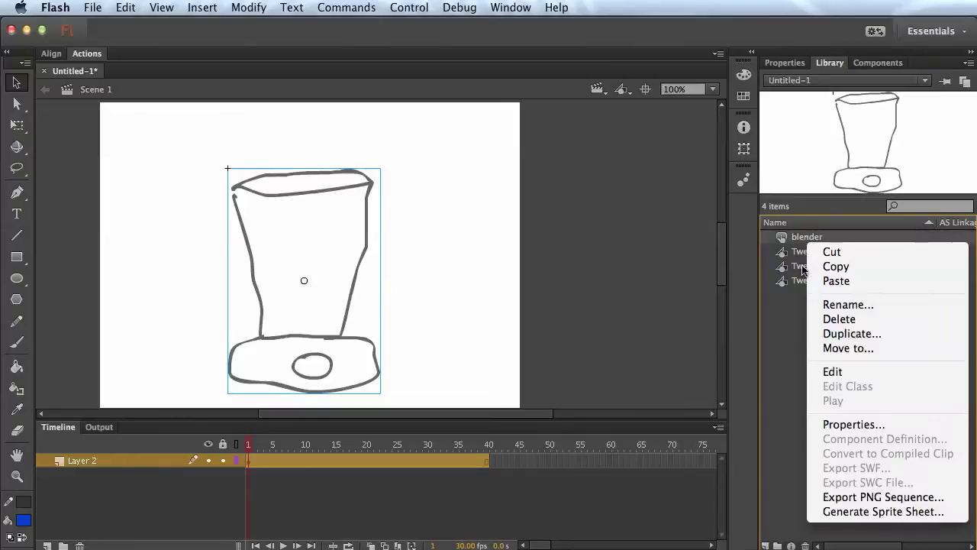
{"action": "left_click", "coordinate": [855, 424]}
{"action": "left_click", "coordinate": [698, 422]}
{"action": "left_click", "coordinate": [696, 469]}
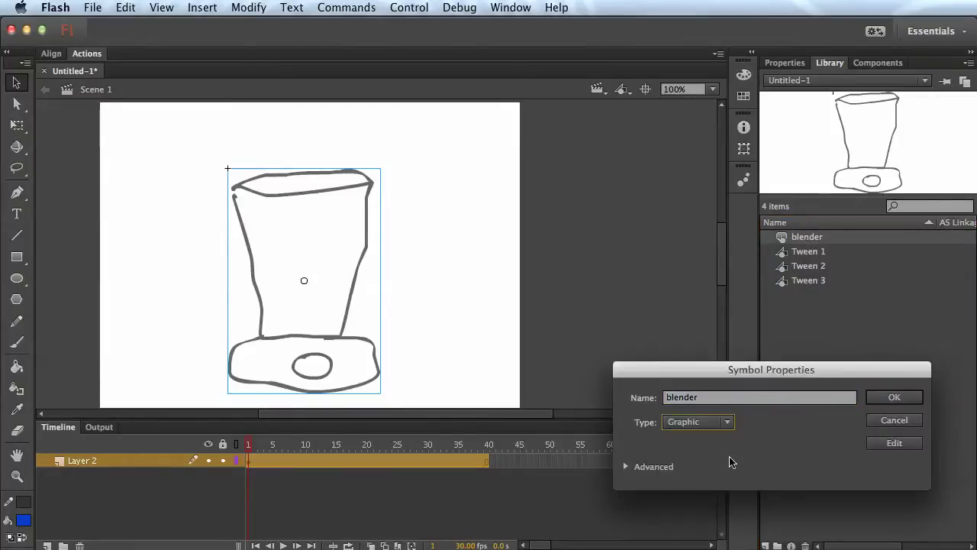
{"action": "left_click", "coordinate": [883, 397]}
Look inside the blender graphic on the stage, go back to Scene 1 and check the instance there.
{"action": "left_click", "coordinate": [236, 279]}
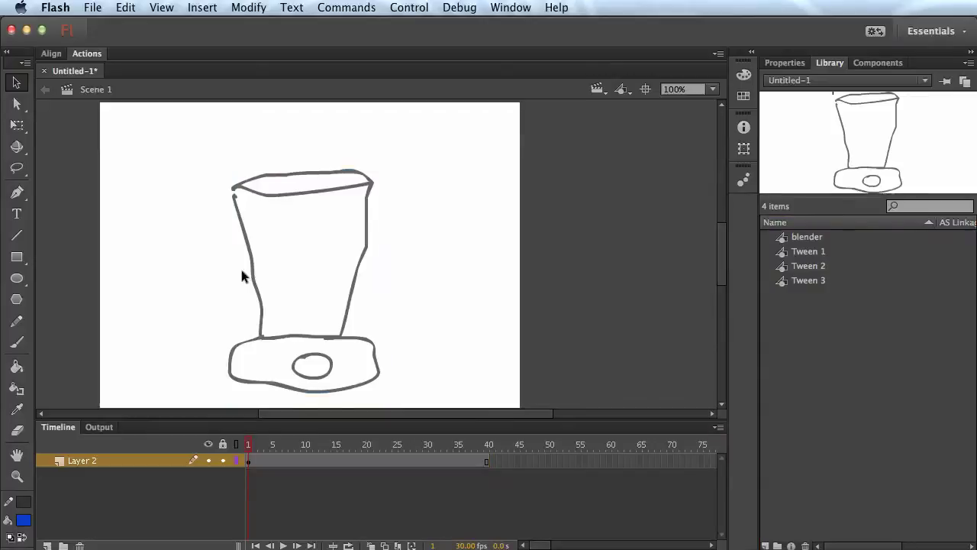
{"action": "double_click", "coordinate": [249, 259]}
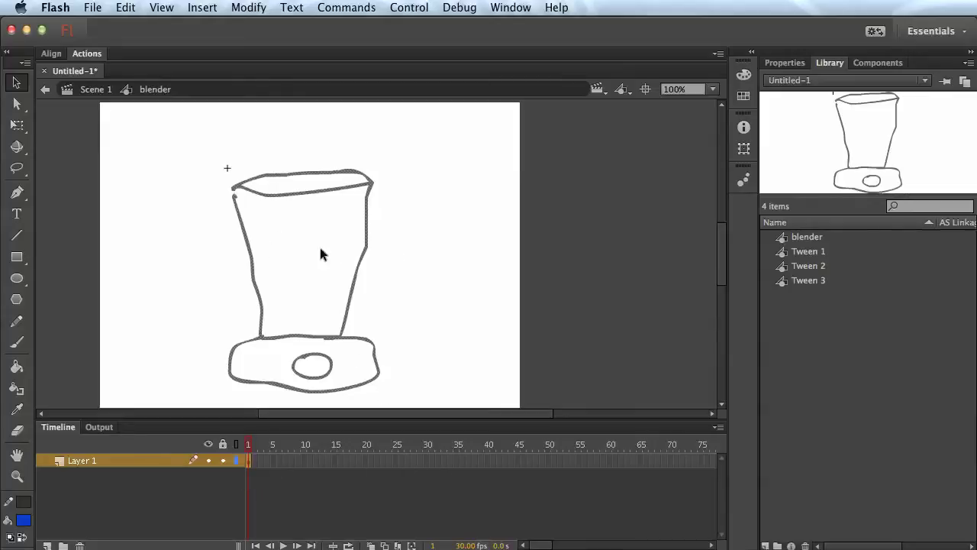
{"action": "left_click", "coordinate": [91, 89]}
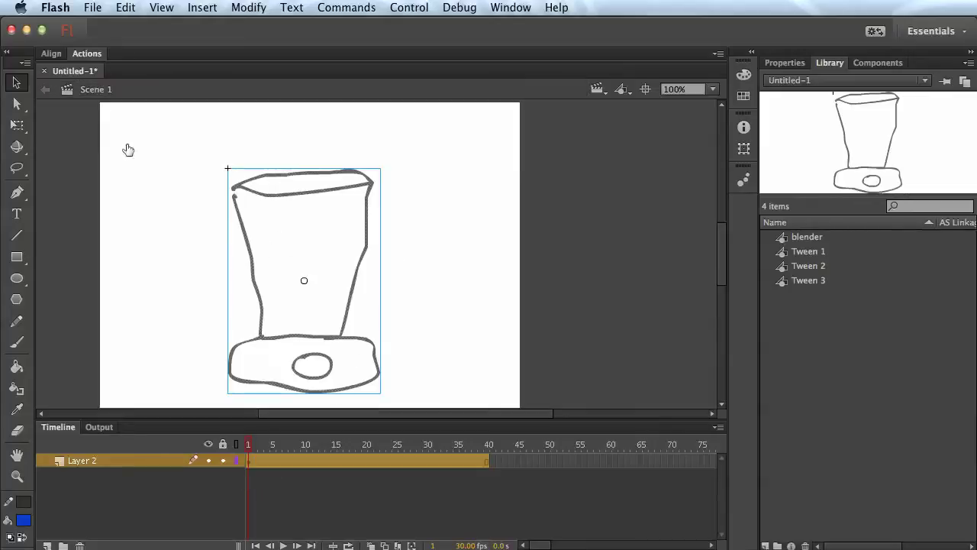
{"action": "left_click", "coordinate": [271, 516]}
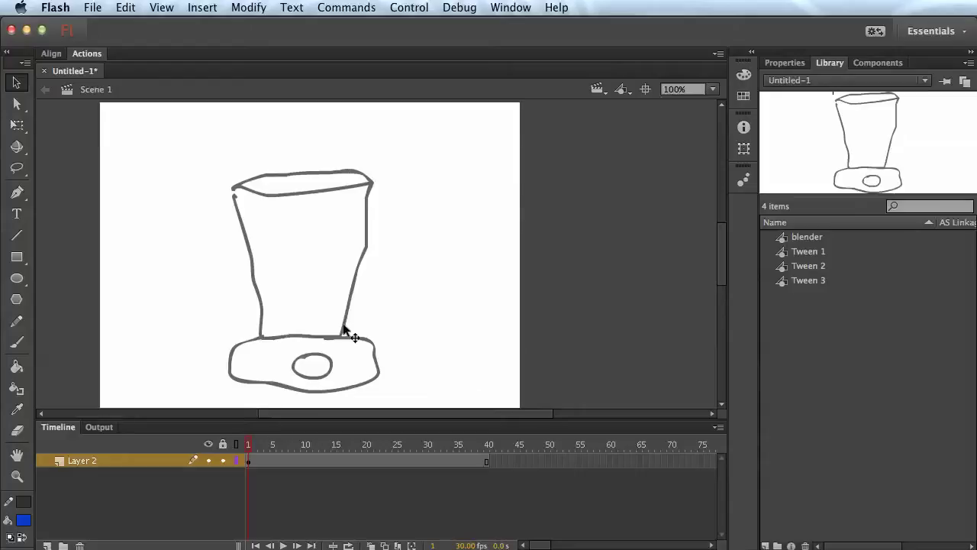
{"action": "left_click", "coordinate": [353, 279]}
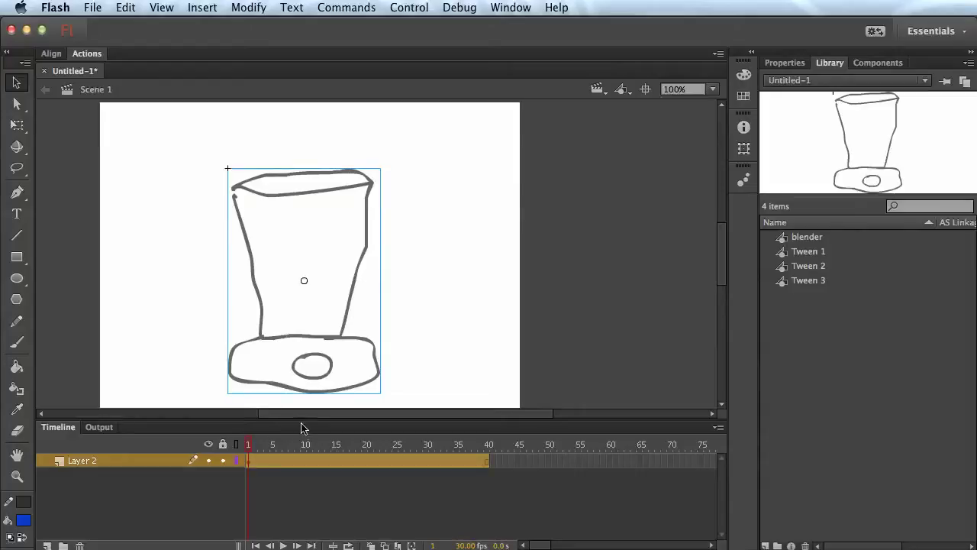
{"action": "left_click", "coordinate": [313, 502]}
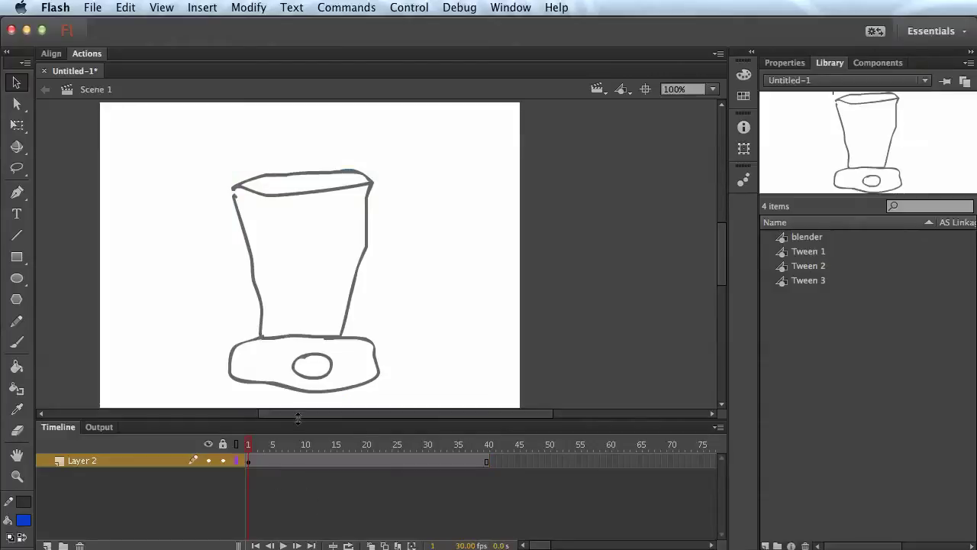
Move the blender off the right side of the stage and insert a keyframe at frame 40 of Layer 2.
{"action": "left_click_drag", "start_coordinate": [303, 338], "coordinate": [611, 337]}
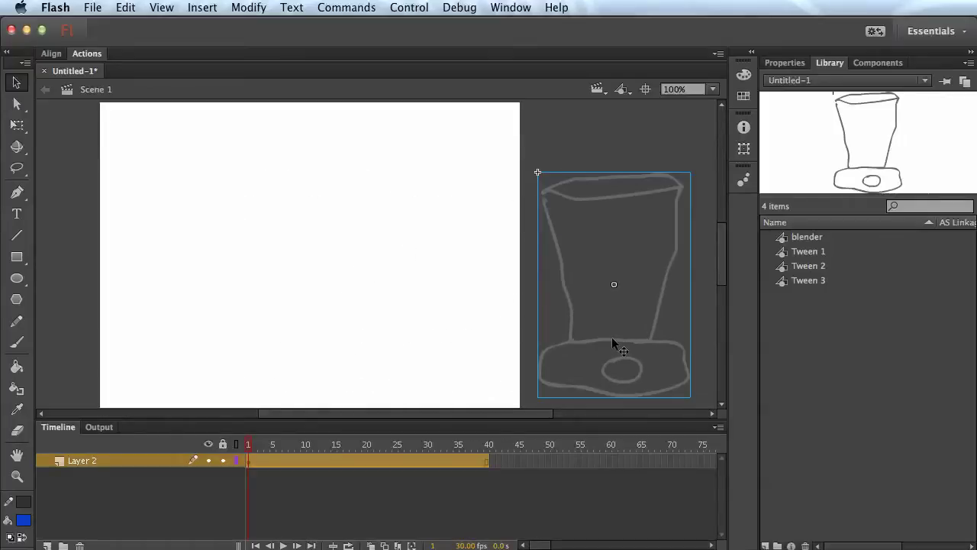
{"action": "left_click", "coordinate": [362, 531]}
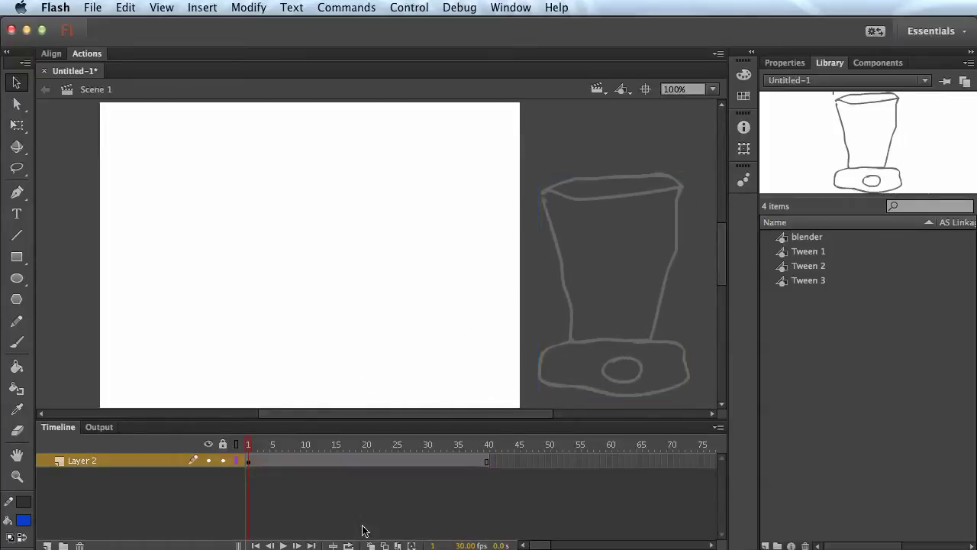
{"action": "left_click", "coordinate": [487, 452]}
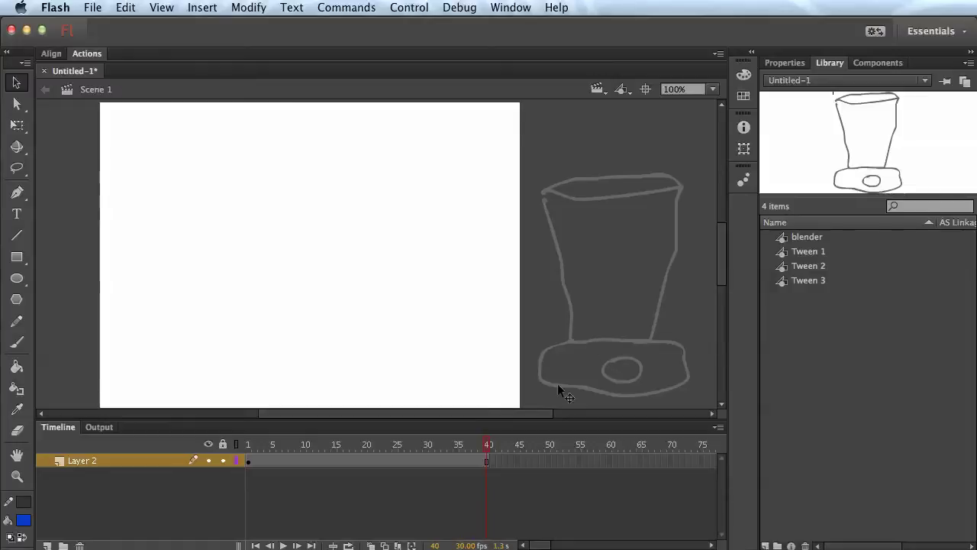
{"action": "right_click", "coordinate": [486, 460]}
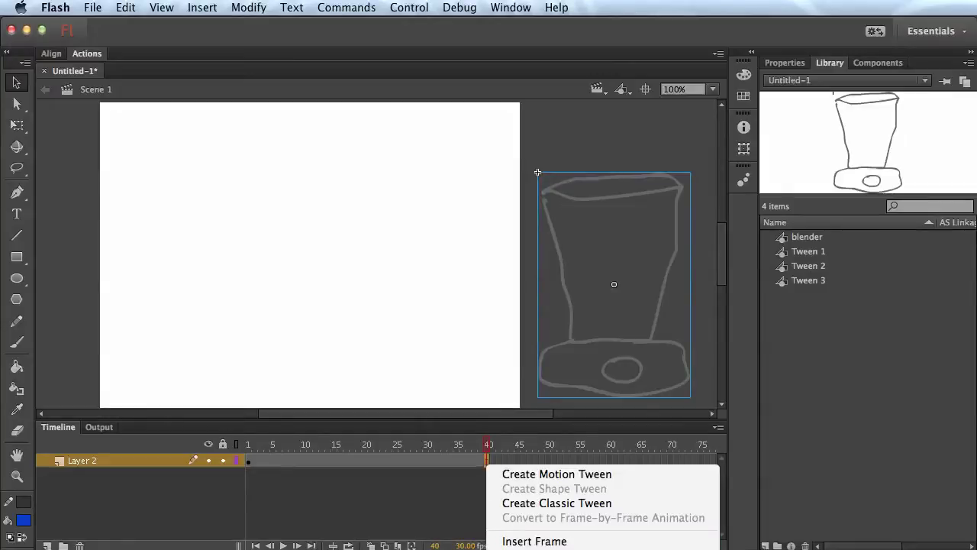
{"action": "left_click", "coordinate": [534, 546]}
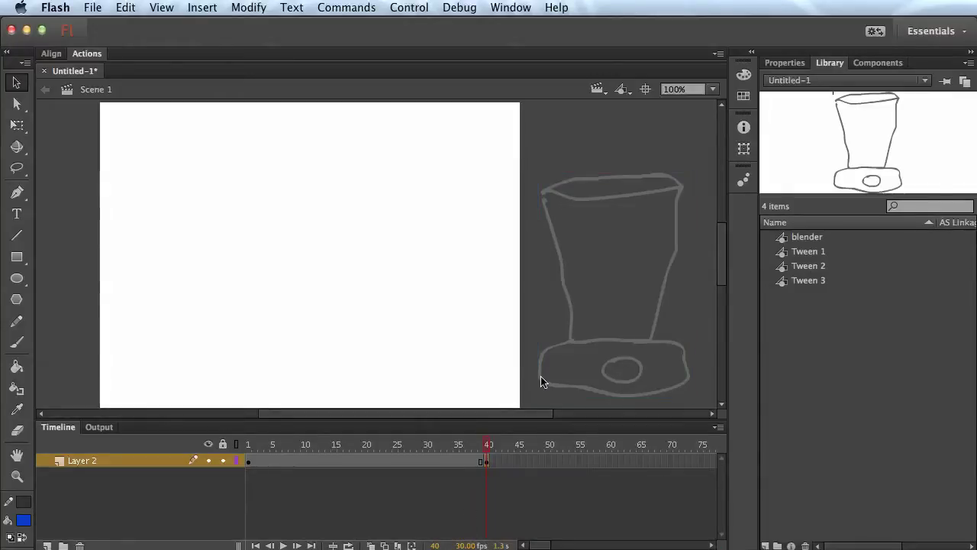
Move the blender onto the stage at frame 40, create a classic tween from frame 1 and preview the motion.
{"action": "left_click_drag", "start_coordinate": [597, 347], "coordinate": [307, 333]}
{"action": "right_click", "coordinate": [385, 455]}
{"action": "left_click", "coordinate": [430, 498]}
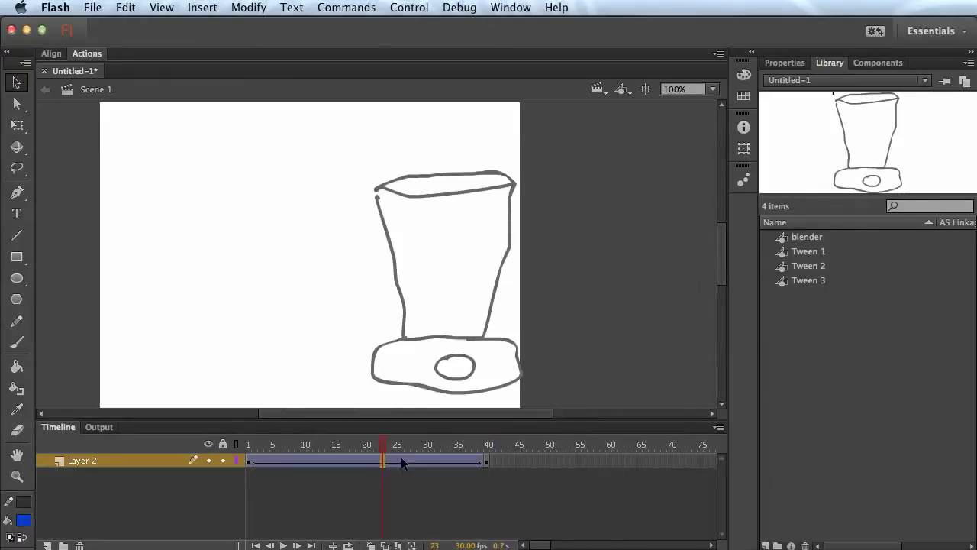
{"action": "left_click_drag", "start_coordinate": [384, 448], "coordinate": [257, 448]}
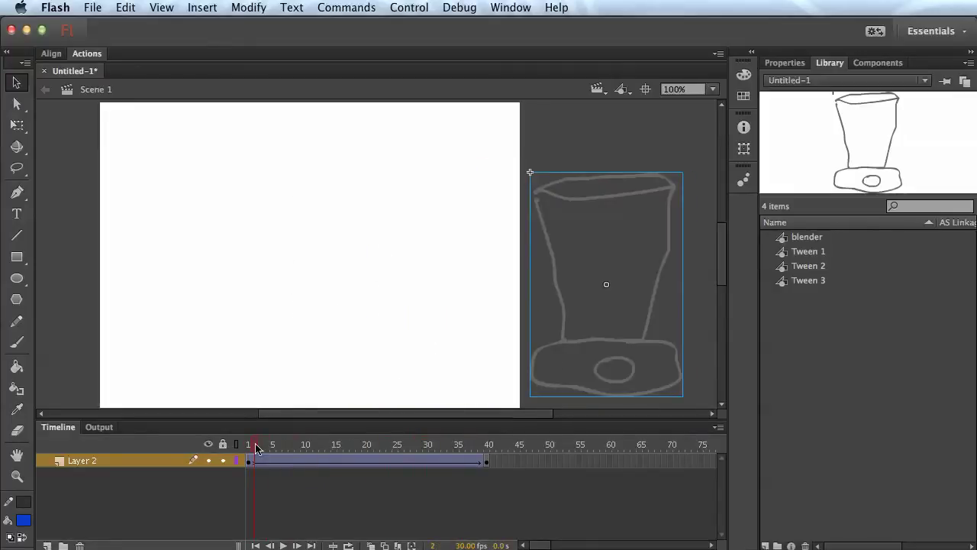
{"action": "key", "text": "Return"}
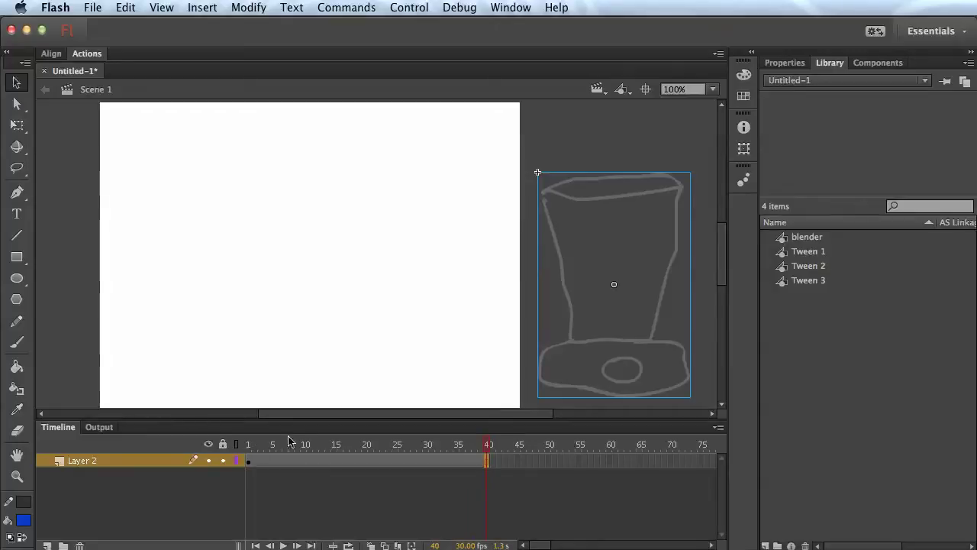
{"action": "left_click", "coordinate": [416, 504]}
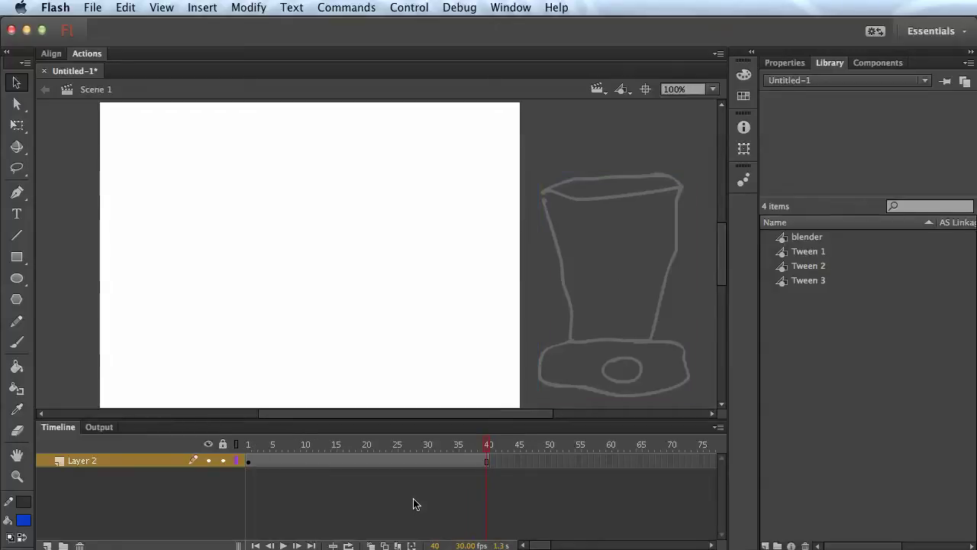
Create a motion tween on Layer 2 and move the blender from off-stage onto the stage at frame 40.
{"action": "right_click", "coordinate": [364, 459]}
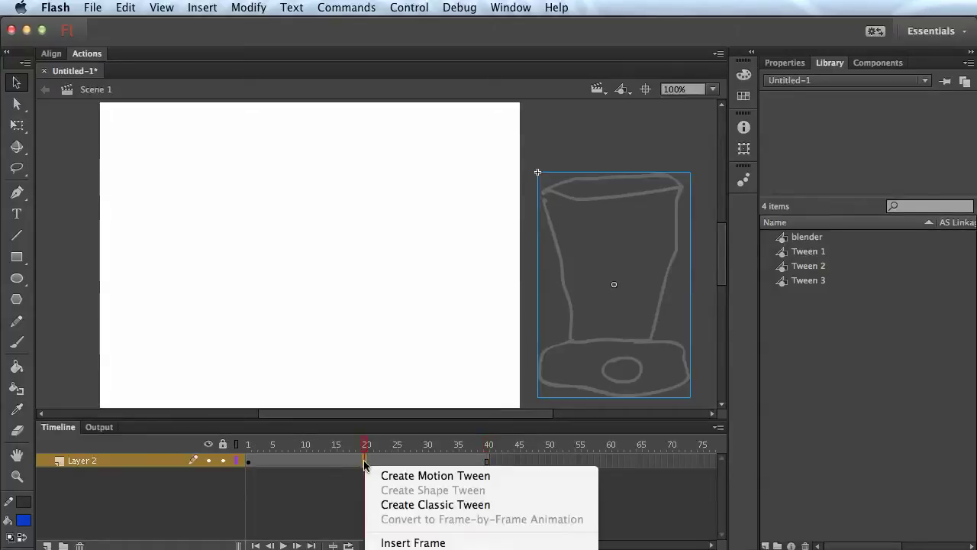
{"action": "left_click", "coordinate": [405, 475]}
{"action": "left_click_drag", "start_coordinate": [364, 445], "coordinate": [491, 456]}
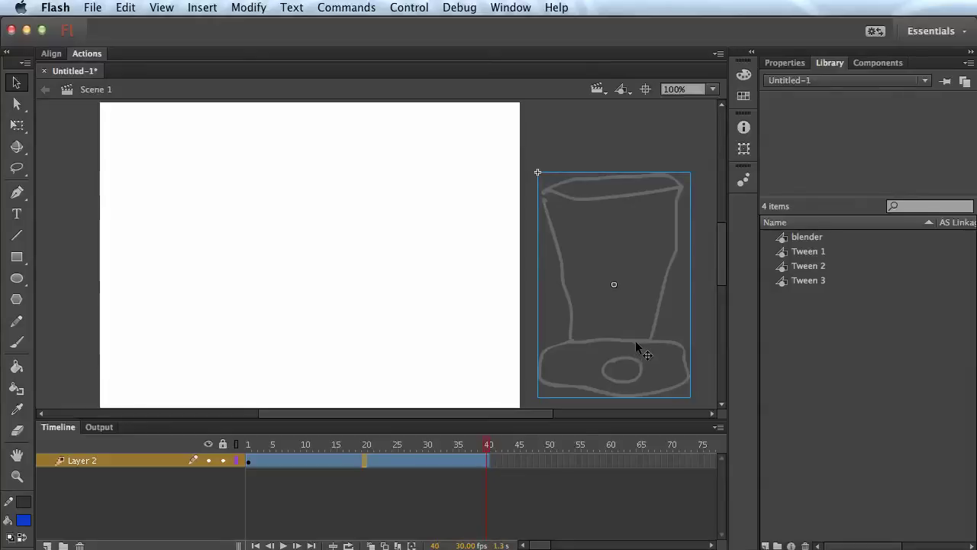
{"action": "left_click_drag", "start_coordinate": [635, 343], "coordinate": [337, 338]}
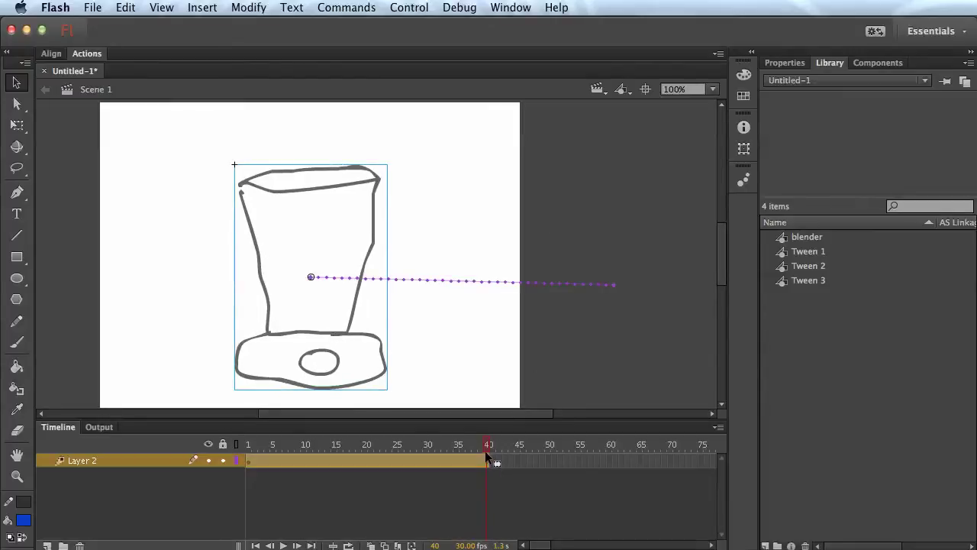
Raise the blender at about frame 18 to bend its motion path and scrub through the tween.
{"action": "mouse_move", "coordinate": [487, 450]}
{"action": "left_mouse_down"}
{"action": "mouse_move", "coordinate": [305, 447]}
{"action": "mouse_move", "coordinate": [488, 458]}
{"action": "left_mouse_up"}
{"action": "left_click_drag", "start_coordinate": [567, 470], "coordinate": [550, 484]}
{"action": "left_click", "coordinate": [353, 472]}
{"action": "left_click", "coordinate": [538, 192]}
{"action": "left_click_drag", "start_coordinate": [509, 193], "coordinate": [462, 159]}
{"action": "left_click", "coordinate": [333, 449]}
{"action": "left_click_drag", "start_coordinate": [333, 450], "coordinate": [491, 493]}
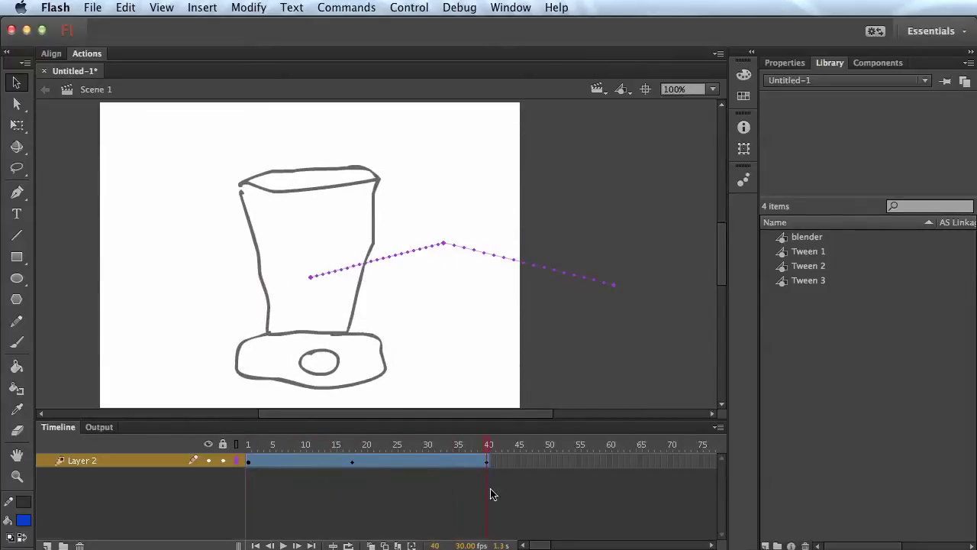
Undo the bent motion path, the frame 40 position and the motion tween on Layer 2.
{"action": "left_click", "coordinate": [531, 498]}
{"action": "key", "text": "ctrl+z"}
{"action": "key", "text": "ctrl+z"}
{"action": "key", "text": "ctrl+z"}
{"action": "key", "text": "ctrl+z"}
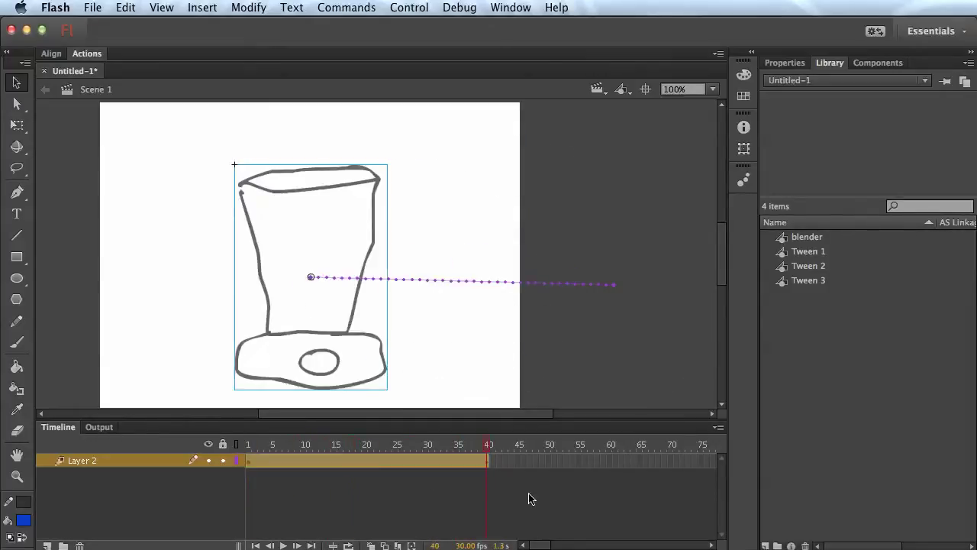
{"action": "key", "text": "ctrl+z"}
{"action": "key", "text": "ctrl+z"}
{"action": "key", "text": "ctrl+z"}
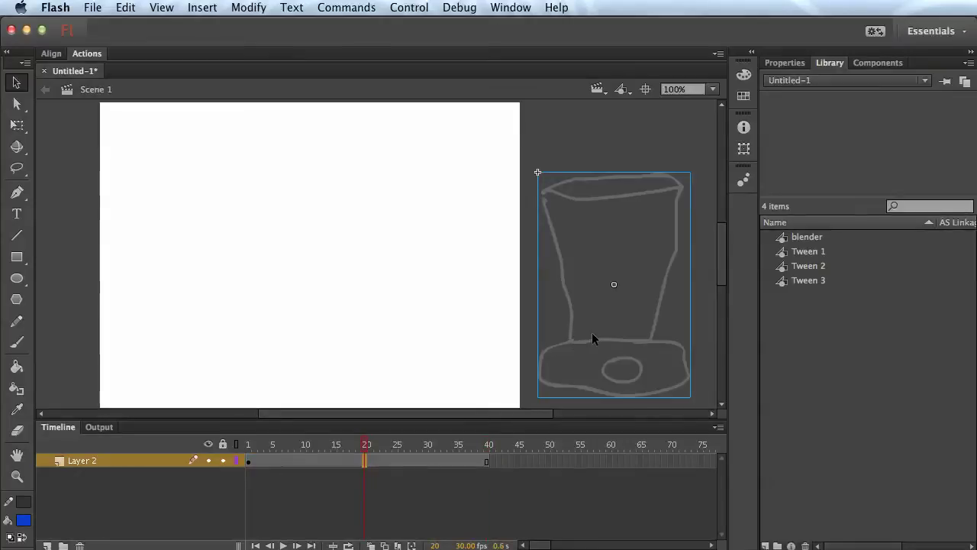
Move the blender from off-stage back to the middle of the stage.
{"action": "left_click_drag", "start_coordinate": [592, 341], "coordinate": [288, 318]}
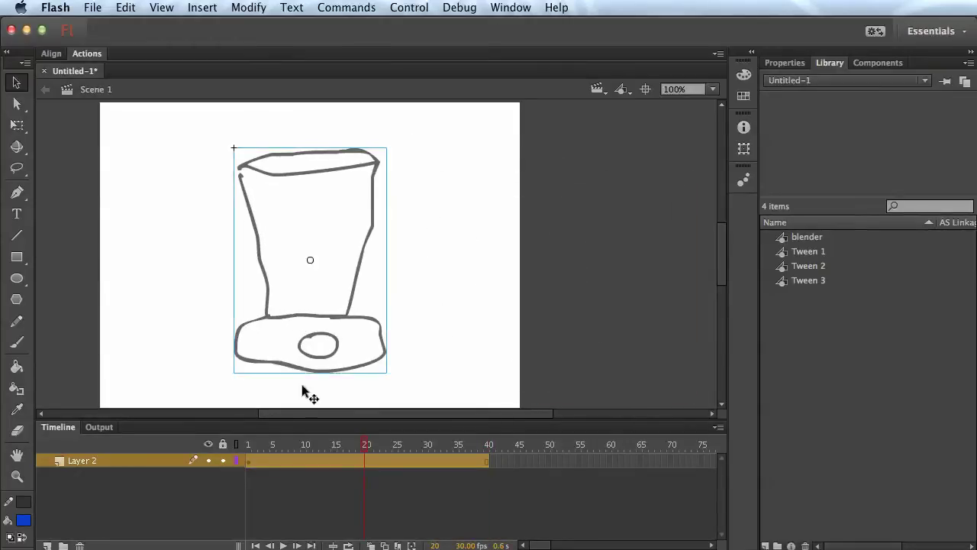
{"action": "left_click", "coordinate": [396, 524]}
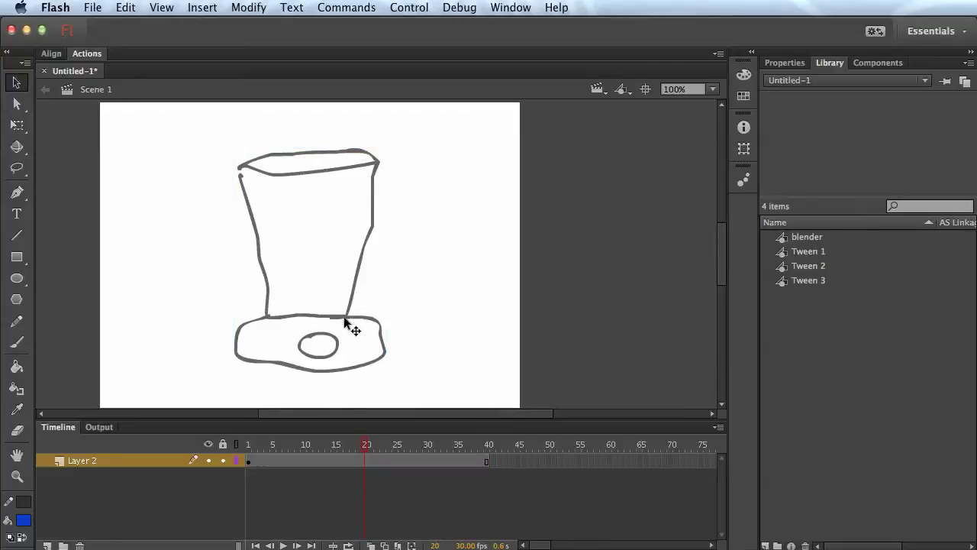
{"action": "left_click_drag", "start_coordinate": [344, 319], "coordinate": [345, 327]}
{"action": "left_click", "coordinate": [427, 321]}
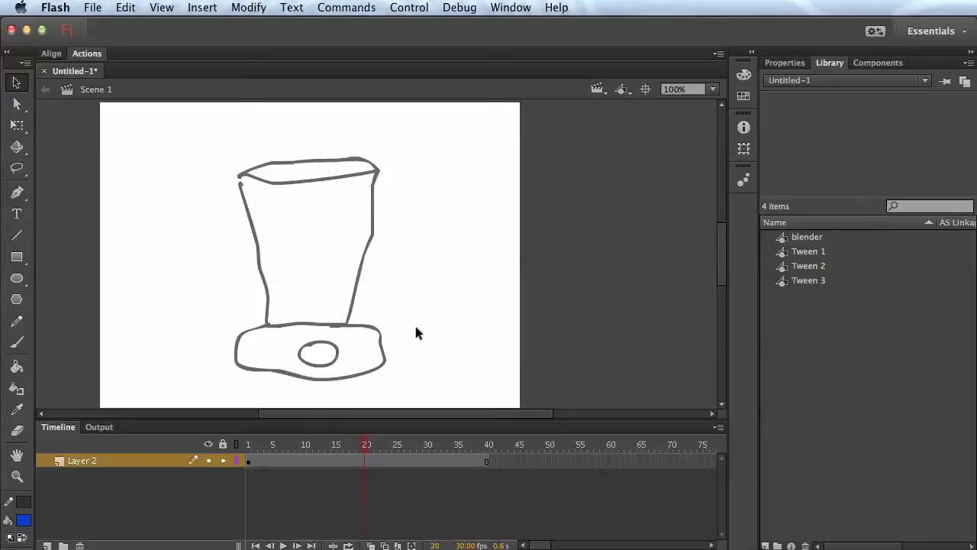
Scale the blender down to about two thirds of its size at frame 1 with Free Transform.
{"action": "left_click", "coordinate": [353, 445]}
{"action": "left_click_drag", "start_coordinate": [352, 445], "coordinate": [250, 450]}
{"action": "left_click", "coordinate": [336, 337]}
{"action": "left_click", "coordinate": [15, 126]}
{"action": "left_click_drag", "start_coordinate": [387, 156], "coordinate": [361, 192]}
{"action": "left_click", "coordinate": [175, 213]}
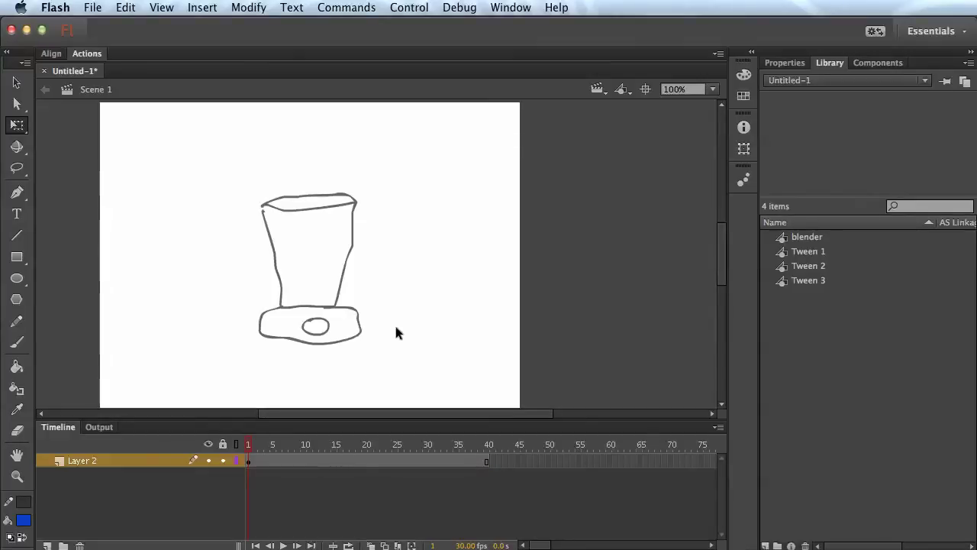
Insert a keyframe at frame 40 of Layer 2 and scale the blender up there.
{"action": "right_click", "coordinate": [485, 459]}
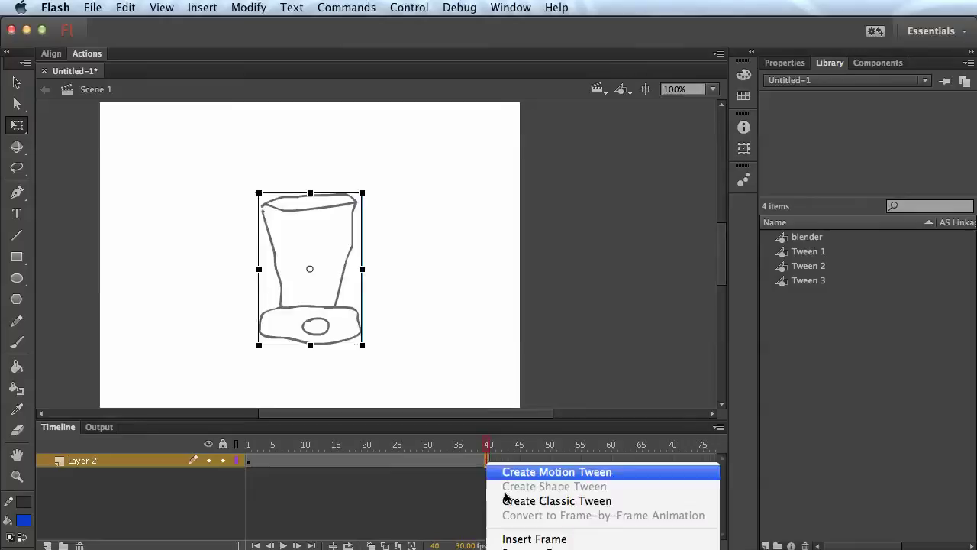
{"action": "left_click", "coordinate": [405, 358]}
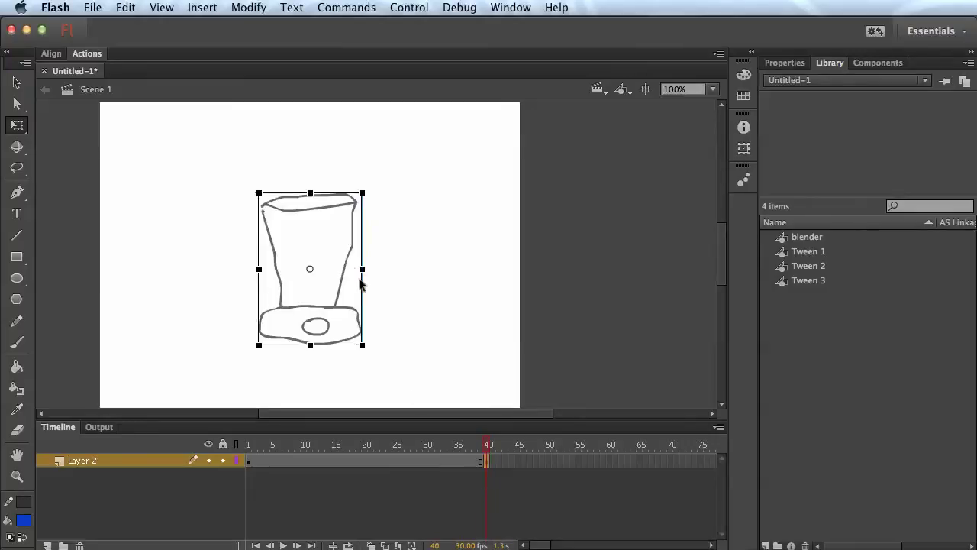
{"action": "left_click_drag", "start_coordinate": [362, 193], "coordinate": [421, 137]}
Create a classic tween between the small and large blender, scrub through it, and undo the tween and scaling.
{"action": "right_click", "coordinate": [358, 460]}
{"action": "left_click", "coordinate": [391, 500]}
{"action": "left_click_drag", "start_coordinate": [363, 454], "coordinate": [492, 471]}
{"action": "key", "text": "ctrl+z"}
{"action": "key", "text": "ctrl+z"}
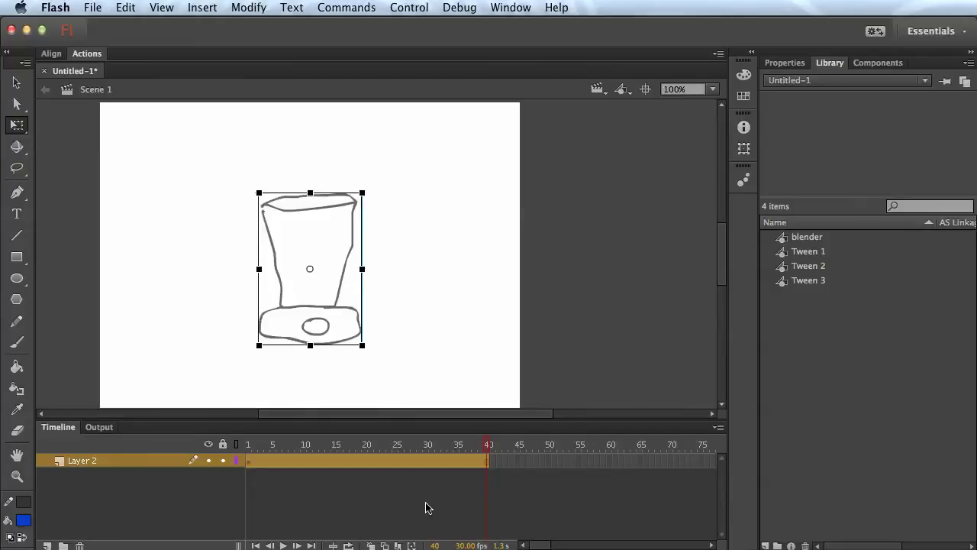
Create a motion tween on Layer 2, enlarge the blender at frame 40 and scrub through the growth.
{"action": "right_click", "coordinate": [368, 460]}
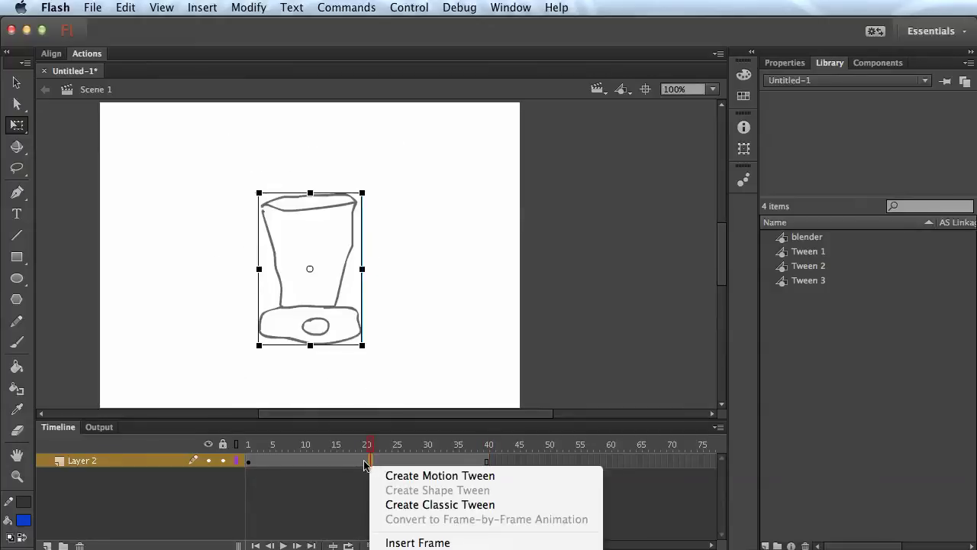
{"action": "left_click", "coordinate": [409, 477]}
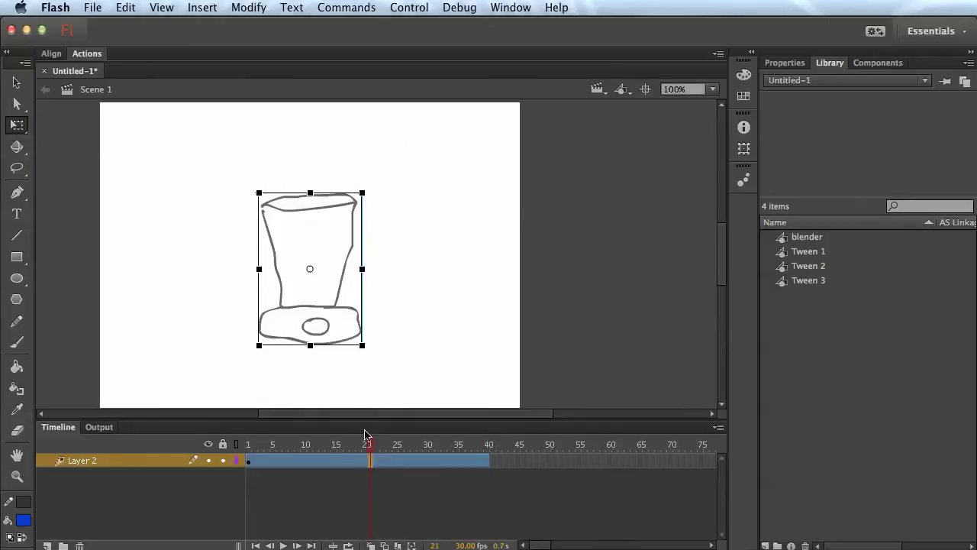
{"action": "left_click_drag", "start_coordinate": [369, 443], "coordinate": [488, 443]}
{"action": "left_click_drag", "start_coordinate": [361, 192], "coordinate": [469, 137]}
{"action": "mouse_move", "coordinate": [430, 445]}
{"action": "left_mouse_down"}
{"action": "mouse_move", "coordinate": [306, 450]}
{"action": "mouse_move", "coordinate": [489, 447]}
{"action": "mouse_move", "coordinate": [182, 440]}
{"action": "mouse_move", "coordinate": [492, 452]}
{"action": "left_mouse_up"}
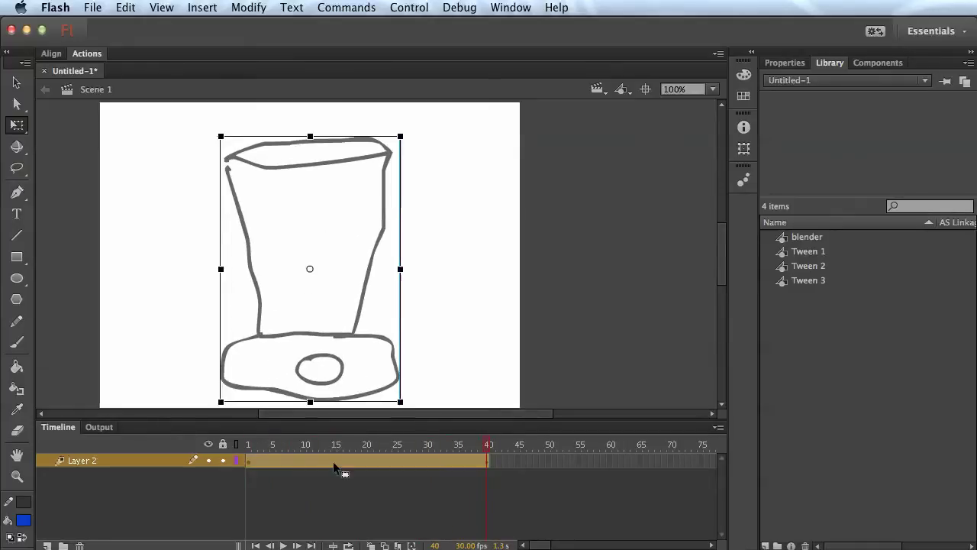
Apply an Alpha color effect of 11% to the blender instance at frame 1 of the motion tween.
{"action": "left_click", "coordinate": [249, 449]}
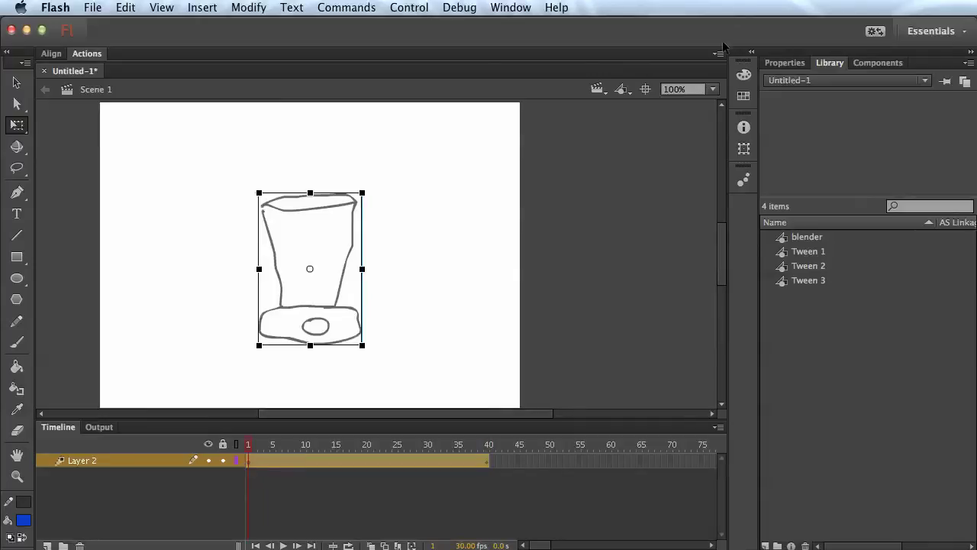
{"action": "left_click", "coordinate": [772, 66]}
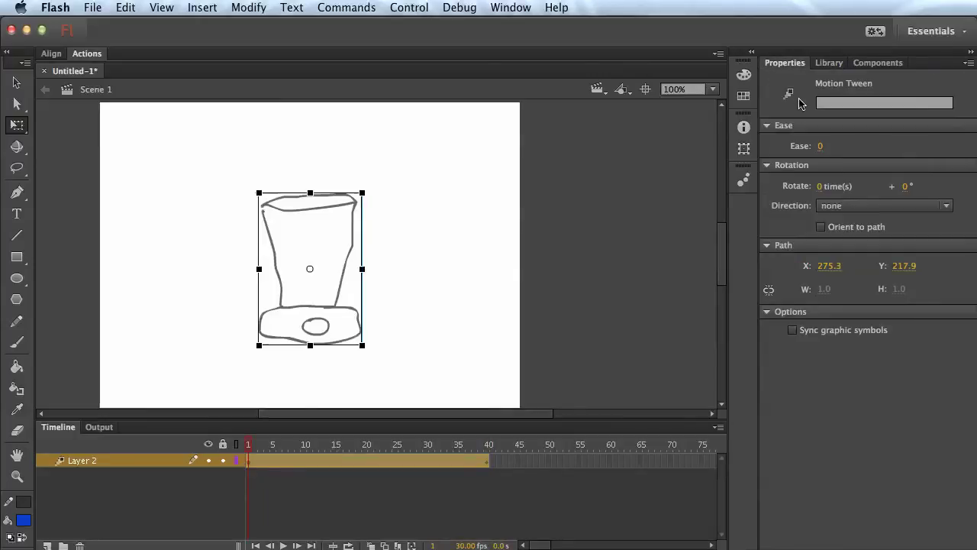
{"action": "left_click", "coordinate": [351, 269]}
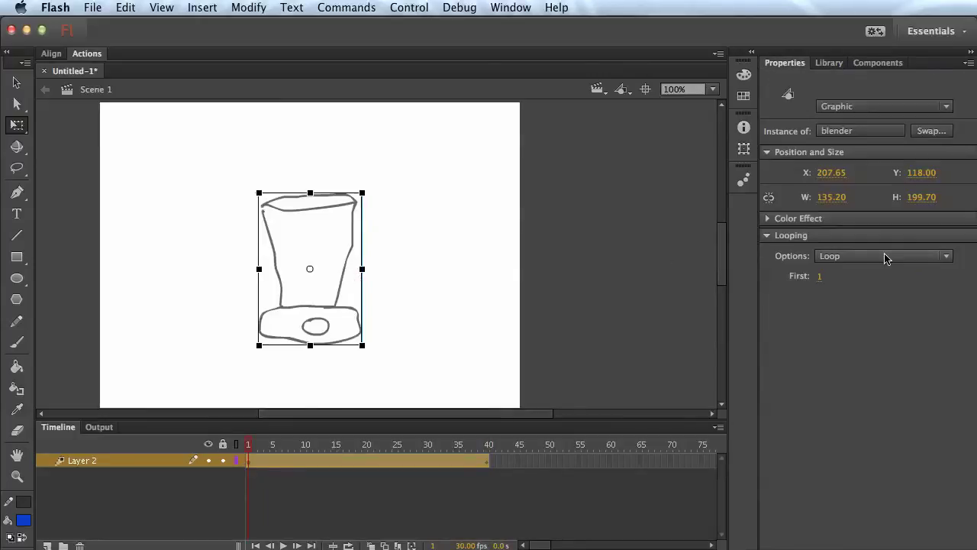
{"action": "left_click", "coordinate": [770, 219]}
{"action": "left_click", "coordinate": [845, 239]}
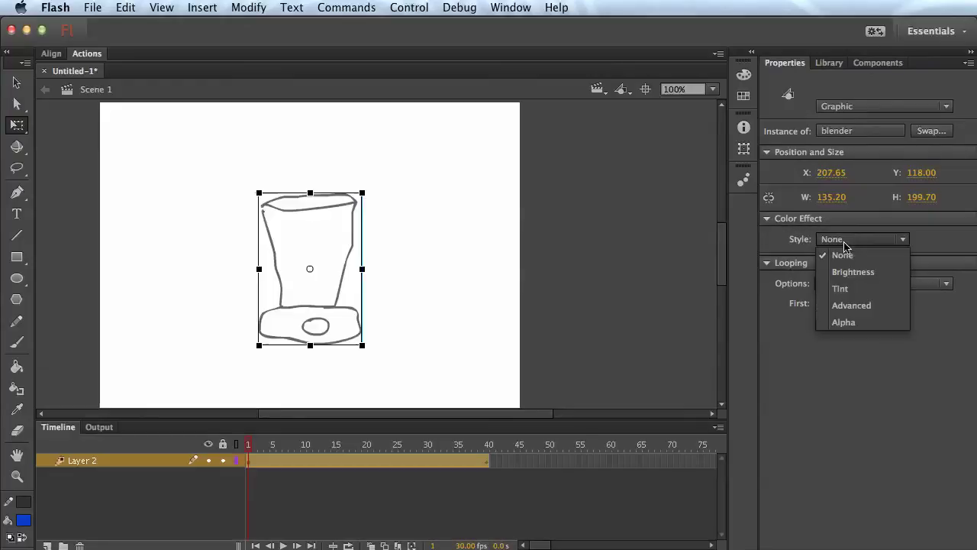
{"action": "left_click", "coordinate": [860, 321]}
{"action": "left_click_drag", "start_coordinate": [879, 263], "coordinate": [829, 265]}
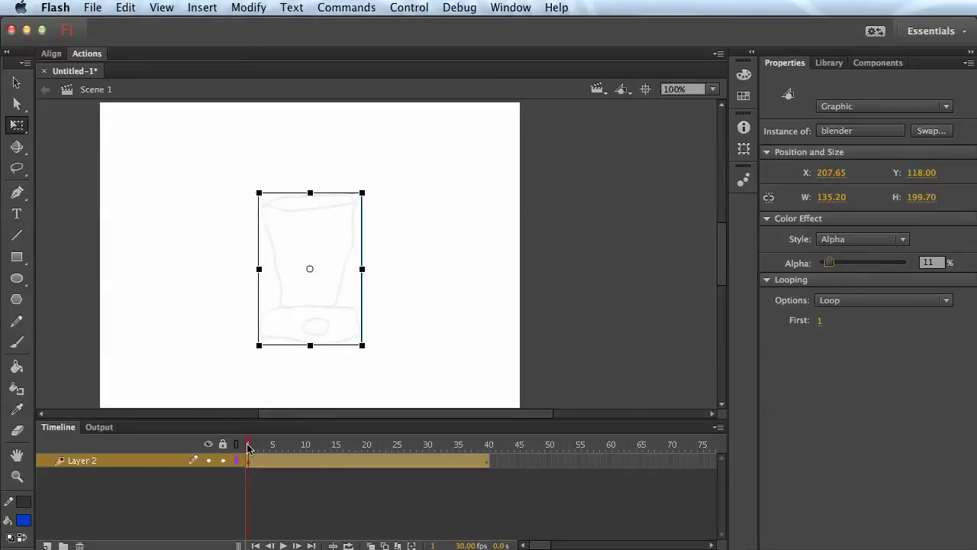
Set the blender's alpha to 100% at frame 40 and scrub through the fade-in.
{"action": "left_click_drag", "start_coordinate": [250, 449], "coordinate": [487, 461]}
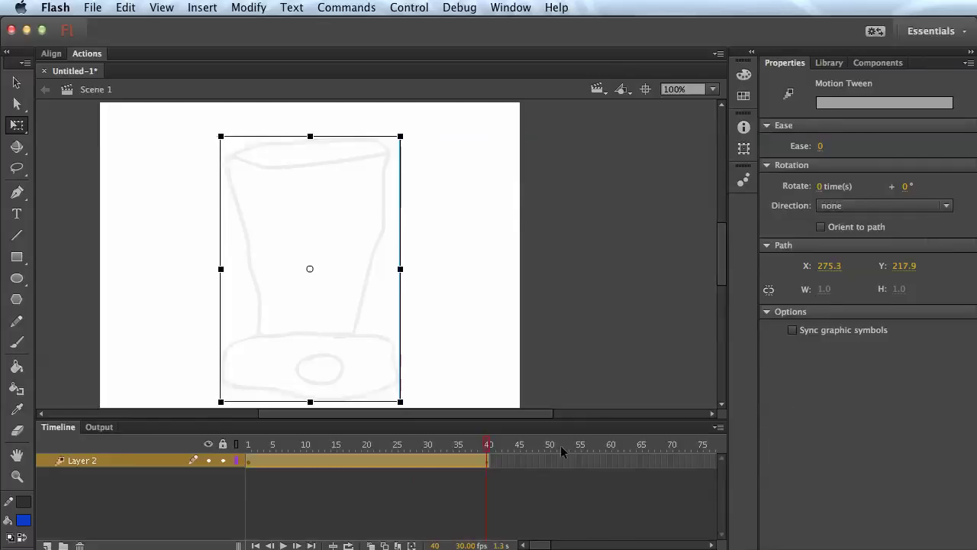
{"action": "left_click", "coordinate": [372, 266]}
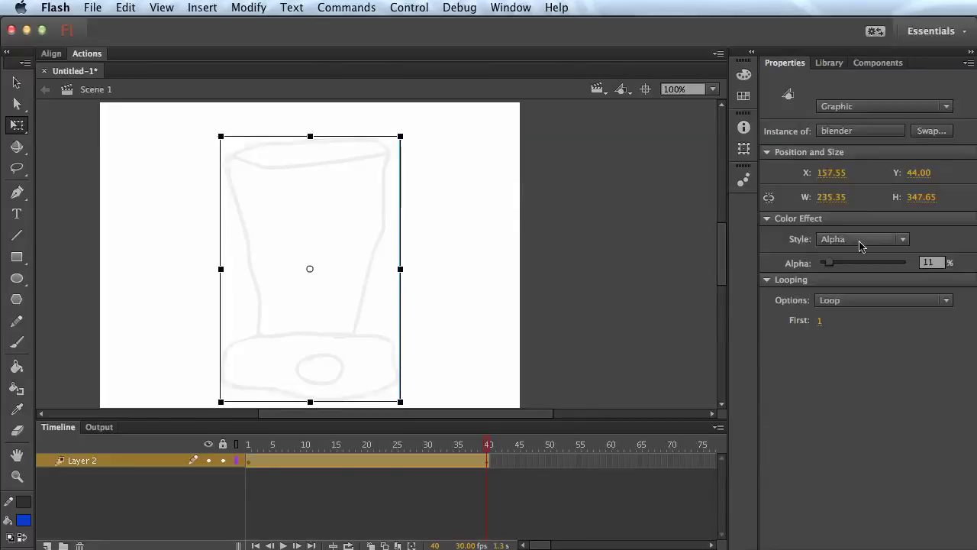
{"action": "left_click_drag", "start_coordinate": [828, 262], "coordinate": [905, 263]}
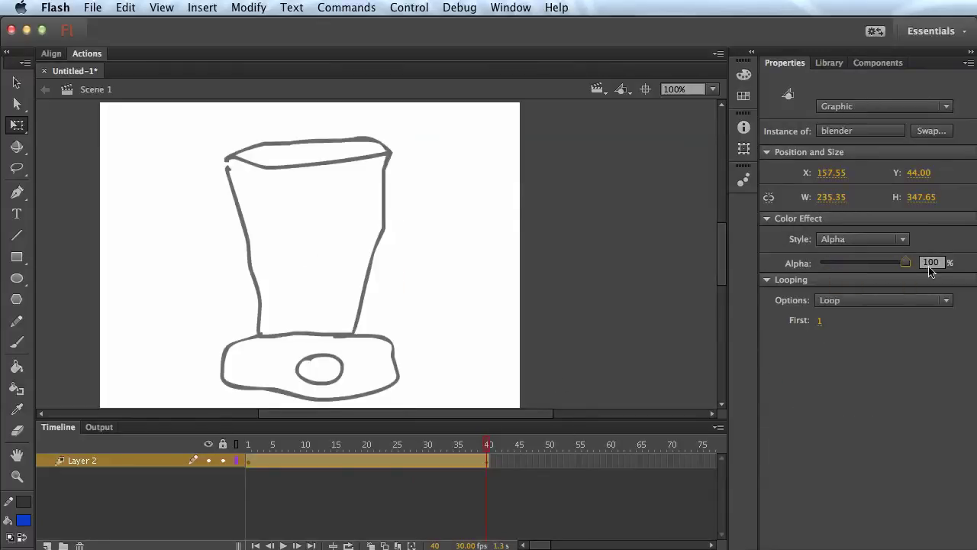
{"action": "left_click_drag", "start_coordinate": [485, 455], "coordinate": [512, 463]}
Select the enlarged blender at frame 40 with the Selection tool.
{"action": "left_click", "coordinate": [394, 351]}
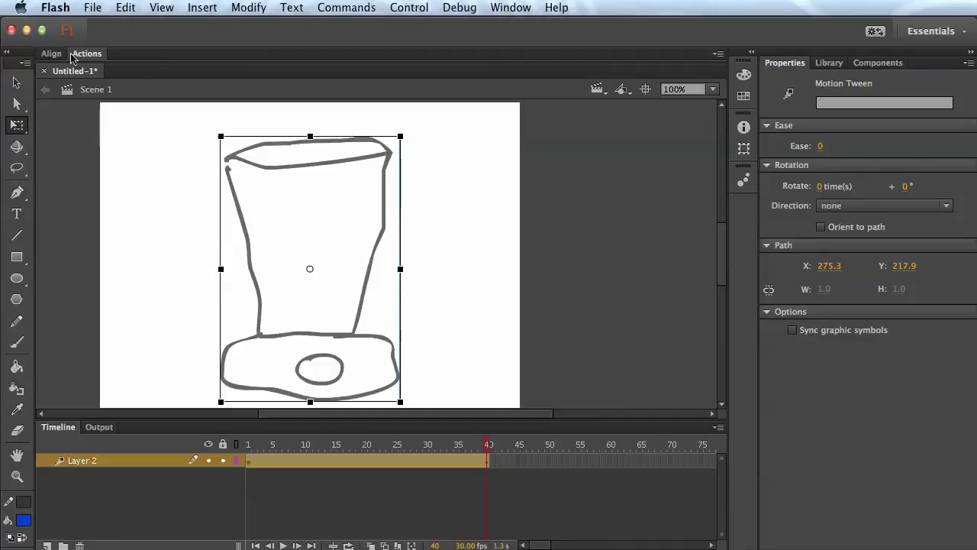
{"action": "left_click", "coordinate": [17, 81]}
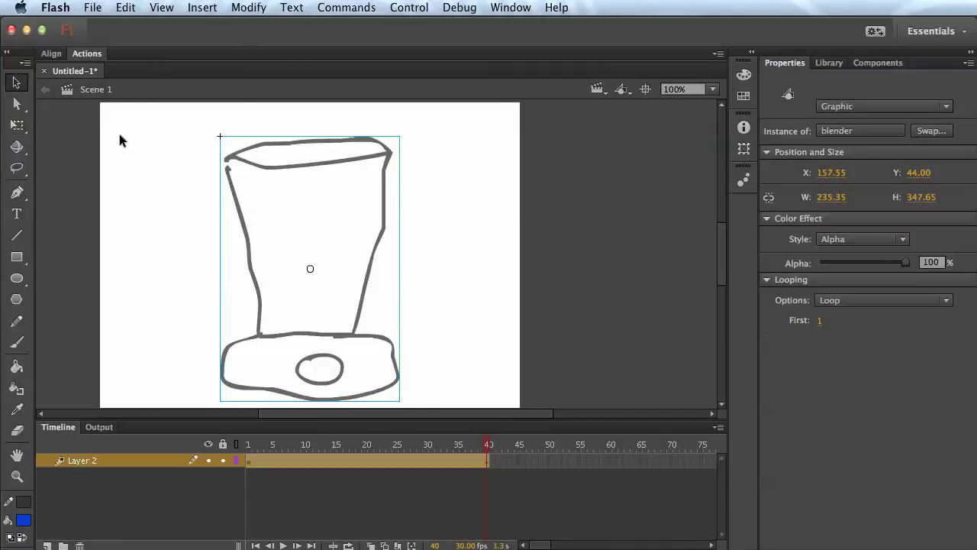